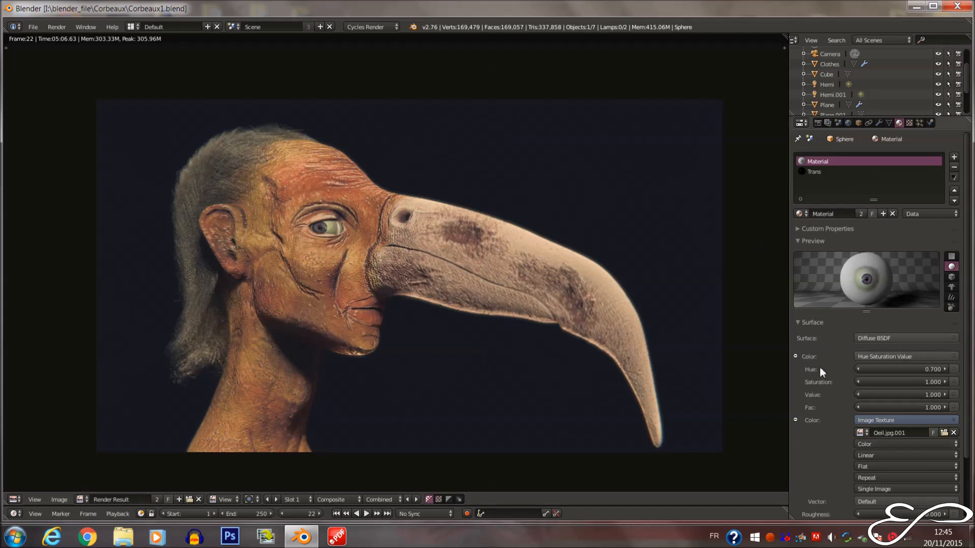
Switch from the render result to the 3D view and examine the eye sphere inside the head in wireframe
click(14, 500)
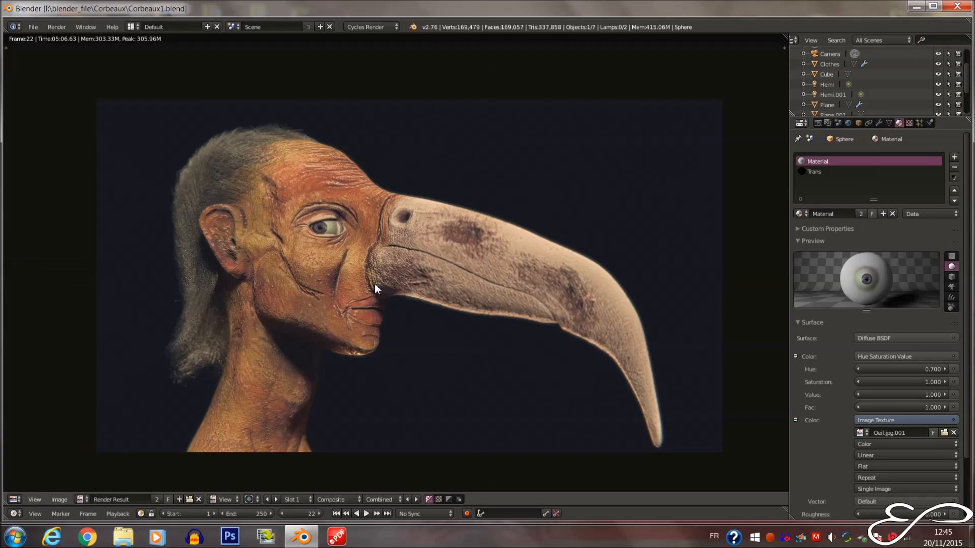
click(15, 499)
click(29, 482)
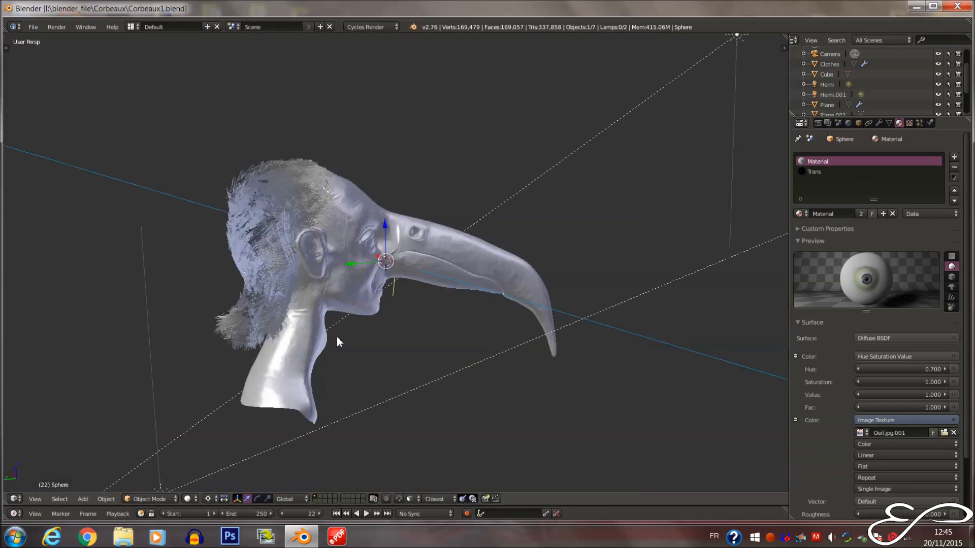
middle_drag(339, 341, 400, 271)
scroll(346, 323, up, 6)
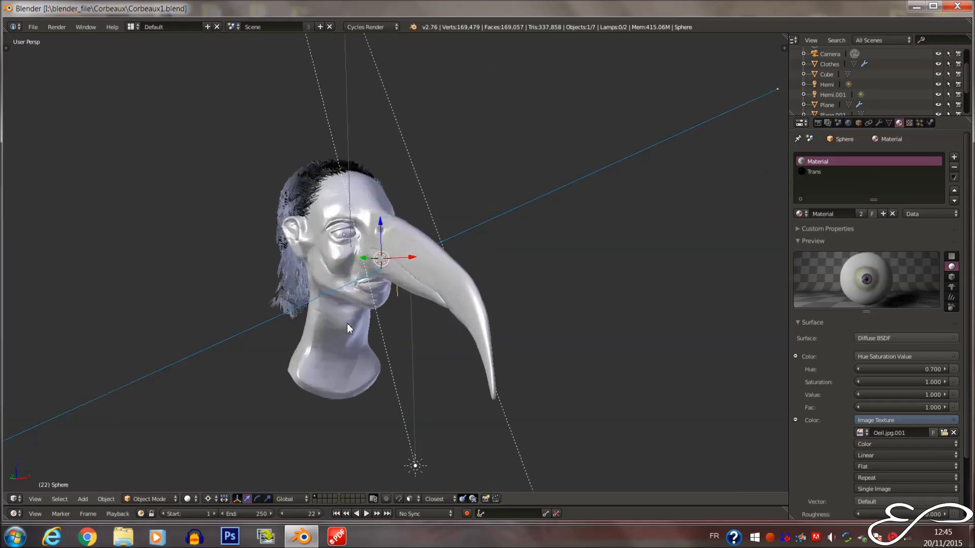
mouse_move(347, 324)
middle_down()
mouse_move(492, 324)
mouse_move(425, 362)
mouse_move(236, 319)
mouse_move(118, 320)
mouse_move(281, 315)
mouse_move(361, 289)
mouse_move(370, 183)
mouse_move(359, 259)
mouse_move(408, 262)
mouse_move(408, 247)
mouse_move(444, 291)
mouse_move(280, 291)
mouse_move(394, 285)
middle_up()
key(z)
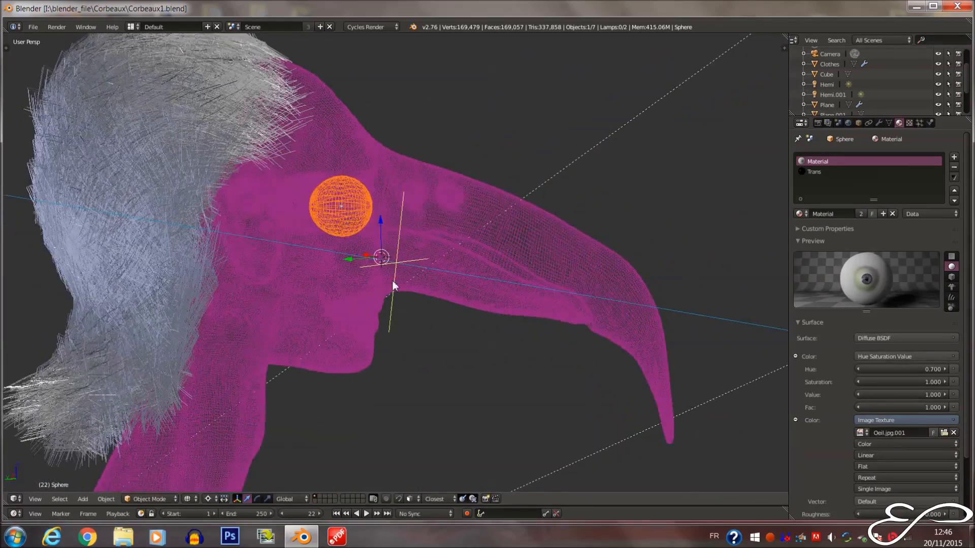
Select the bird-man head mesh, display its modifiers and examine the sculpted shape in solid shading
click(877, 124)
right_click(611, 276)
scroll(603, 307, up, 1)
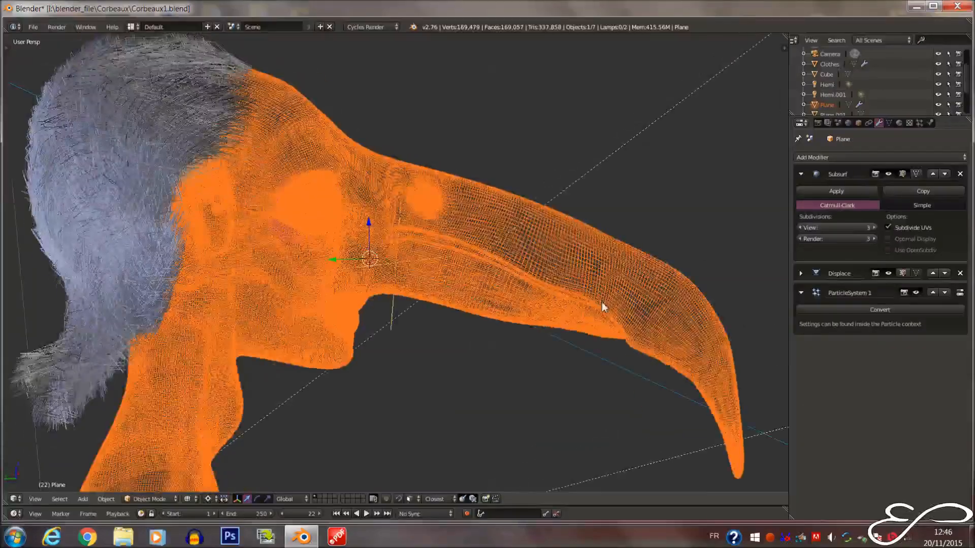
key(z)
mouse_move(604, 306)
middle_down()
mouse_move(514, 305)
mouse_move(505, 279)
mouse_move(278, 229)
middle_up()
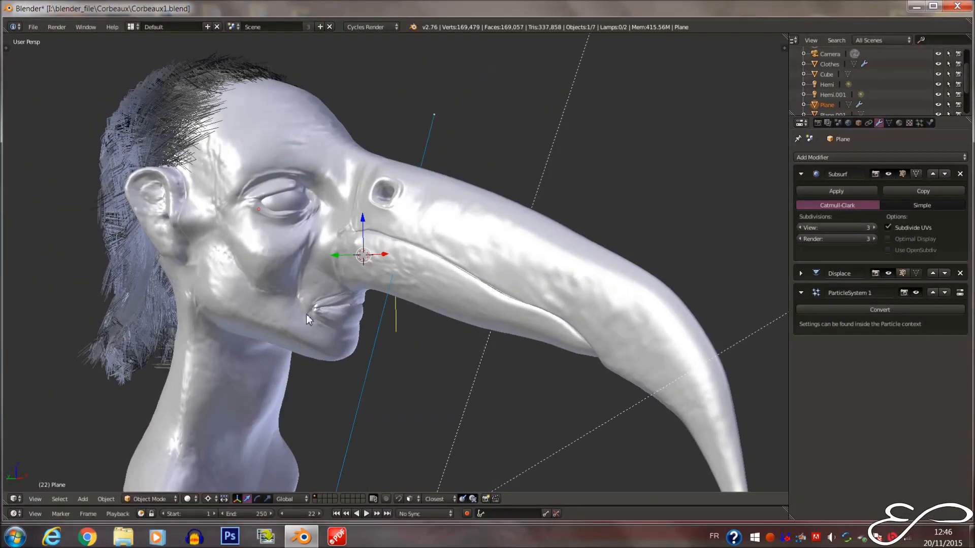
middle_drag(306, 315, 363, 313)
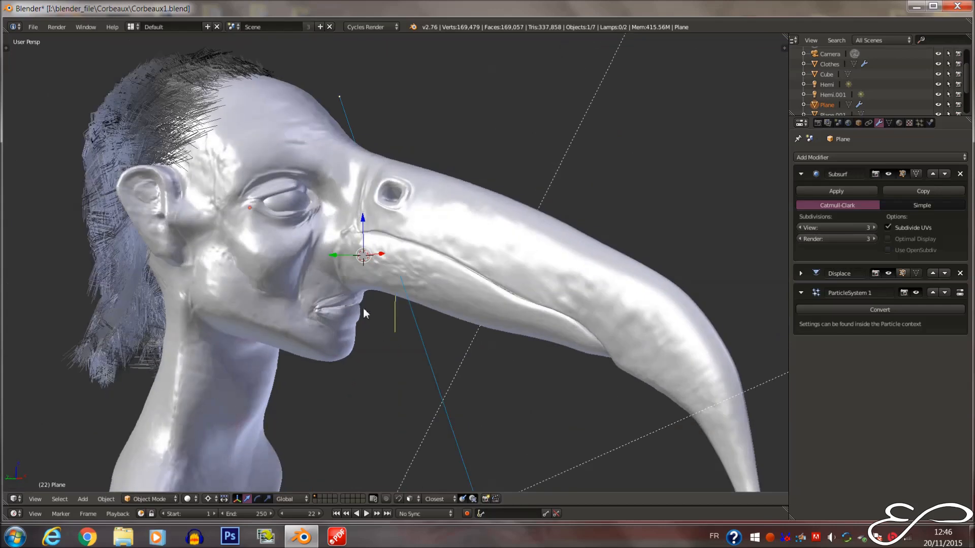
Select the camera, display its lens and depth of field settings, and look through the camera
key(KP_0)
right_click(727, 243)
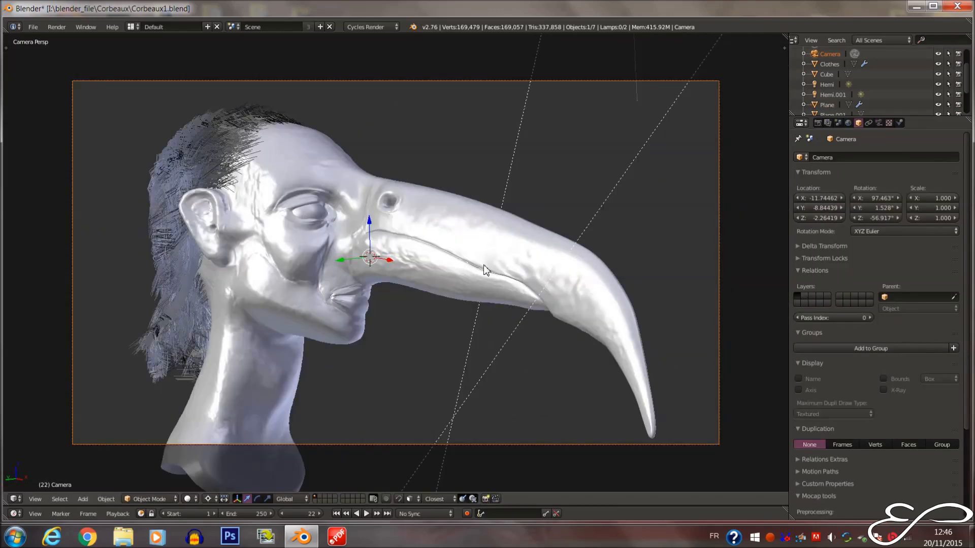
mouse_move(670, 253)
middle_down()
mouse_move(533, 363)
mouse_move(396, 257)
middle_up()
key(alt+z)
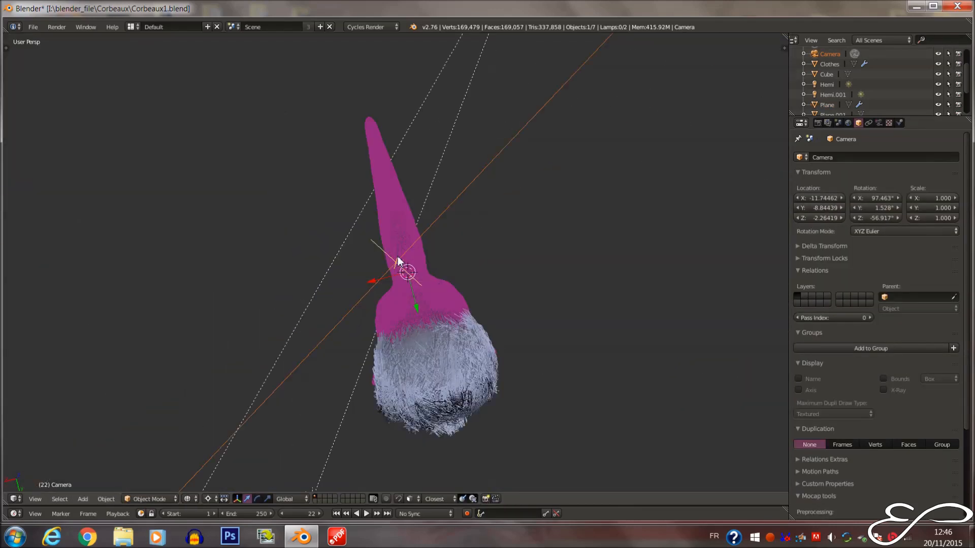
scroll(466, 218, down, 3)
middle_drag(466, 218, 389, 224)
key(Right)
scroll(375, 257, up, 12)
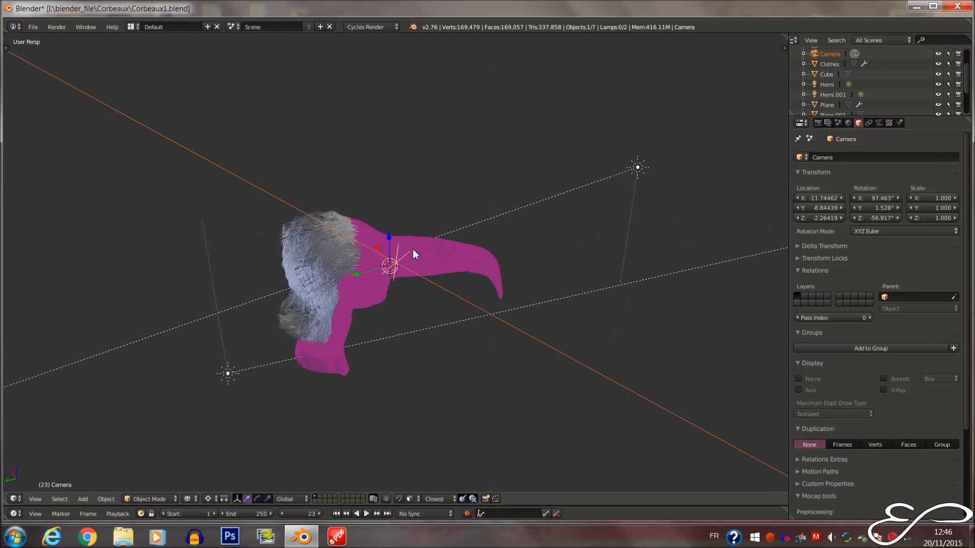
click(879, 123)
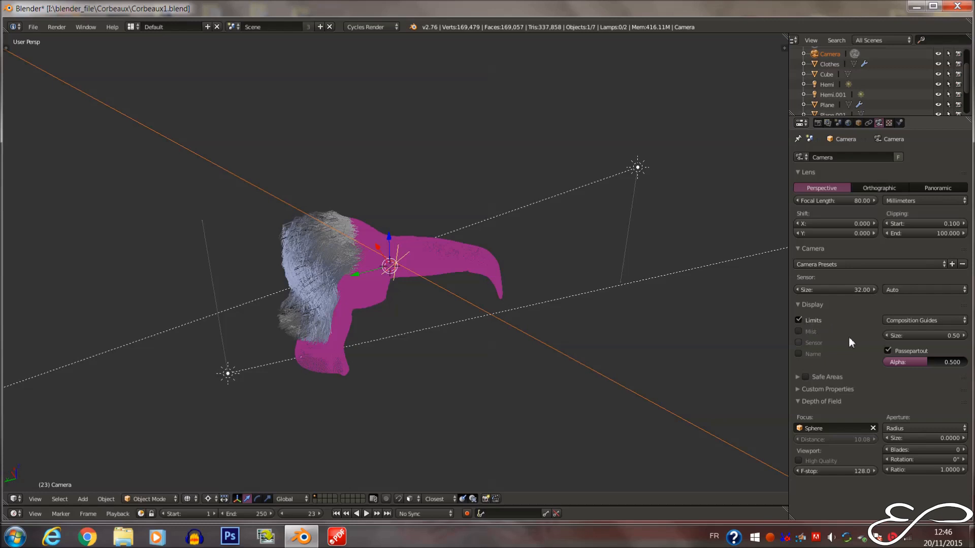
key(KP_0)
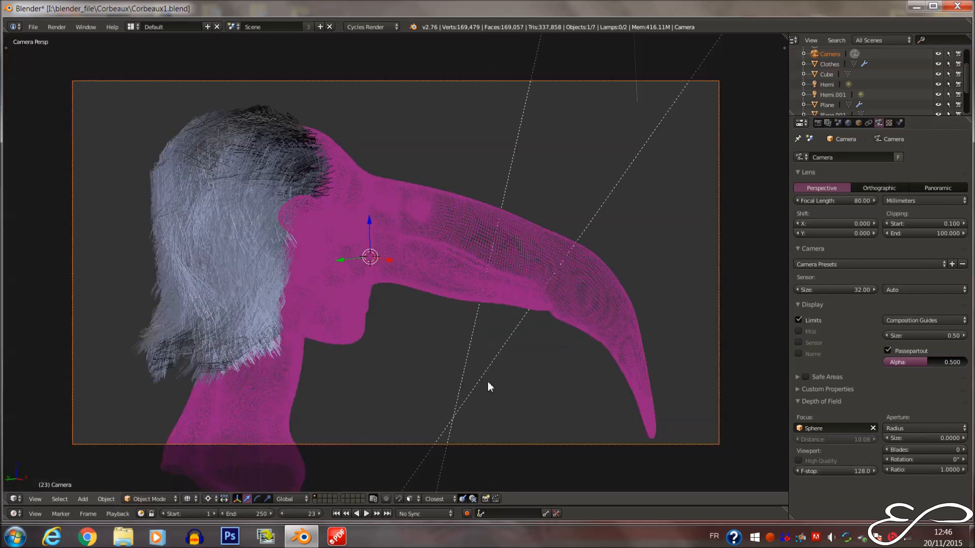
Show the render result in the UV/Image Editor
click(19, 497)
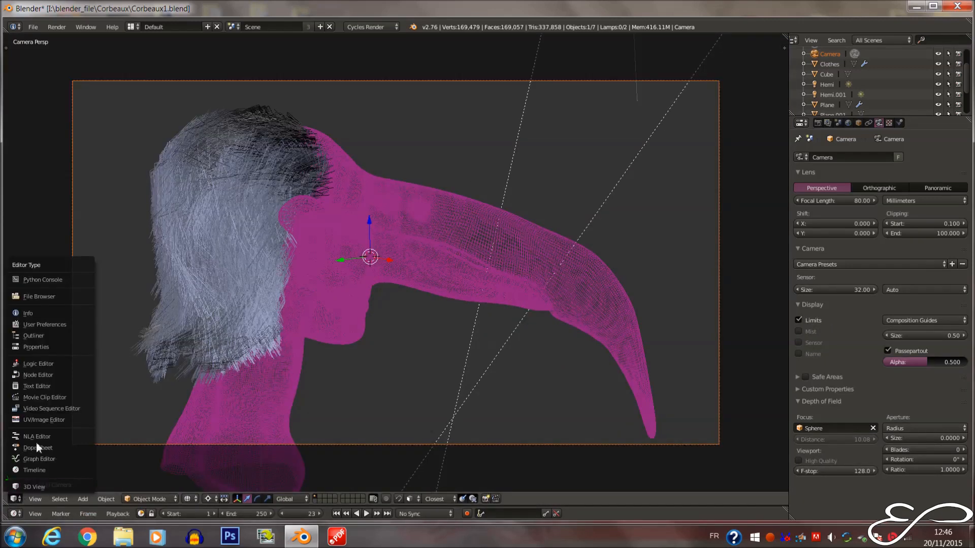
click(51, 423)
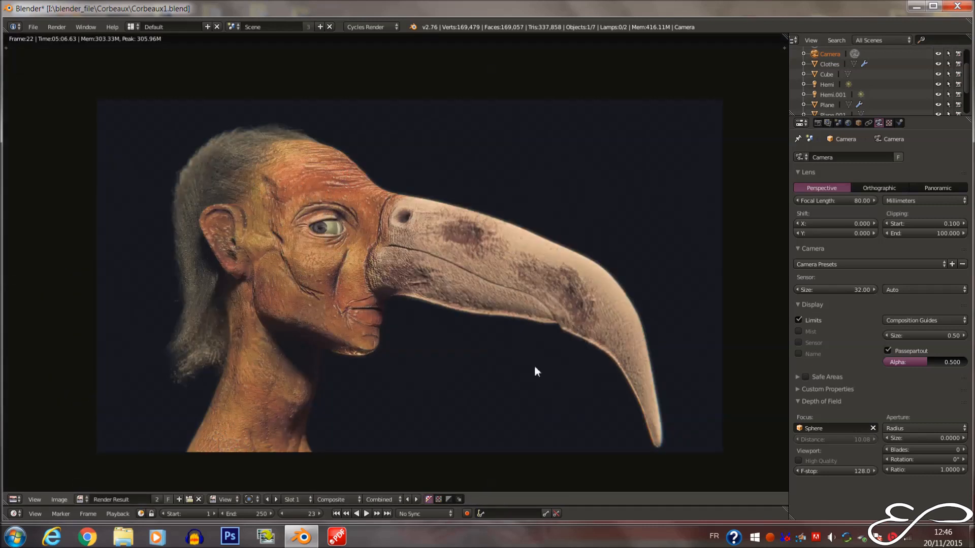
click(15, 499)
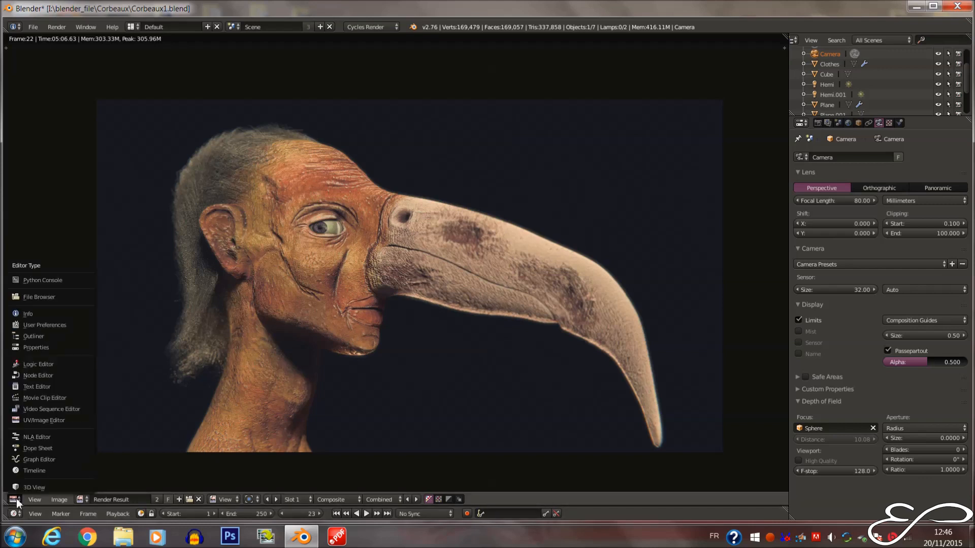
Save the scene as a new file version named Corbeaux2.blend
key(ctrl+s)
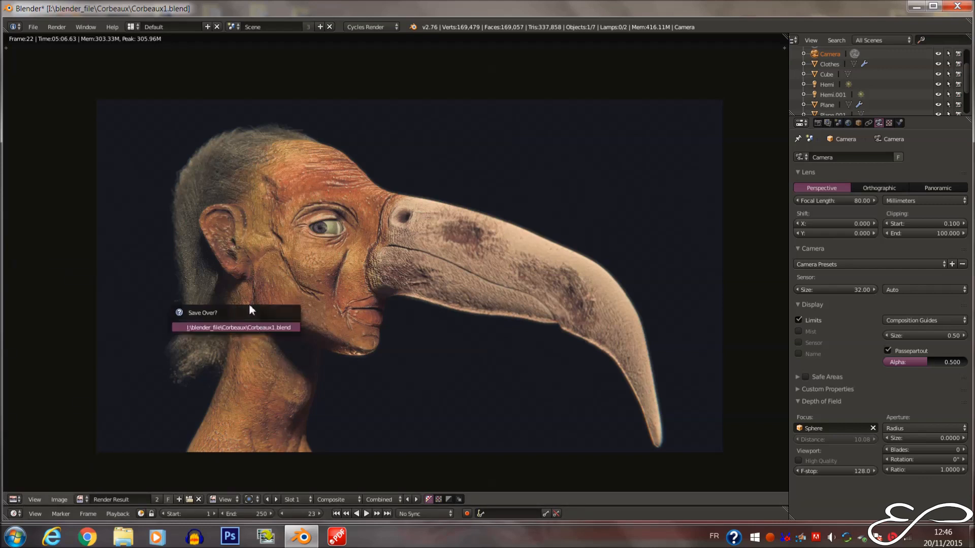
key(ctrl+n)
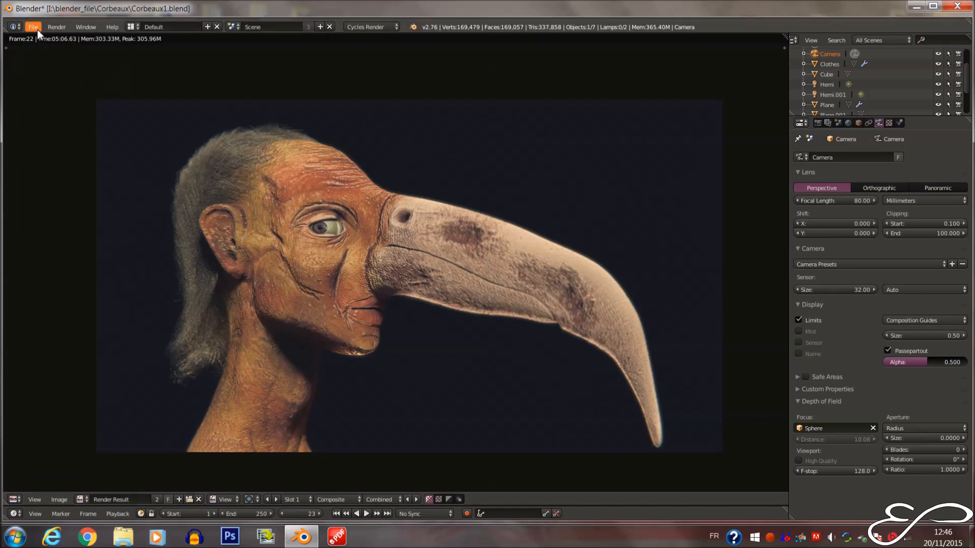
click(34, 27)
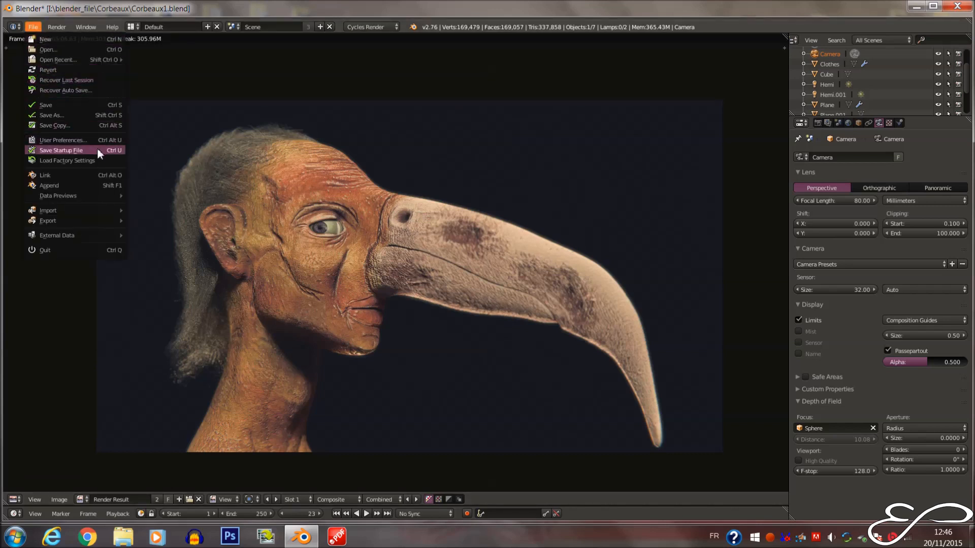
click(94, 115)
click(898, 63)
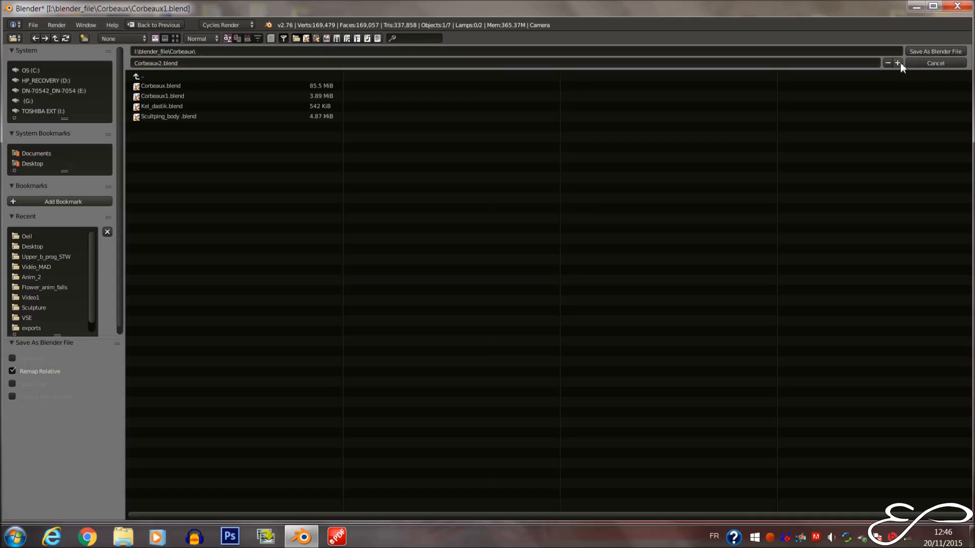
click(936, 51)
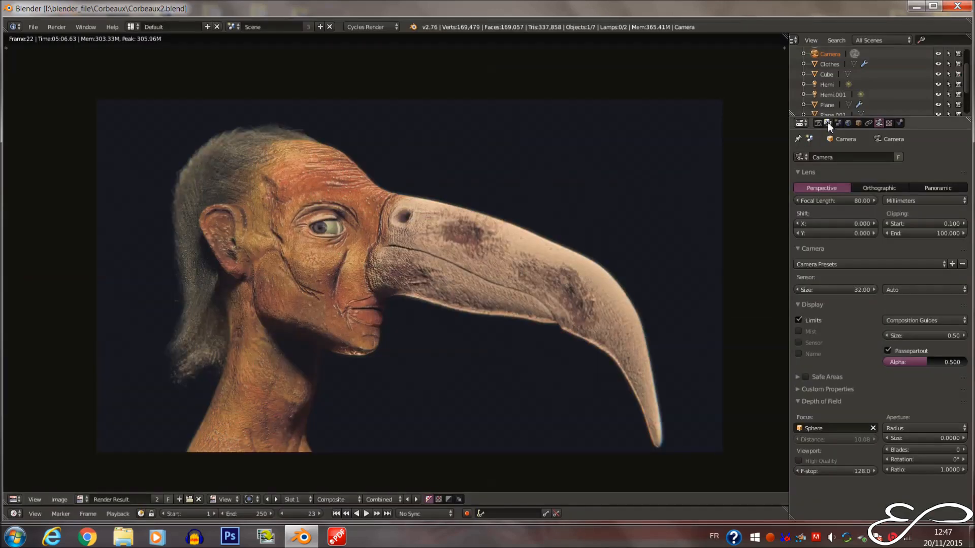
Display the render layer settings and examine the enabled passes alongside the rendered image
click(827, 123)
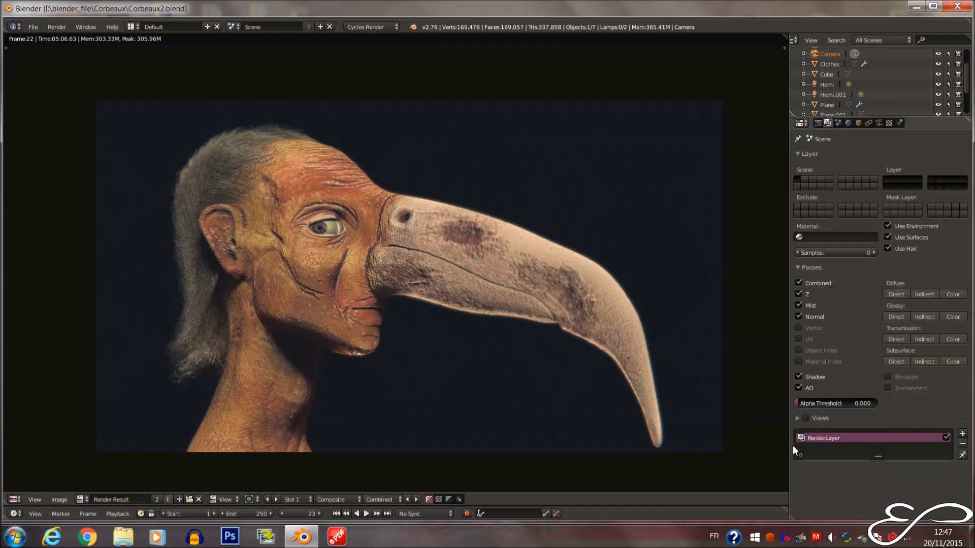
drag(964, 423, 963, 418)
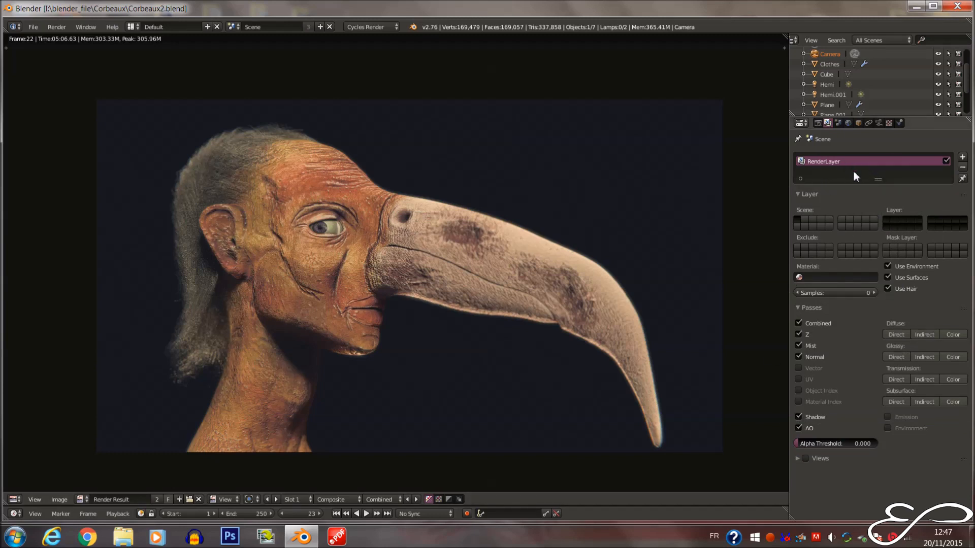
scroll(419, 307, down, 2)
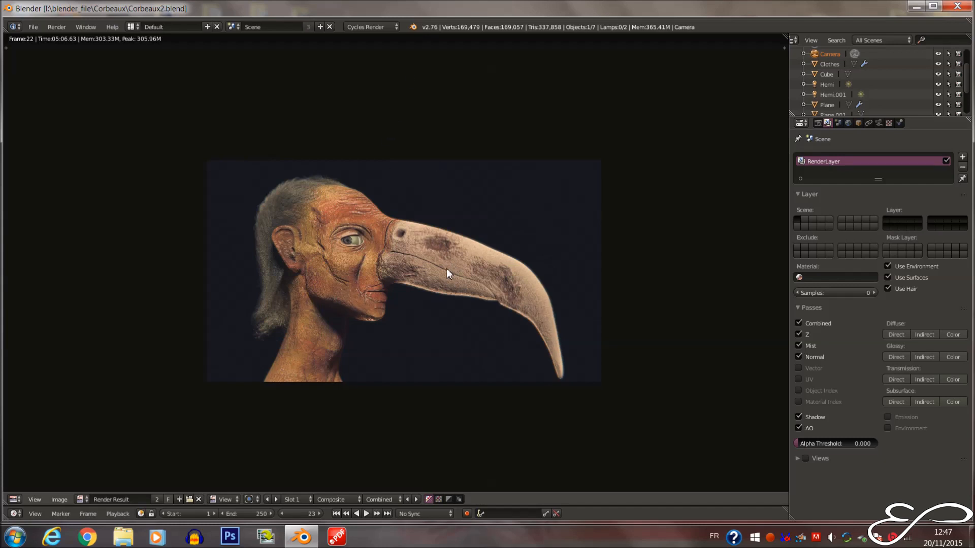
scroll(446, 268, up, 2)
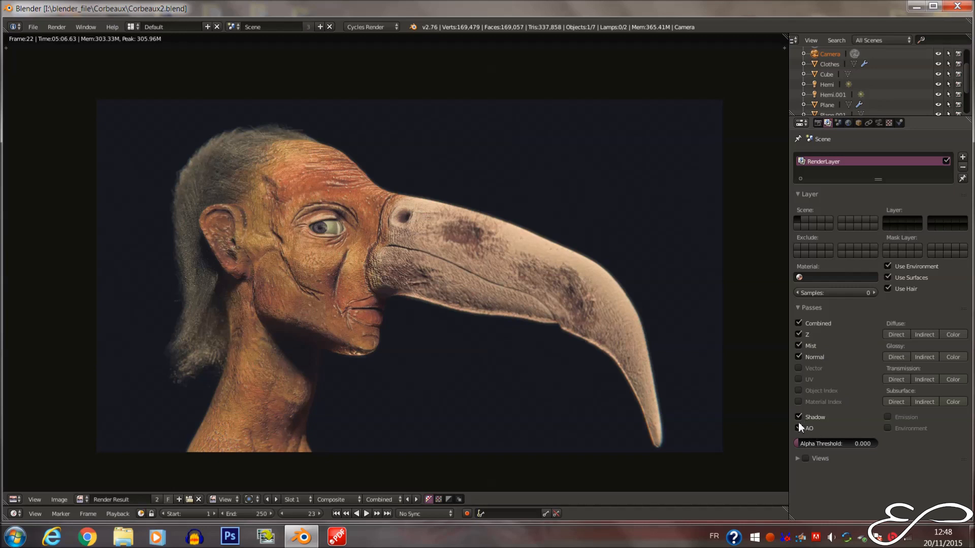
Open the compositing Node Editor and delete all nodes between the Render Layers node and the two output nodes
click(13, 499)
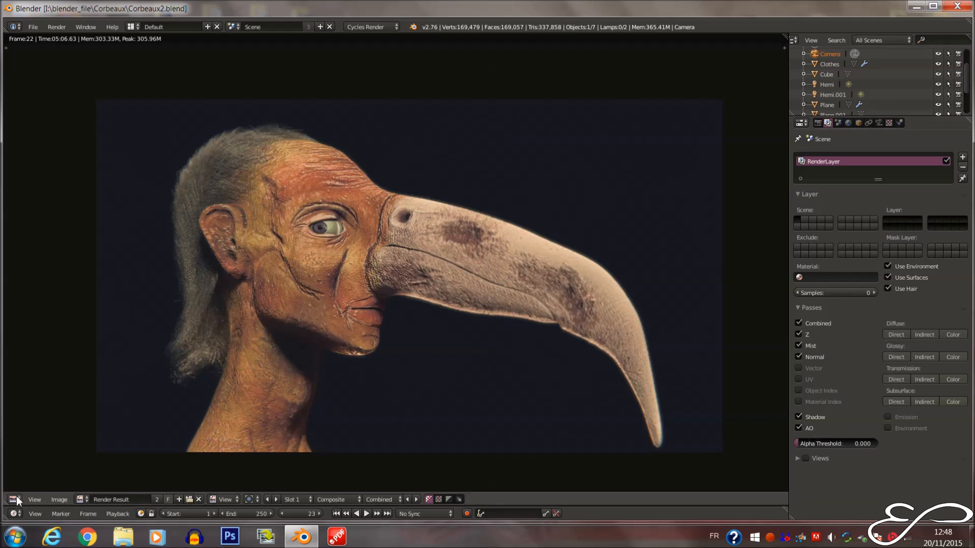
click(67, 376)
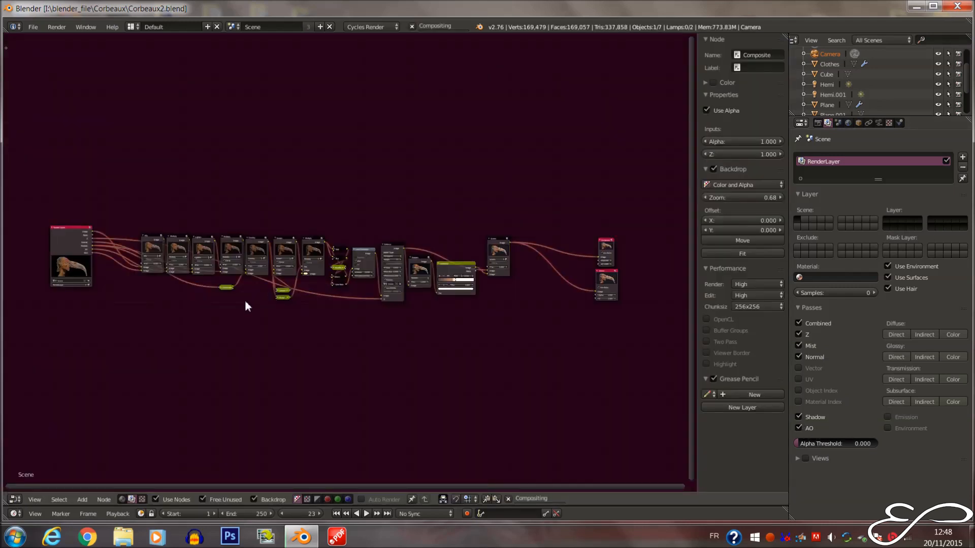
scroll(241, 316, up, 4)
middle_drag(227, 327, 270, 307)
scroll(316, 273, down, 8)
middle_drag(282, 265, 317, 299)
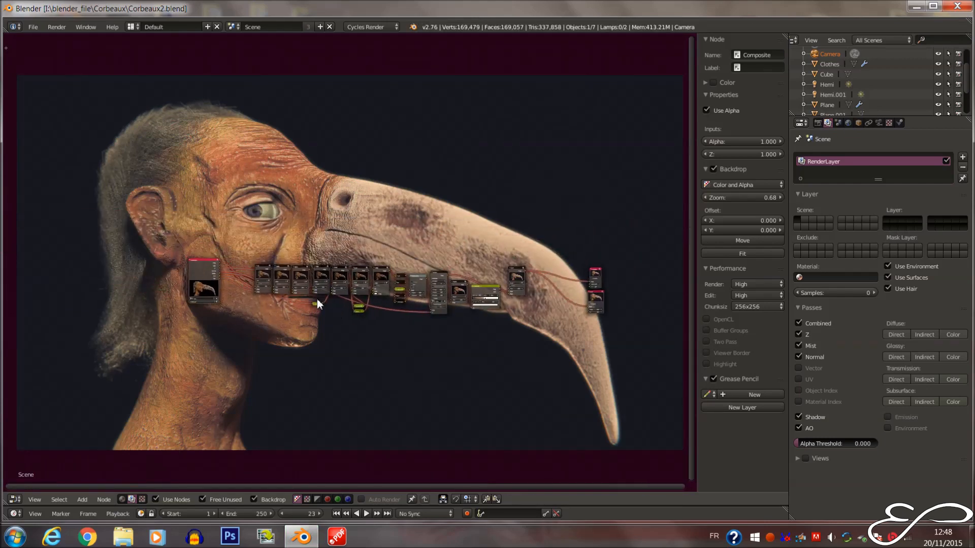
key(a)
key(a)
drag(253, 258, 521, 350)
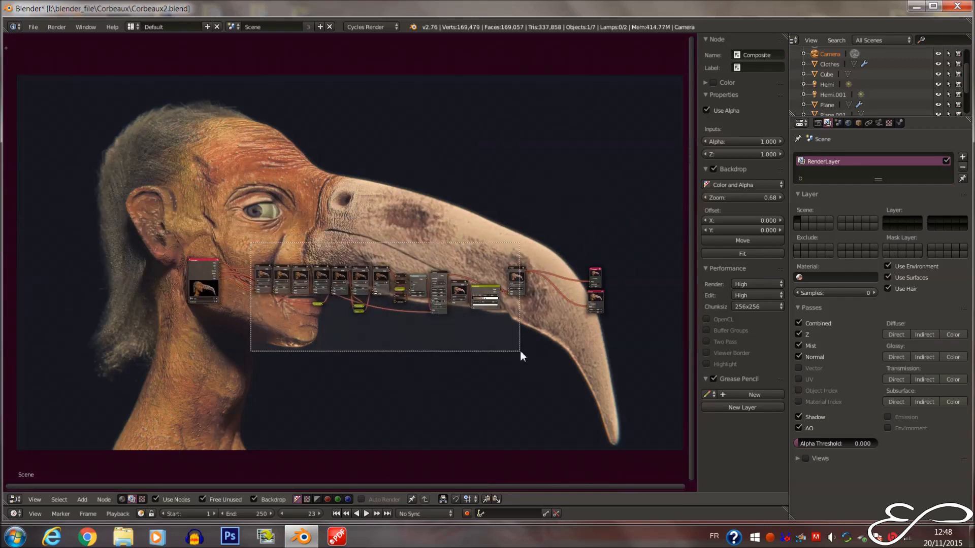
key(x)
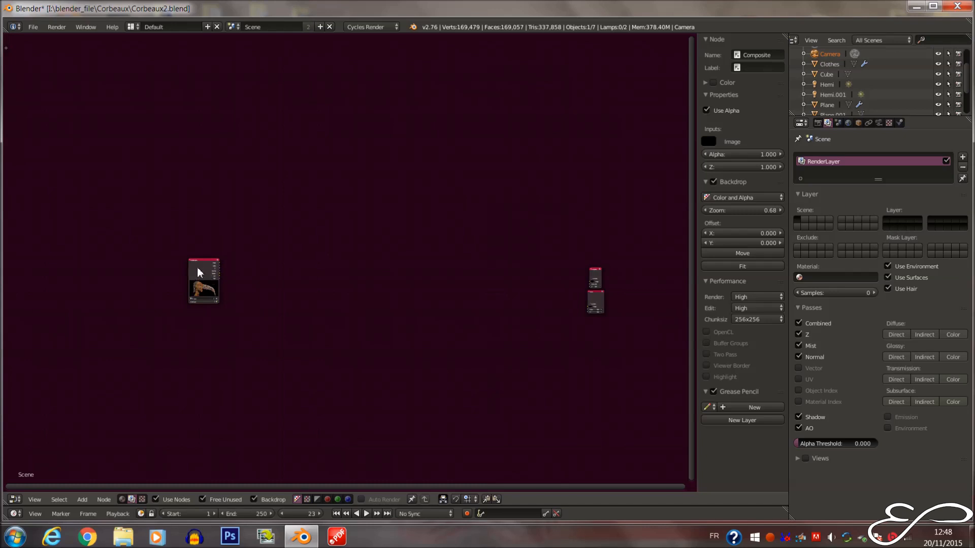
Link the Render Layers image output to the Viewer and Composite nodes, moved closer together, with a backdrop zoom of 0.71
ctrl+shift+click(196, 272)
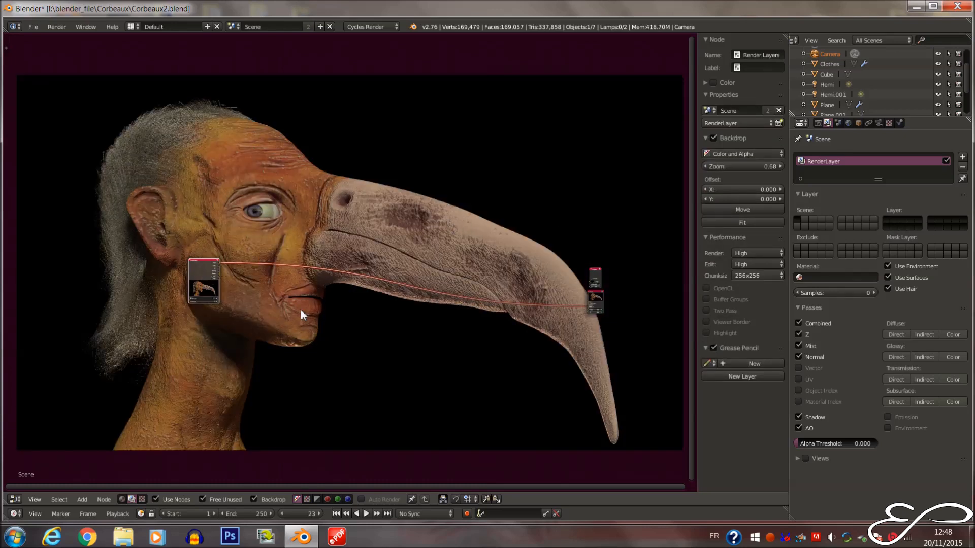
mouse_move(723, 170)
mouse_down()
mouse_move(711, 167)
mouse_move(740, 166)
mouse_move(725, 165)
mouse_up()
drag(595, 300, 556, 322)
drag(594, 270, 552, 303)
click(218, 262)
click(562, 288)
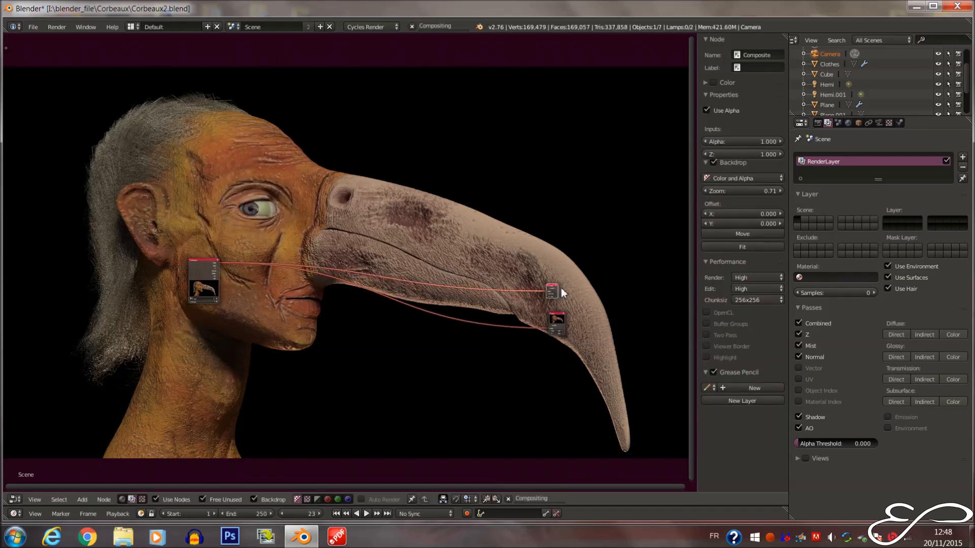
Switch to the 3D view, select the light plane above the camera and show its Emission material settings
scroll(445, 318, up, 4)
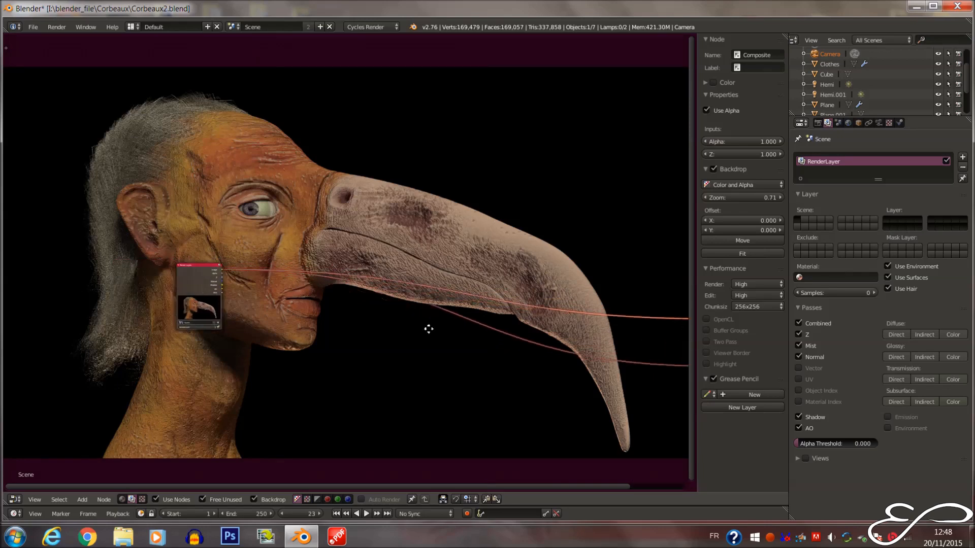
middle_drag(288, 339, 220, 326)
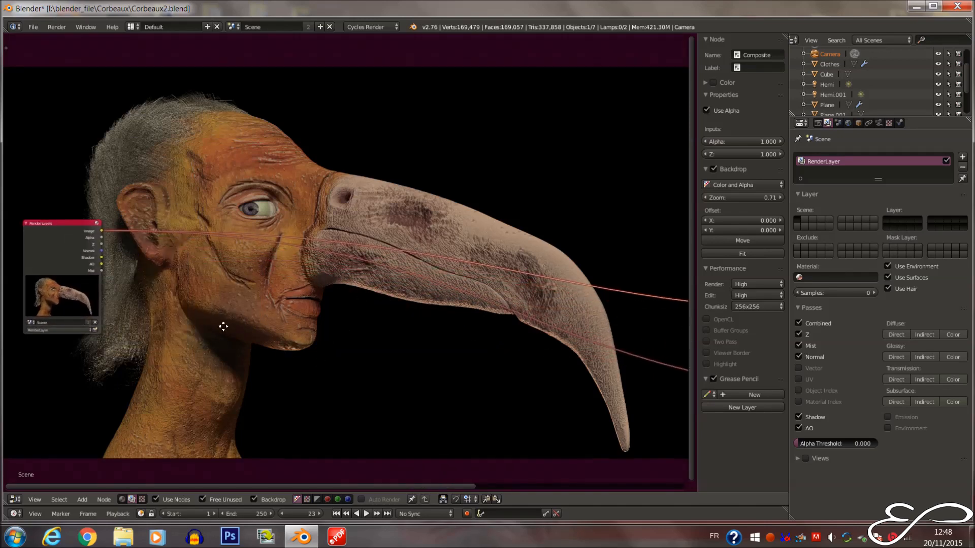
click(16, 498)
click(28, 486)
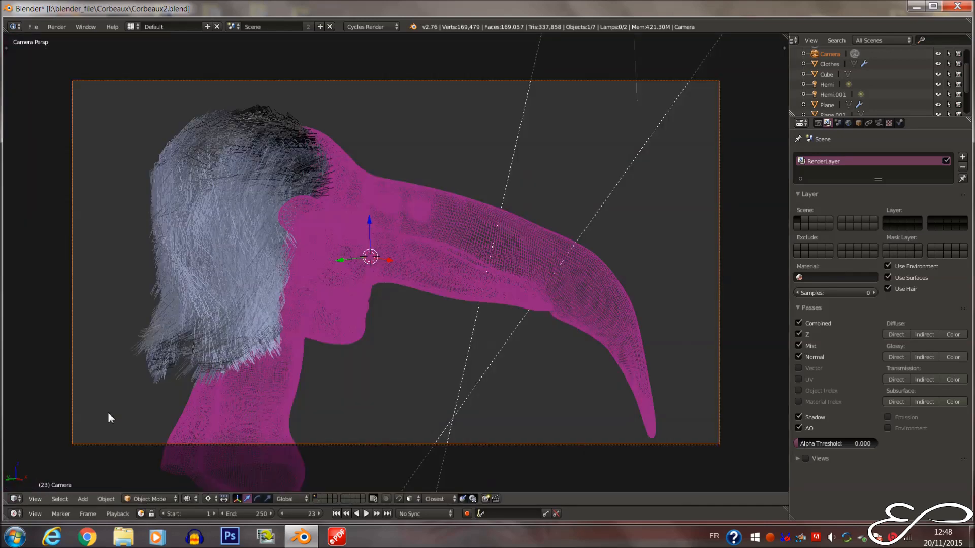
middle_drag(108, 411, 647, 203)
right_click(742, 167)
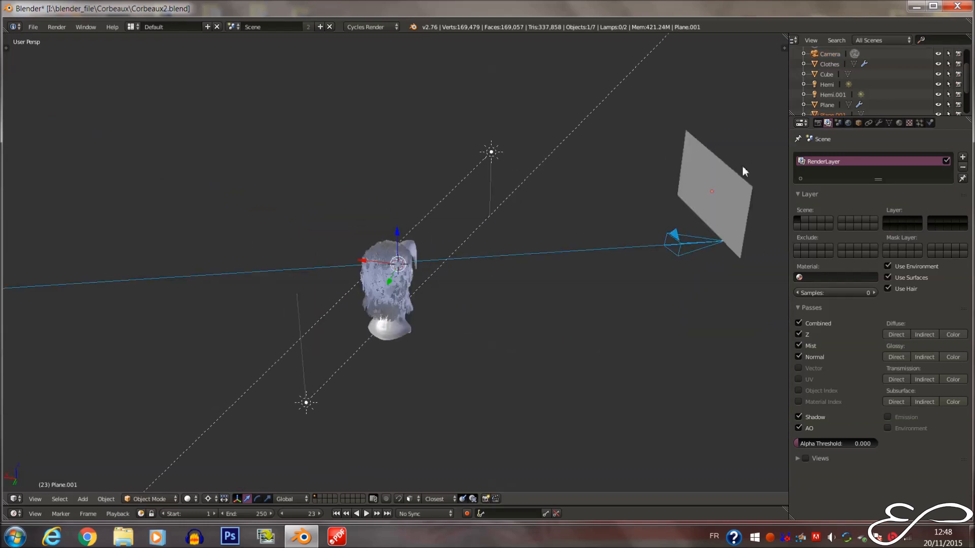
click(899, 122)
Set the emission strength of the upper sun lamp, Hemi, to 4
right_click(491, 151)
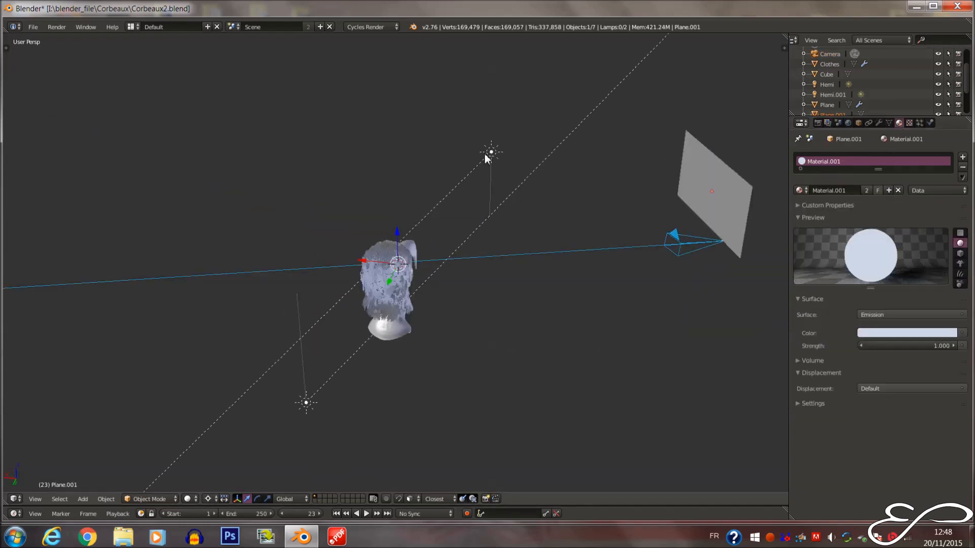
click(918, 297)
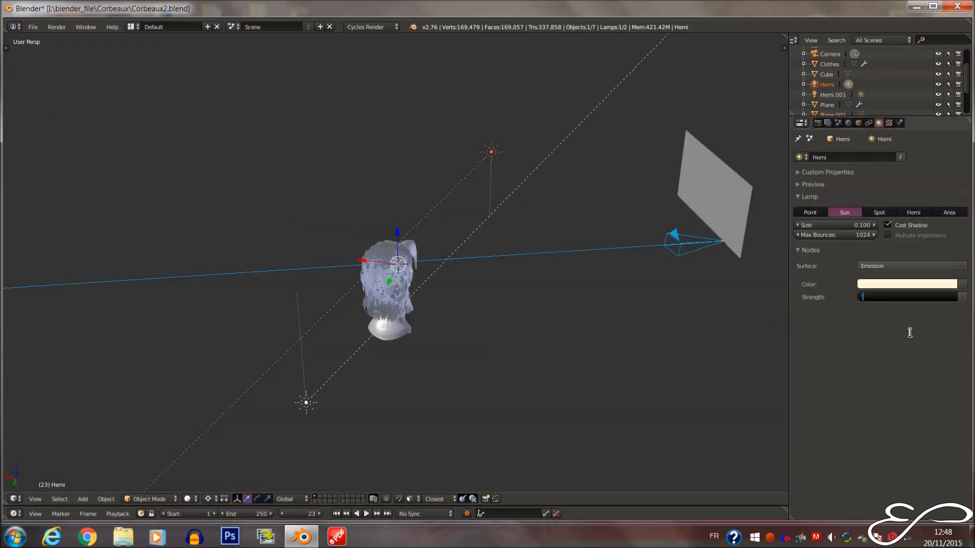
text(4)
key(Return)
Compare the settings of the two sun lamps, Hemi and Hemi.001, and their positions around the head
middle_drag(593, 297, 573, 234)
right_click(565, 130)
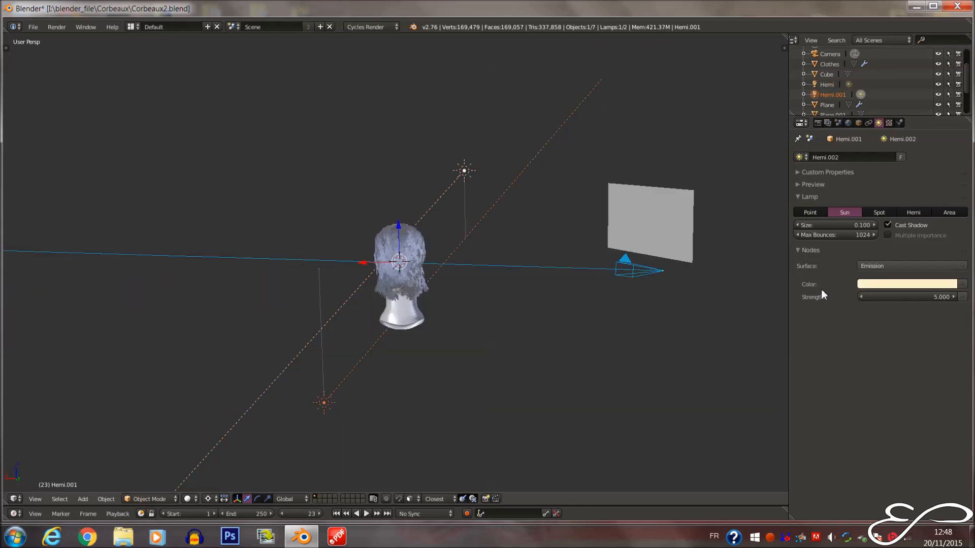
right_click(460, 173)
middle_drag(453, 244, 489, 268)
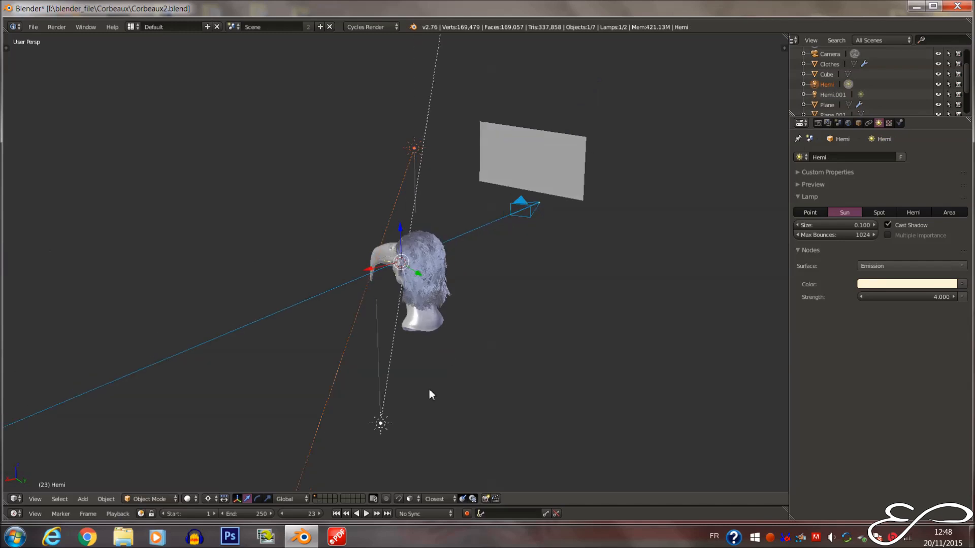
right_click(390, 419)
middle_drag(392, 415, 507, 217)
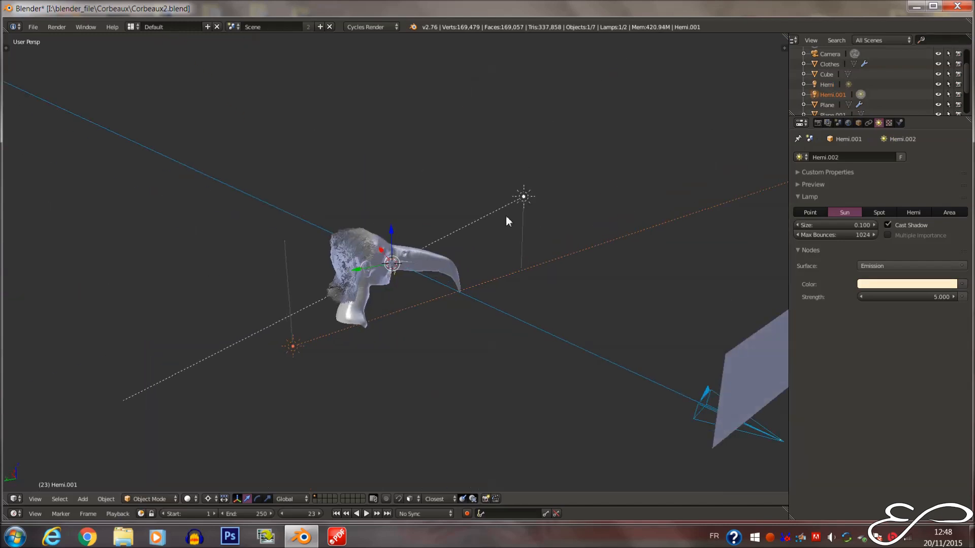
Reselect the upper sun lamp, Hemi, and re-enter 4 as its strength
right_click(523, 197)
click(906, 296)
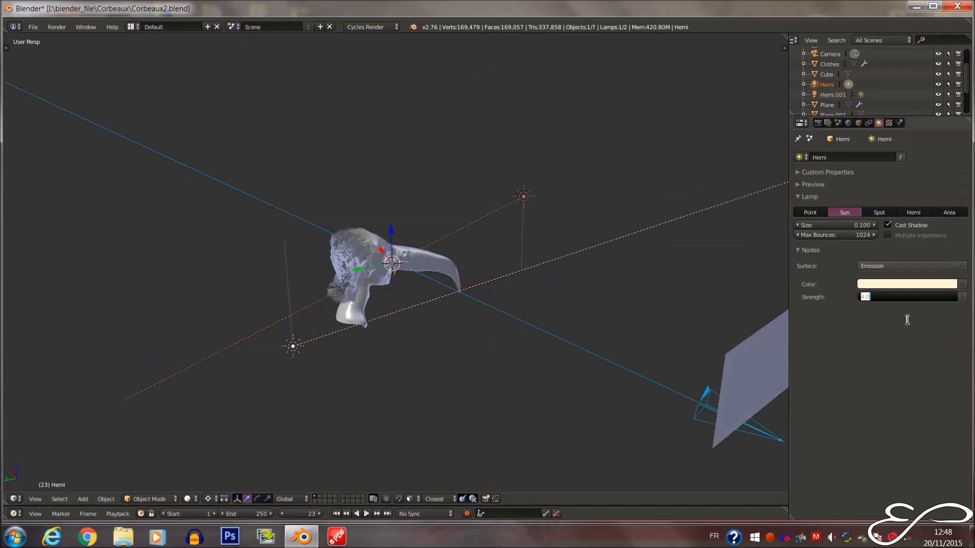
text(4)
key(Return)
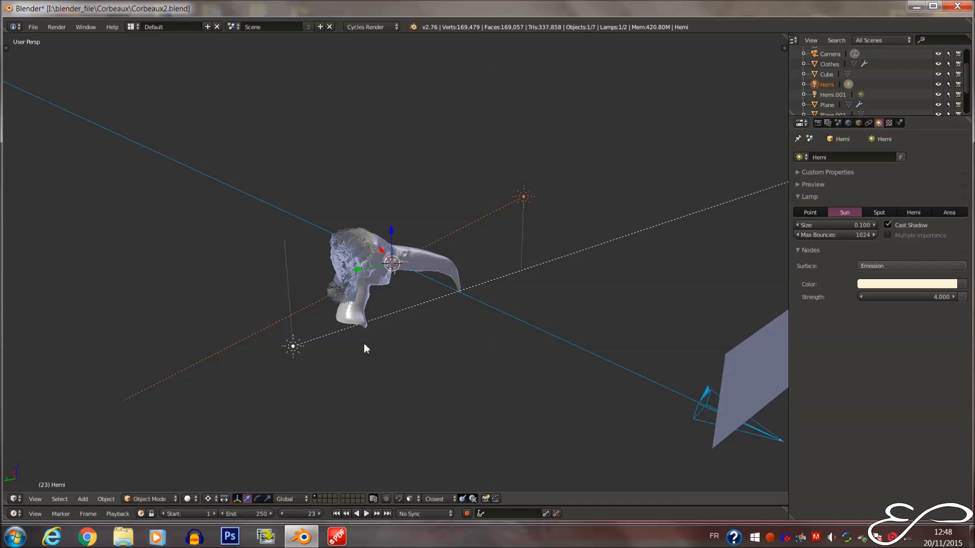
Select the lower sun lamp, return to the camera view and render frame 23 with the render result displayed
right_click(297, 344)
middle_drag(307, 345, 397, 304)
key(KP_0)
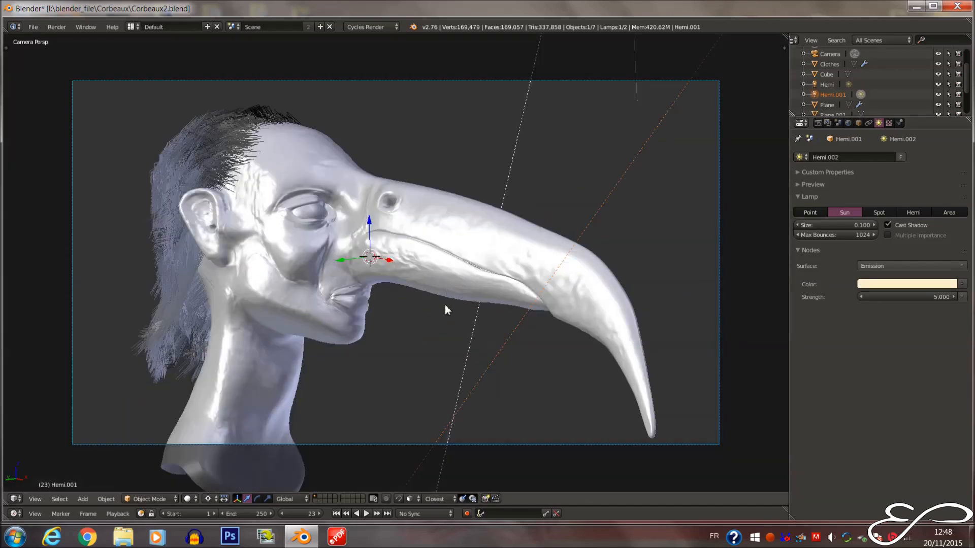
click(15, 499)
click(62, 421)
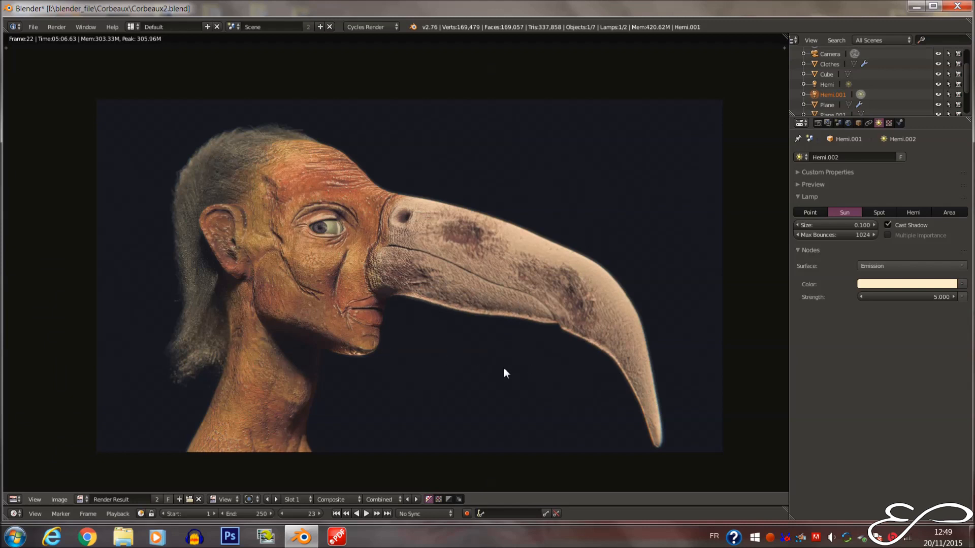
key(F12)
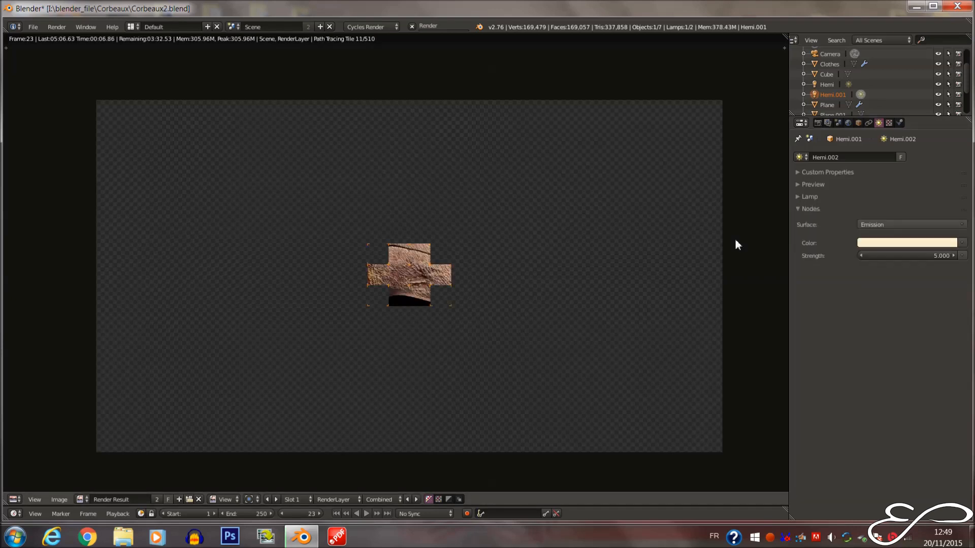
Examine the Sampling, Volume Sampling, Light Paths, Performance and Post Processing render settings while the frame renders
click(819, 123)
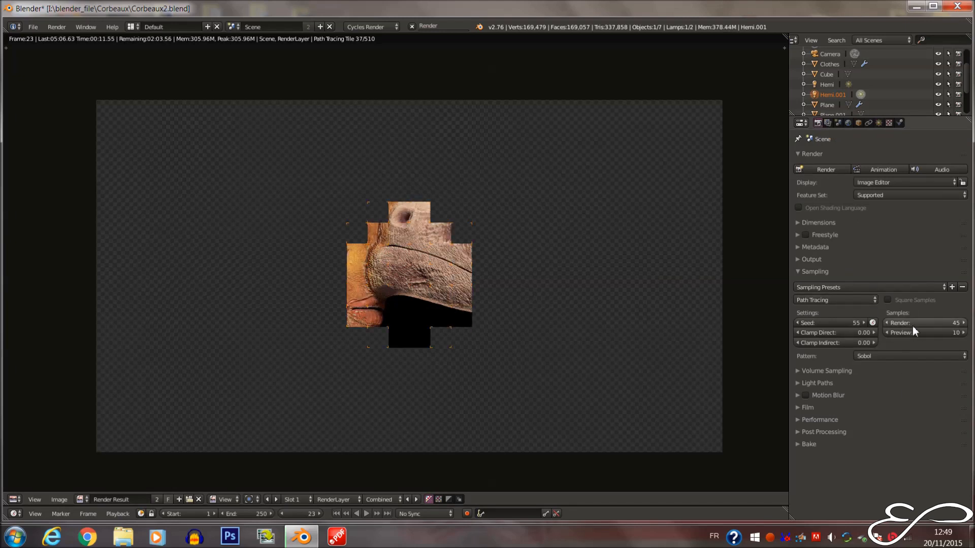
click(820, 272)
click(823, 284)
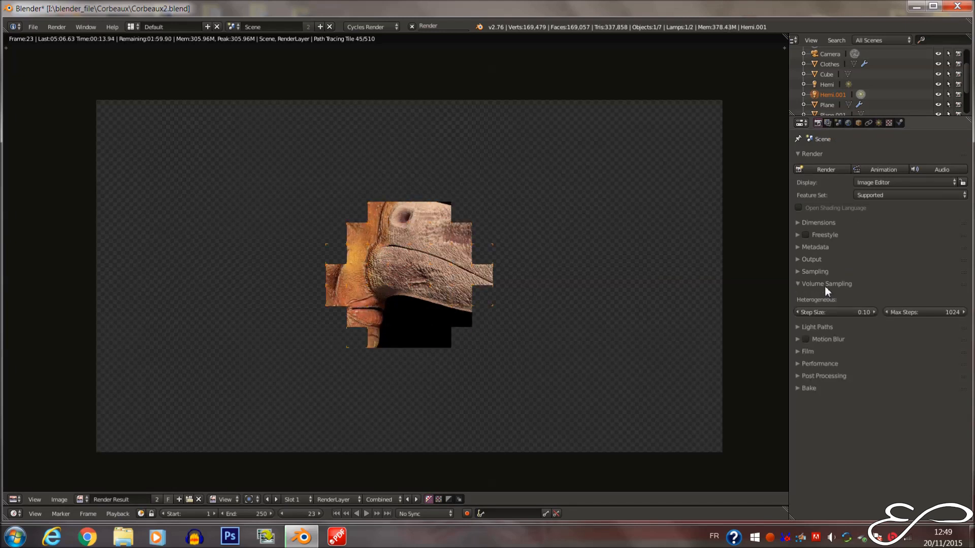
click(825, 285)
click(827, 297)
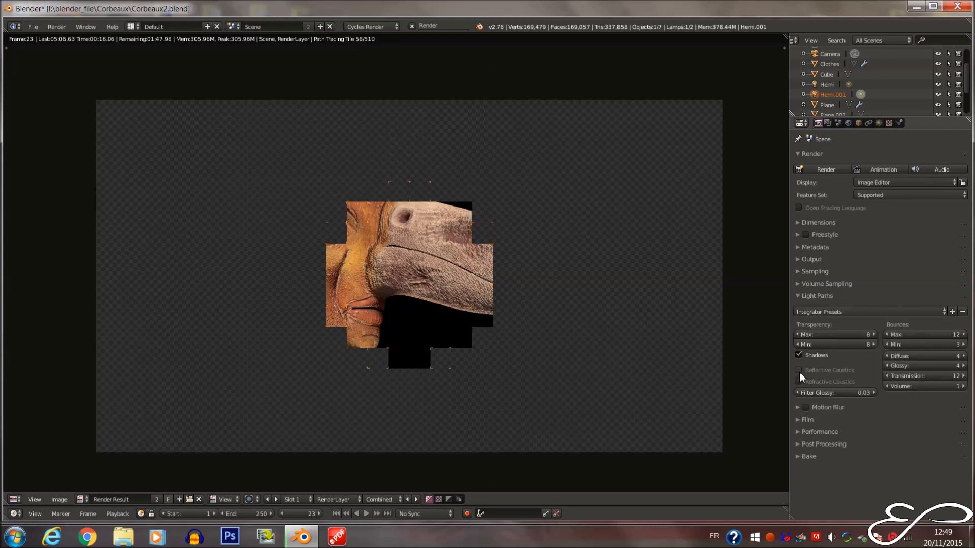
click(829, 295)
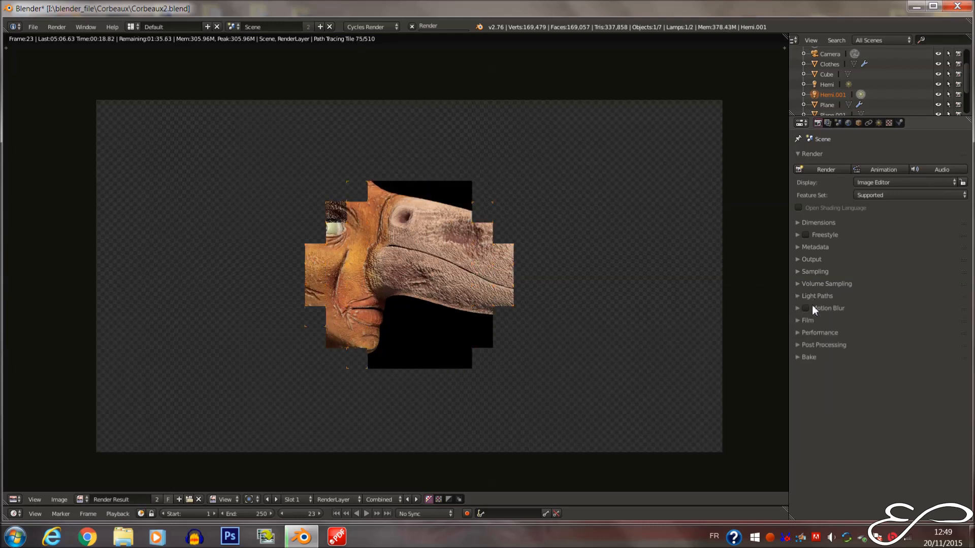
click(822, 332)
click(823, 334)
click(823, 345)
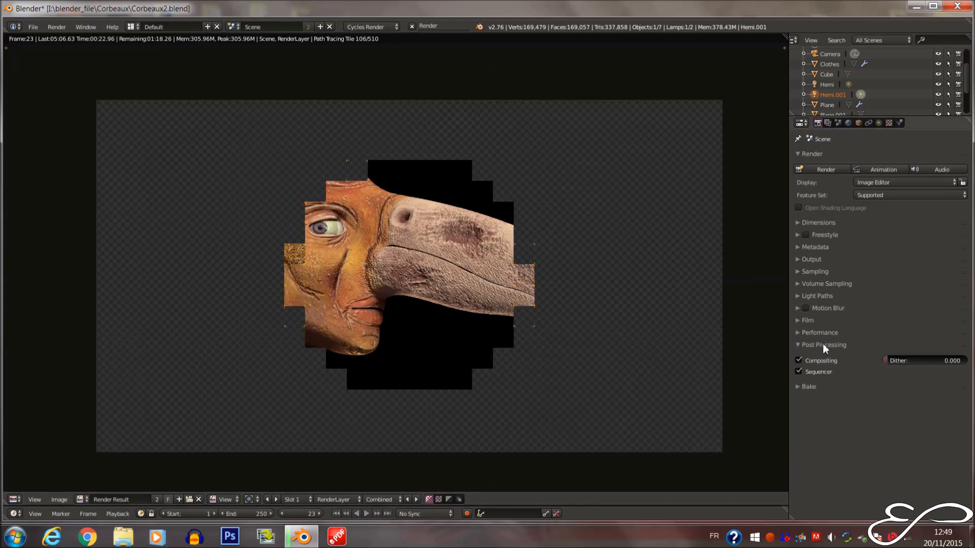
click(823, 344)
click(818, 358)
click(819, 357)
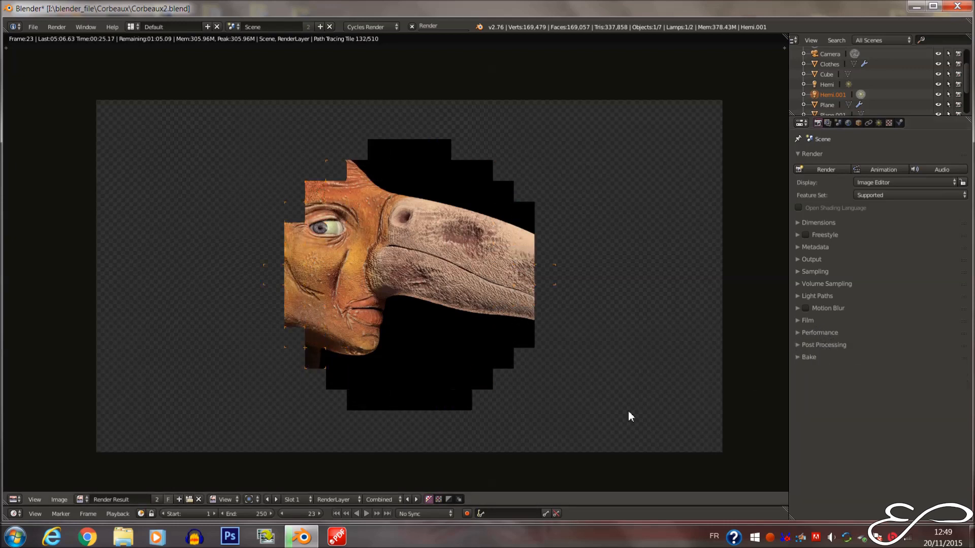
Examine the partly rendered head and beak at different magnifications
scroll(421, 278, down, 4)
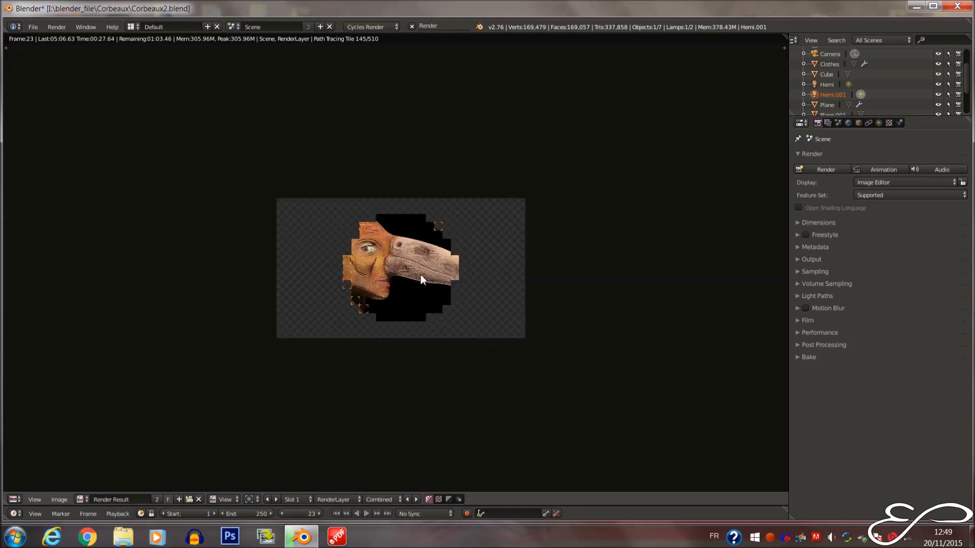
scroll(421, 278, up, 7)
scroll(382, 352, down, 5)
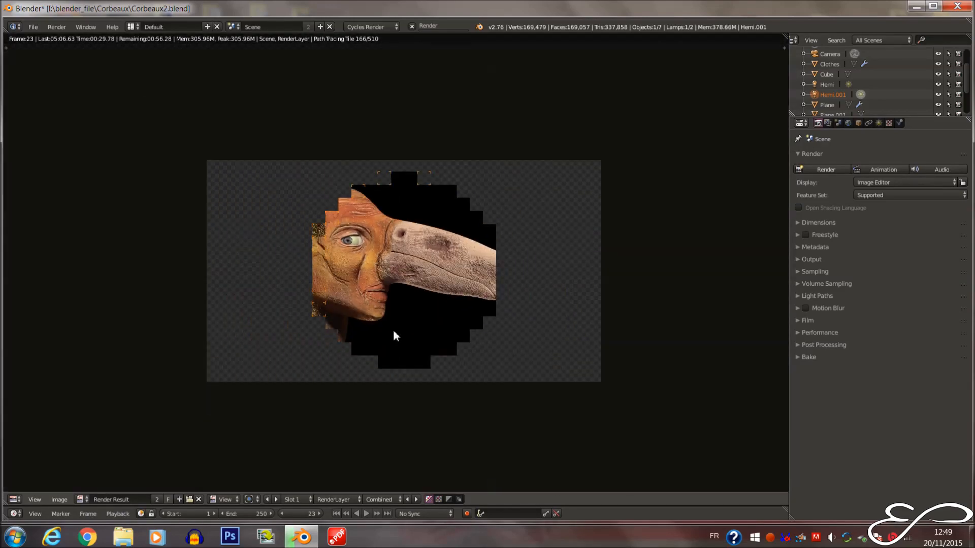
scroll(404, 287, up, 5)
scroll(403, 310, down, 5)
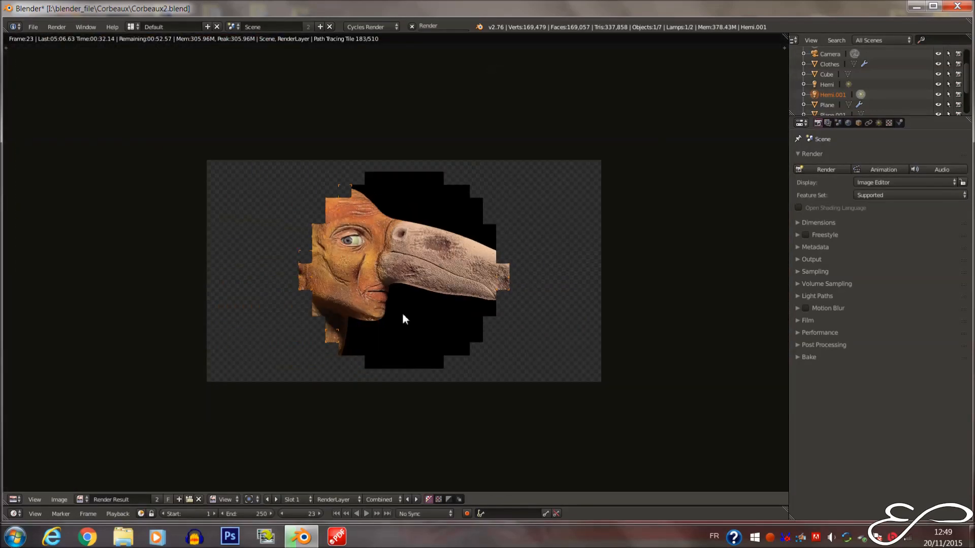
scroll(402, 313, up, 3)
scroll(401, 304, down, 2)
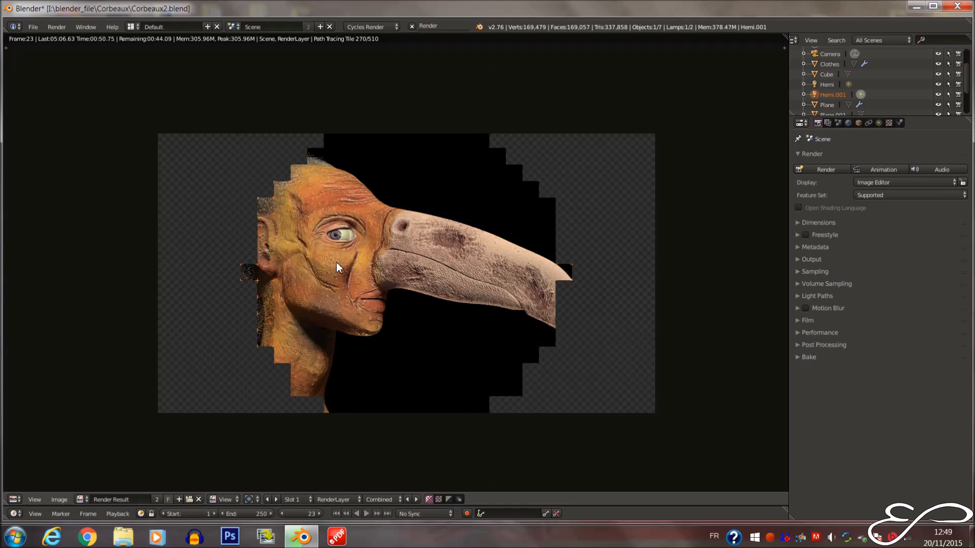
scroll(336, 262, up, 1)
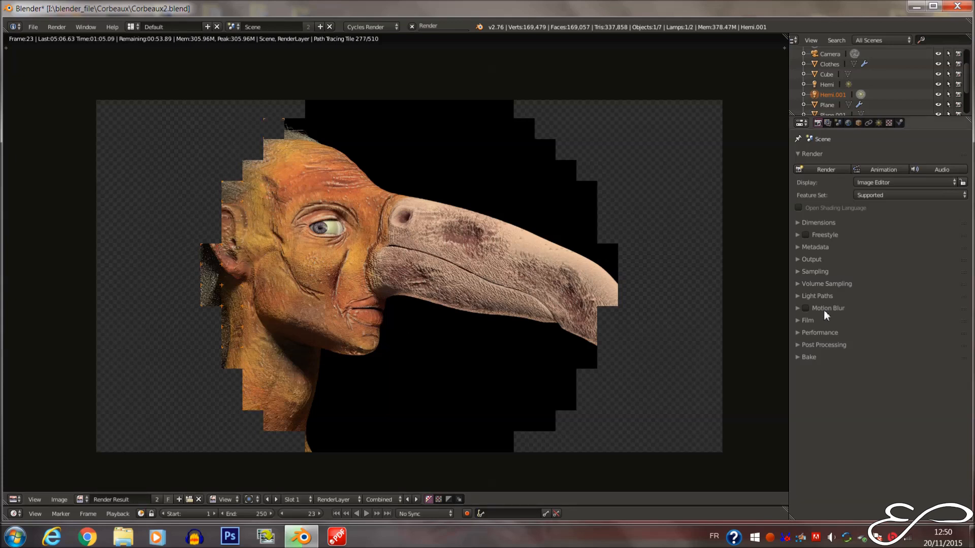
Examine the Performance and Film settings of the render
click(829, 332)
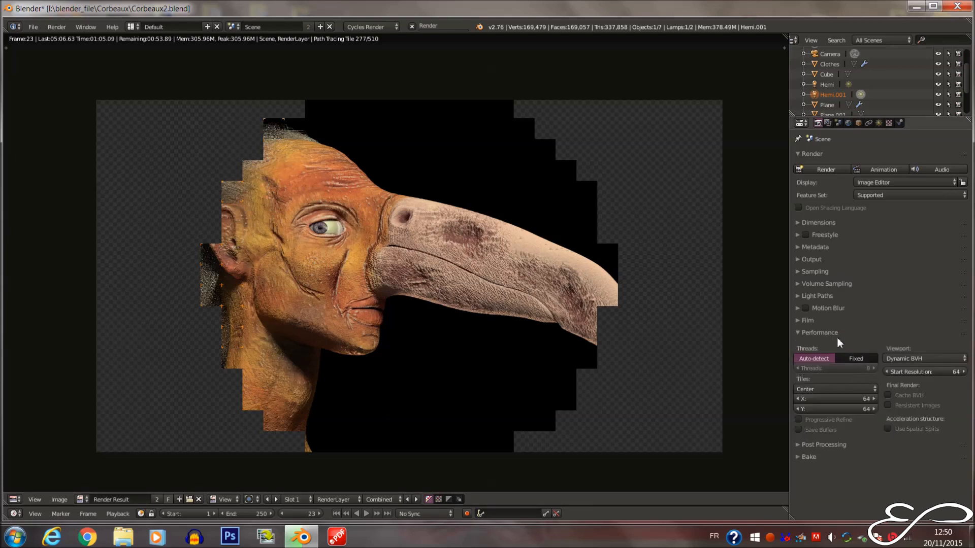
click(837, 333)
click(830, 320)
click(830, 320)
click(832, 332)
click(834, 335)
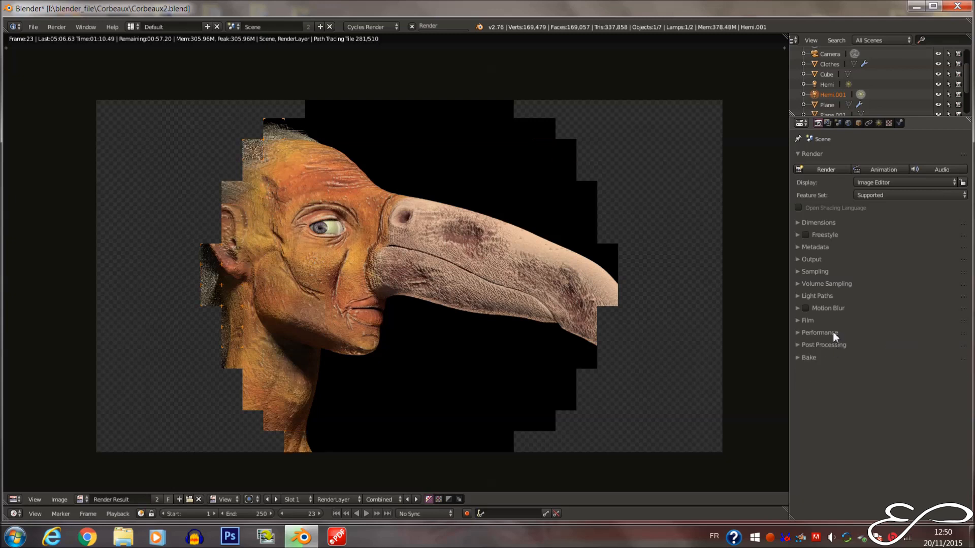
click(833, 333)
click(832, 333)
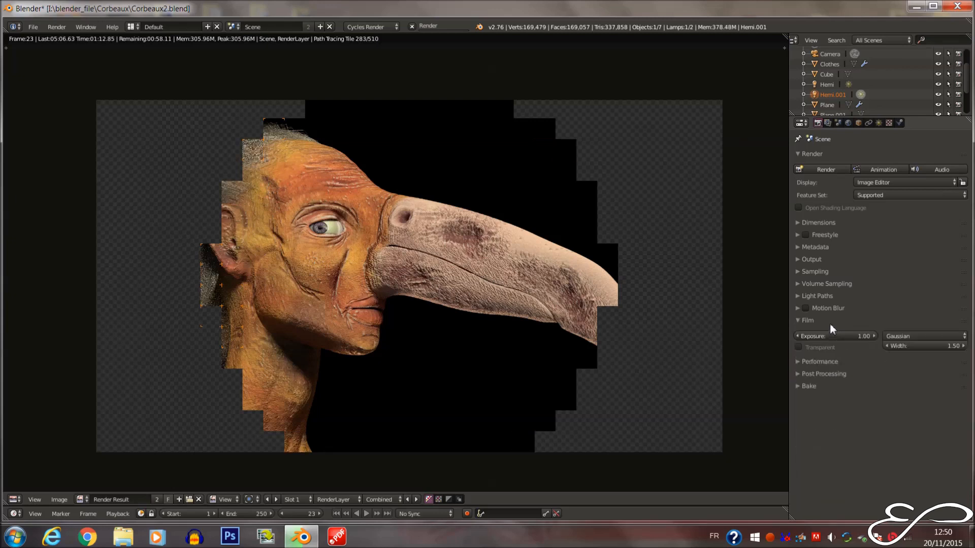
Look through the Light Paths, Volume Sampling, Sampling, Output, Metadata and Freestyle settings of the render
click(833, 296)
click(835, 284)
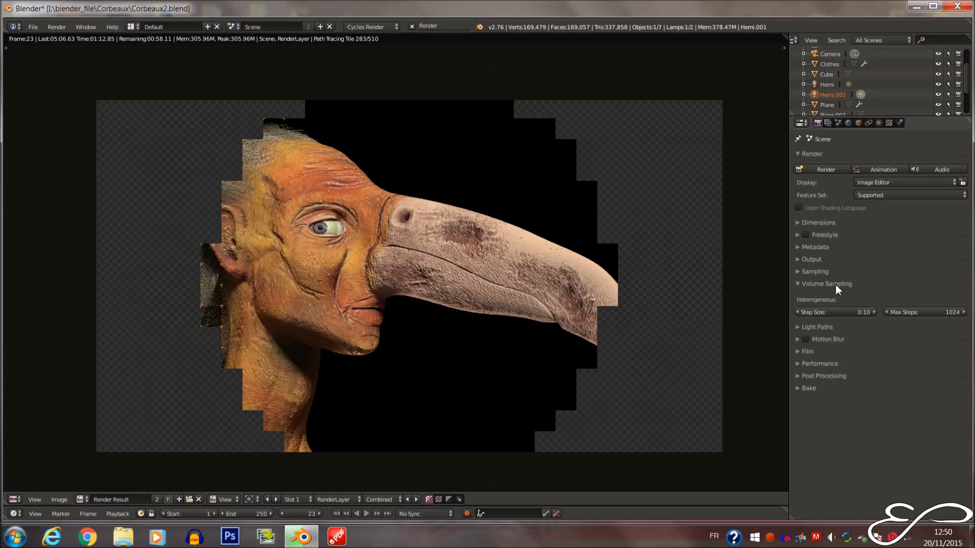
click(835, 284)
click(836, 271)
click(833, 271)
click(831, 260)
click(831, 259)
click(835, 246)
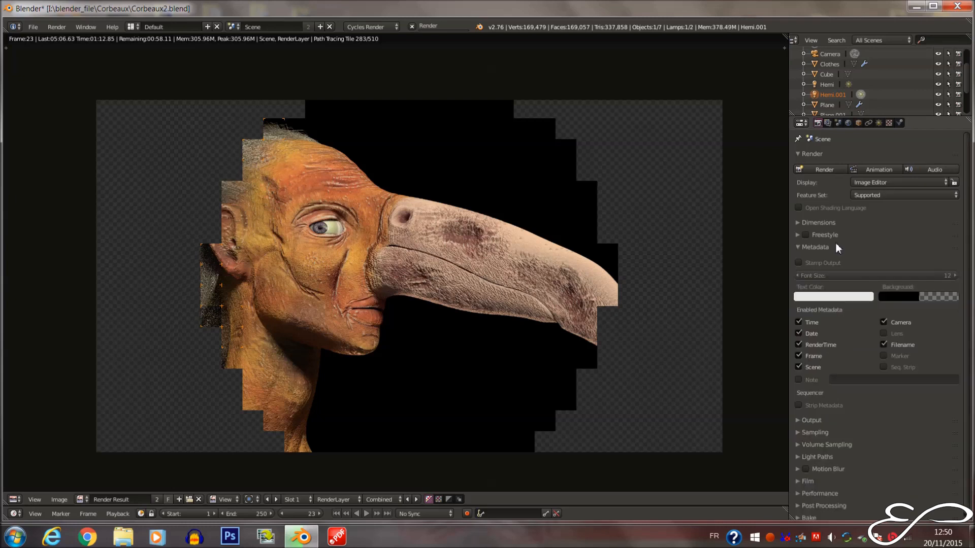
click(836, 245)
click(836, 235)
click(836, 235)
Check the thread and tile settings under Performance against the rendering tiles
click(826, 330)
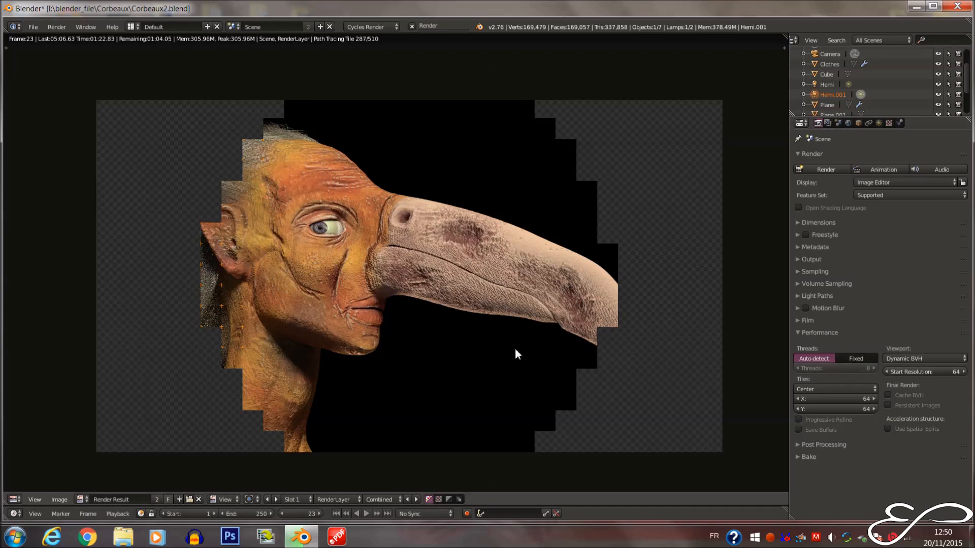
scroll(512, 349, down, 1)
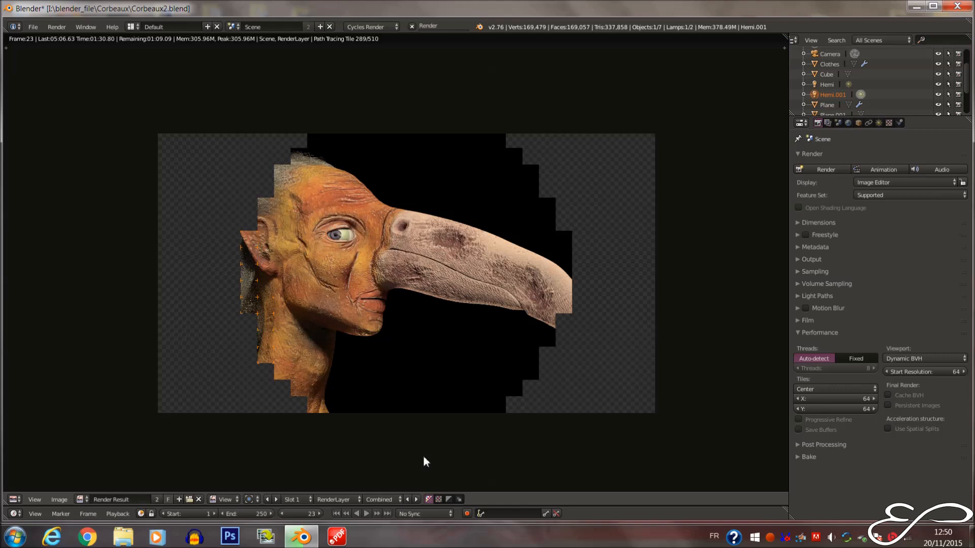
click(820, 332)
Inspect the Shadow and AO passes of the render in progress at different magnifications
click(387, 500)
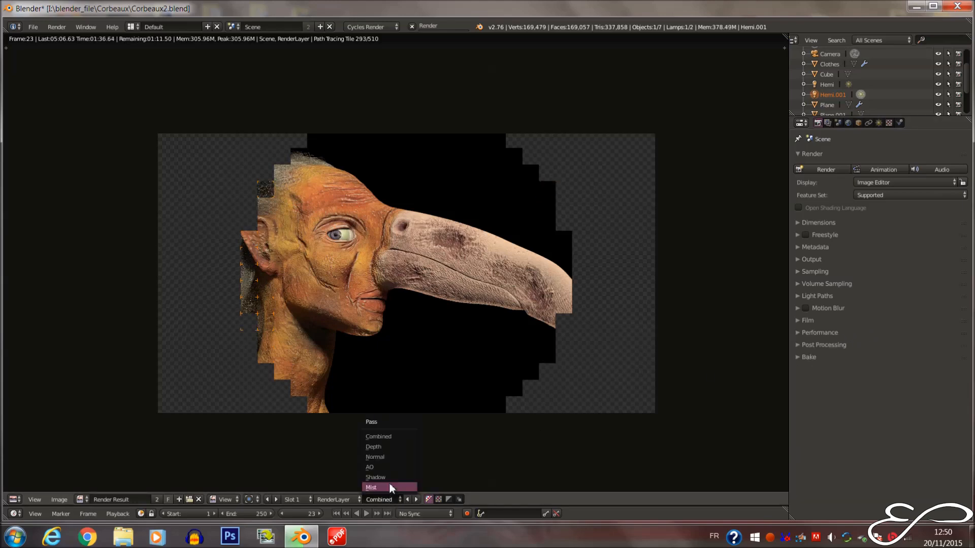
click(388, 476)
scroll(443, 338, up, 3)
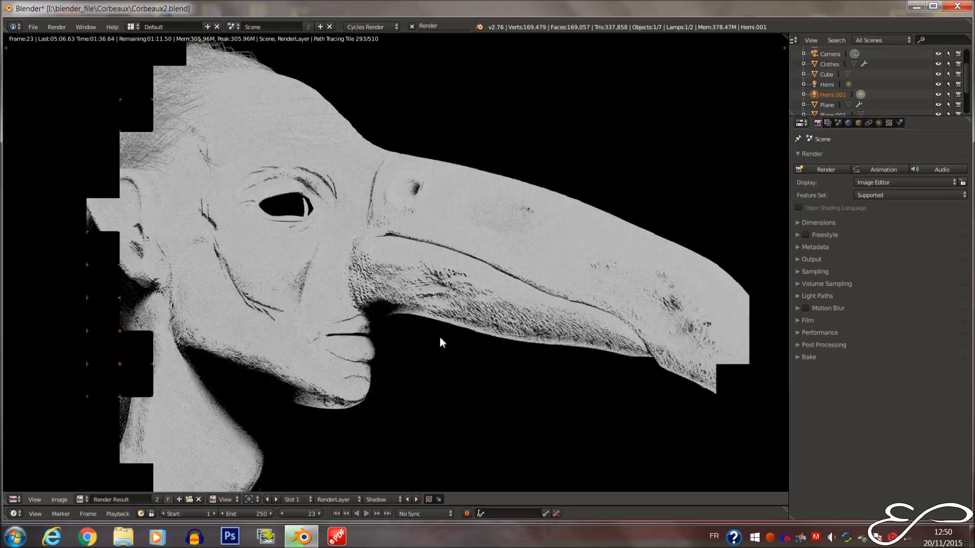
scroll(442, 339, down, 3)
click(392, 500)
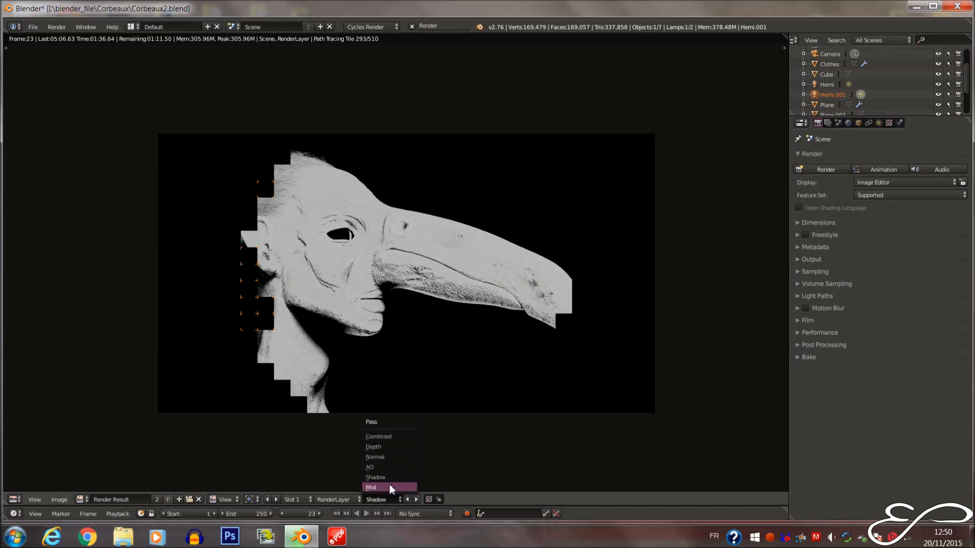
click(394, 468)
scroll(440, 328, up, 2)
scroll(428, 342, down, 1)
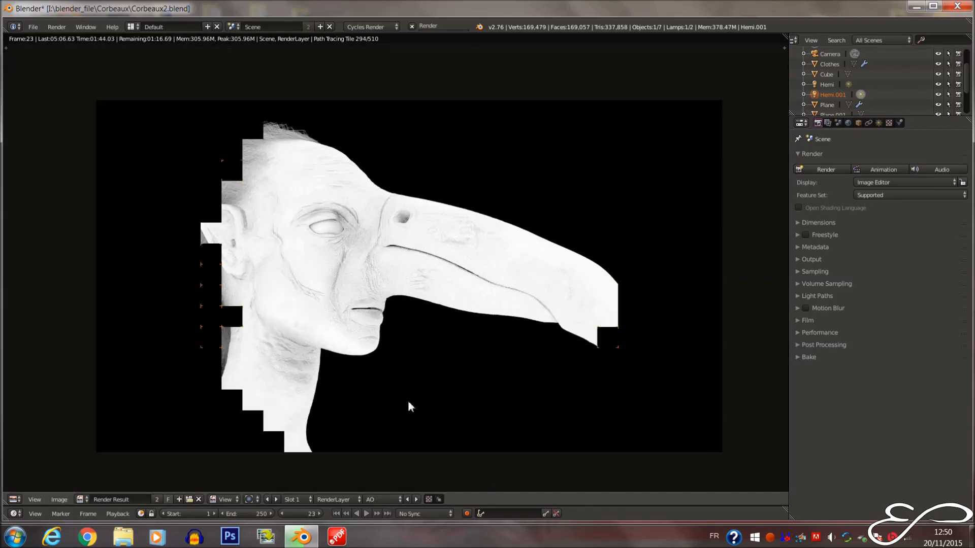
View the Normal and Depth passes of the render and return to the Combined pass
click(388, 499)
click(390, 453)
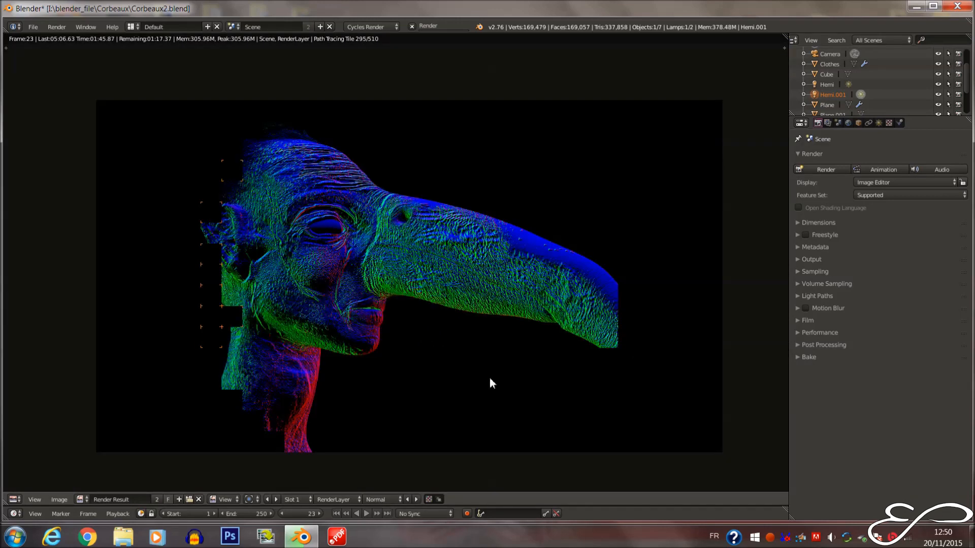
click(384, 499)
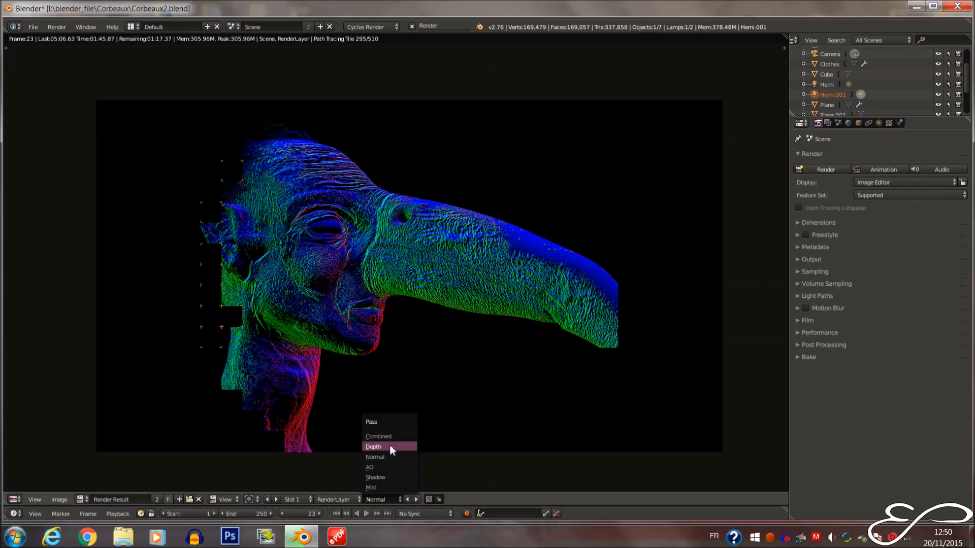
click(392, 447)
click(388, 499)
click(395, 437)
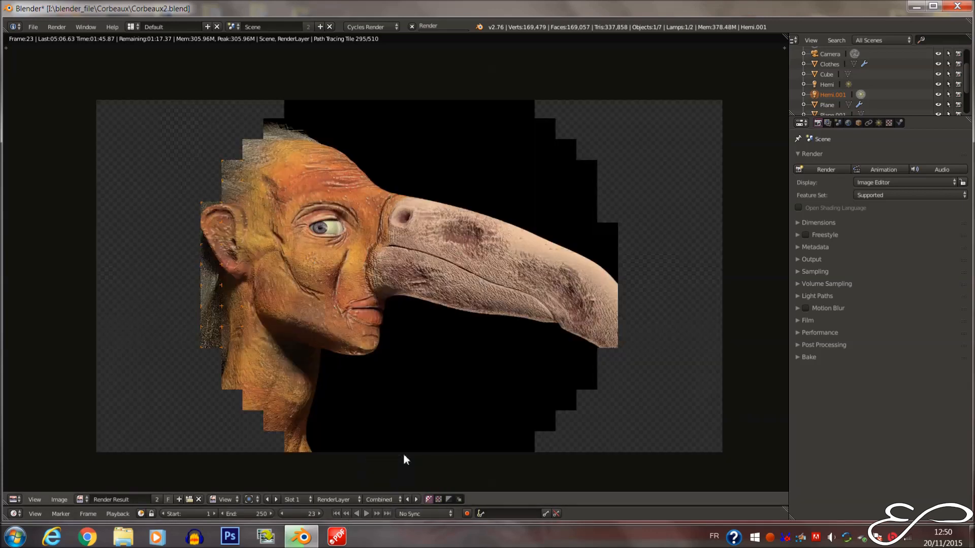
View the Mist and AO passes of the render and return to the Combined pass
click(389, 499)
click(394, 488)
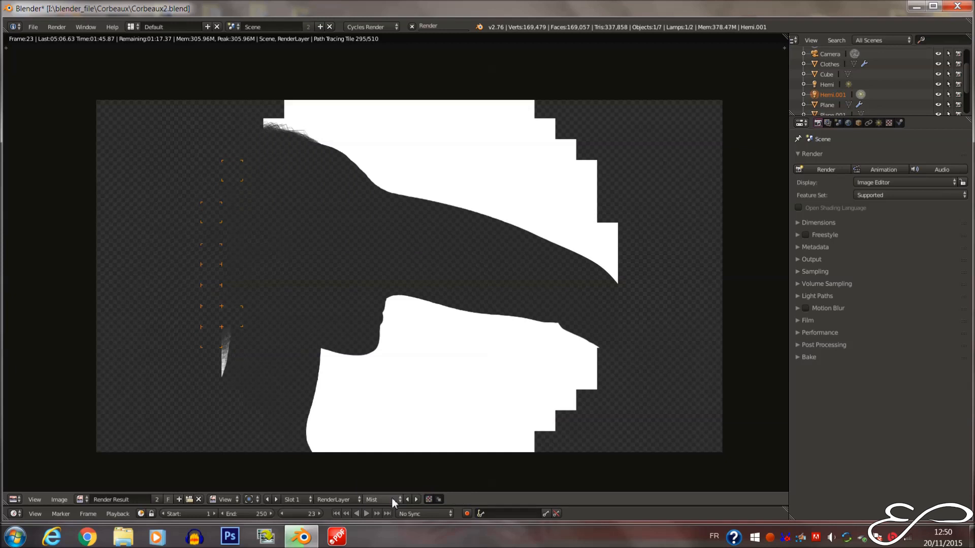
click(391, 499)
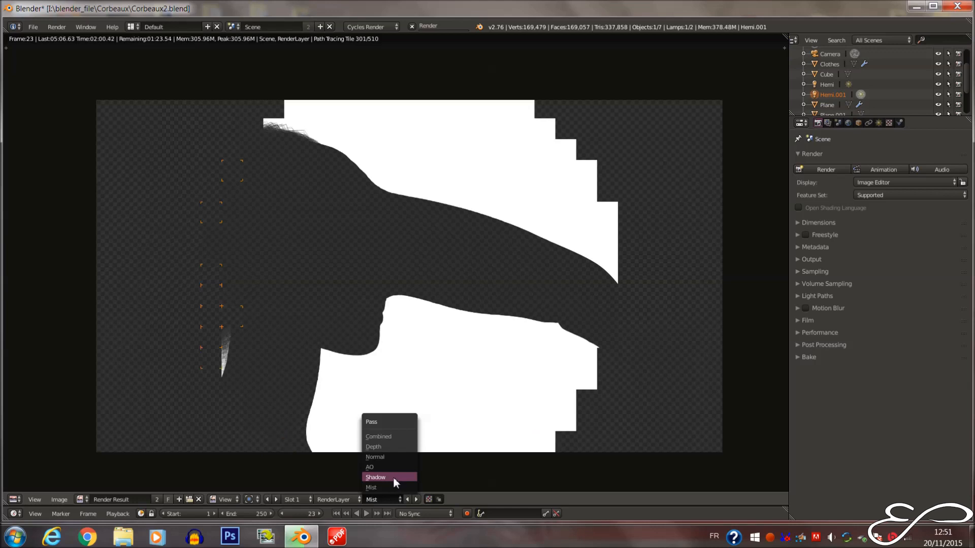
click(391, 467)
click(386, 499)
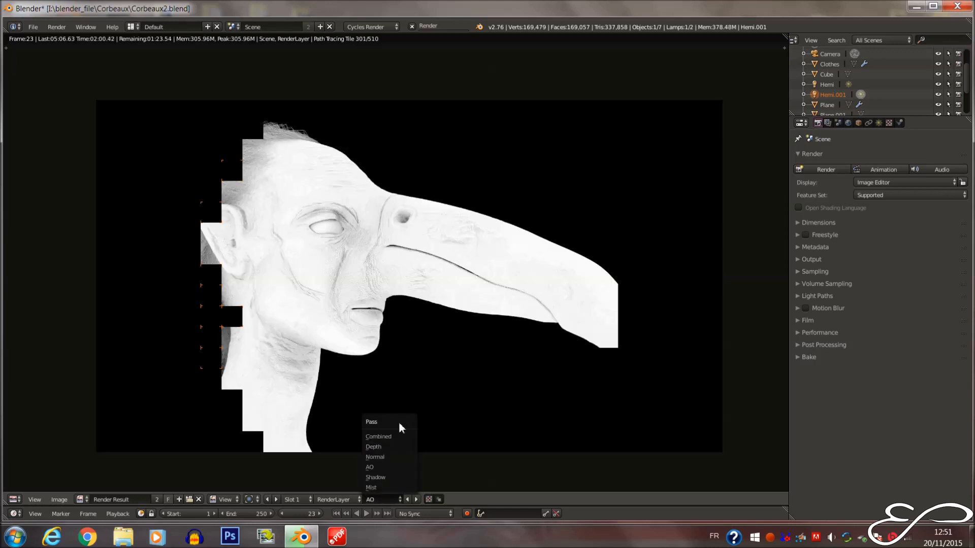
click(395, 439)
Examine the AO pass up close around the face and beak
click(381, 500)
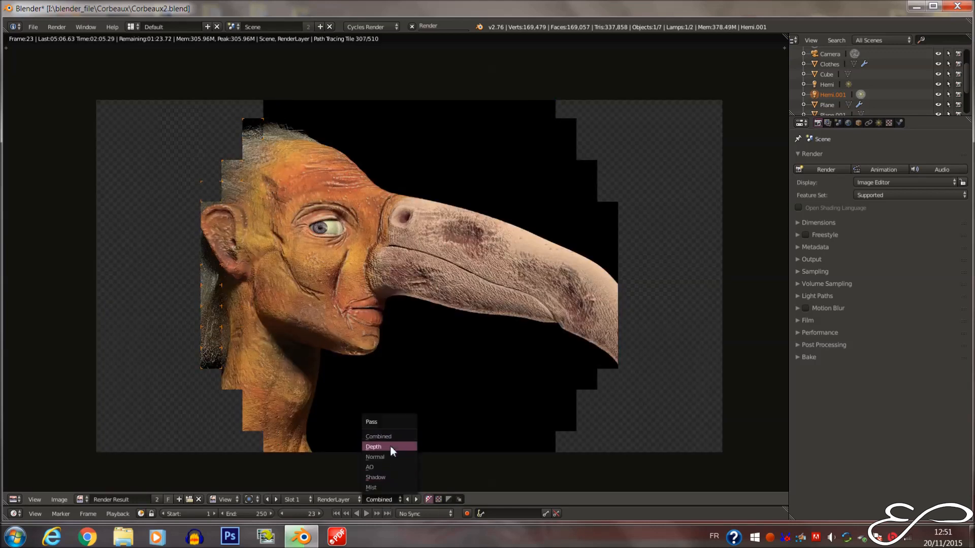
click(391, 467)
scroll(414, 269, up, 4)
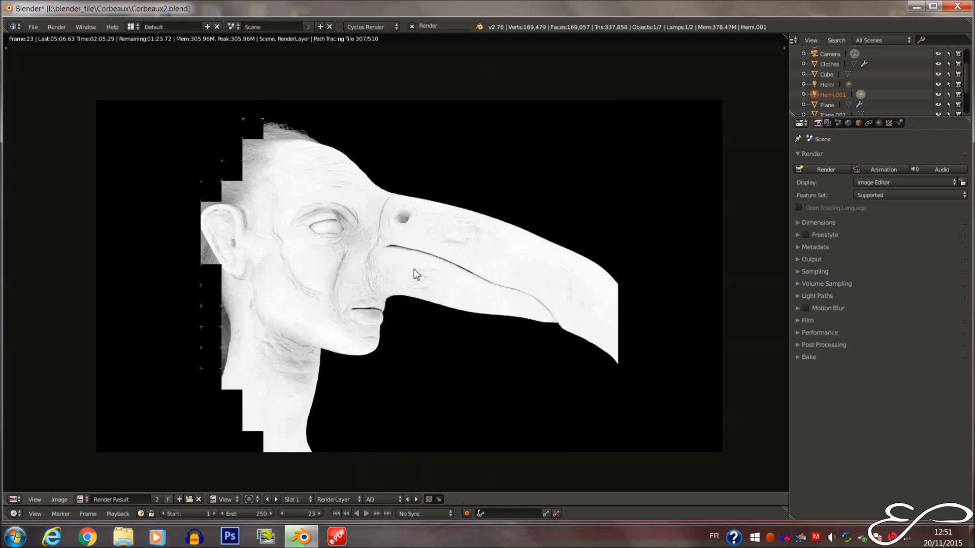
scroll(373, 296, down, 1)
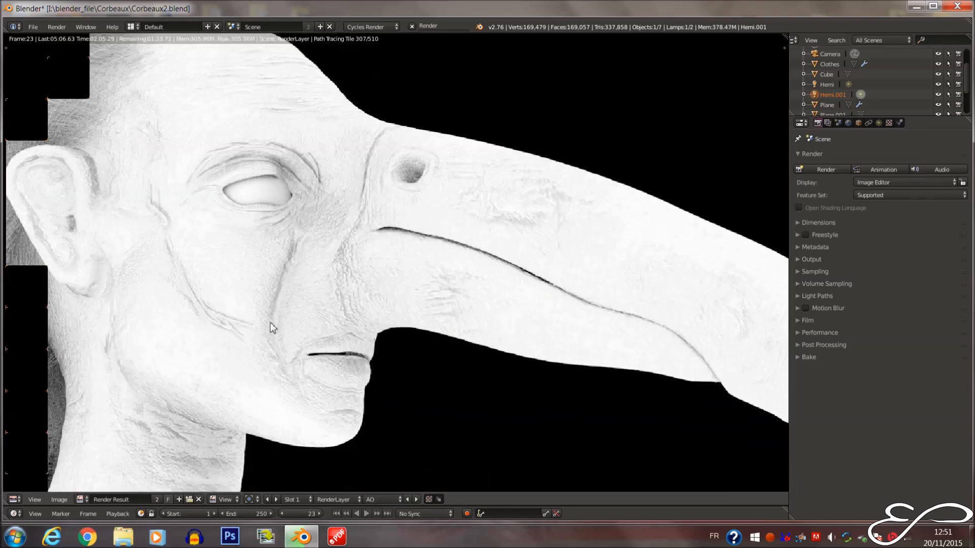
scroll(251, 322, down, 3)
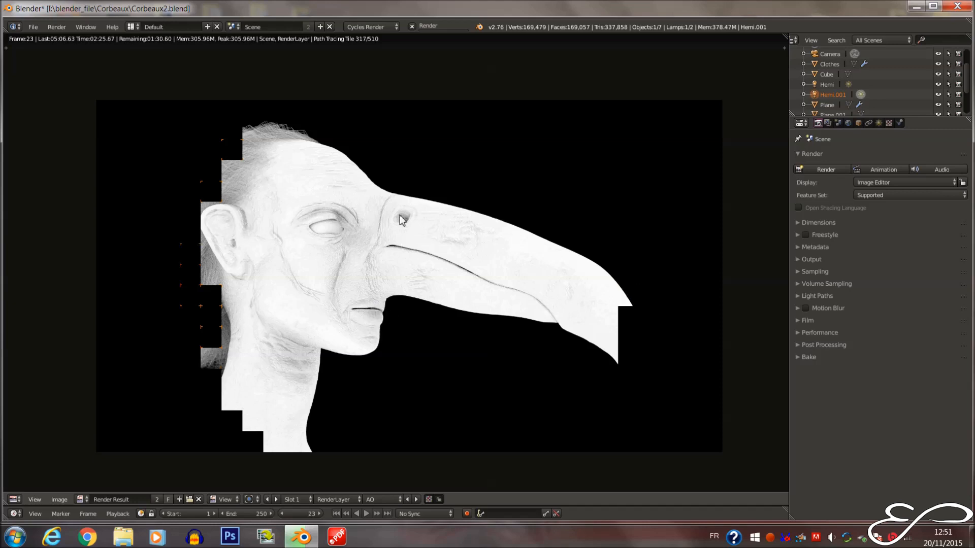
View the Shadow pass again for comparison and return to the Combined pass
click(382, 500)
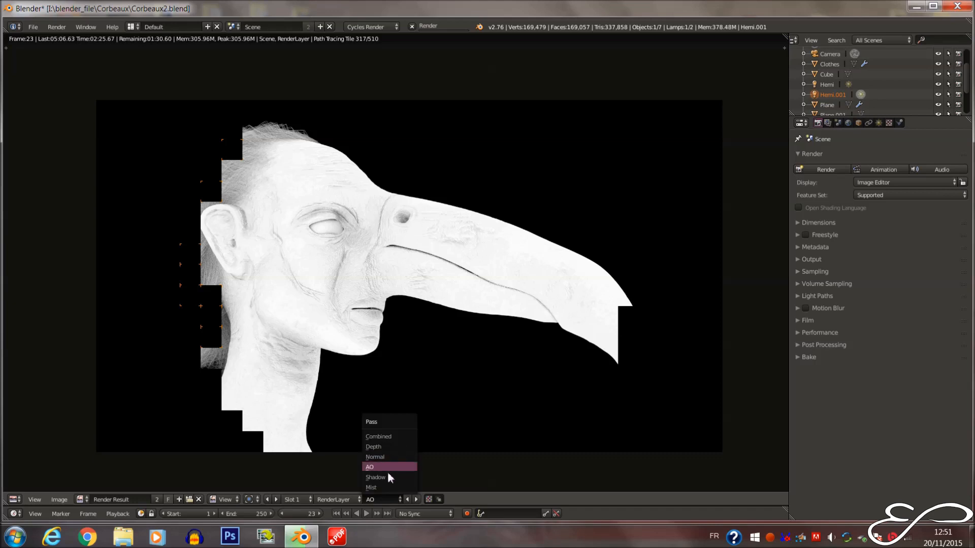
click(376, 477)
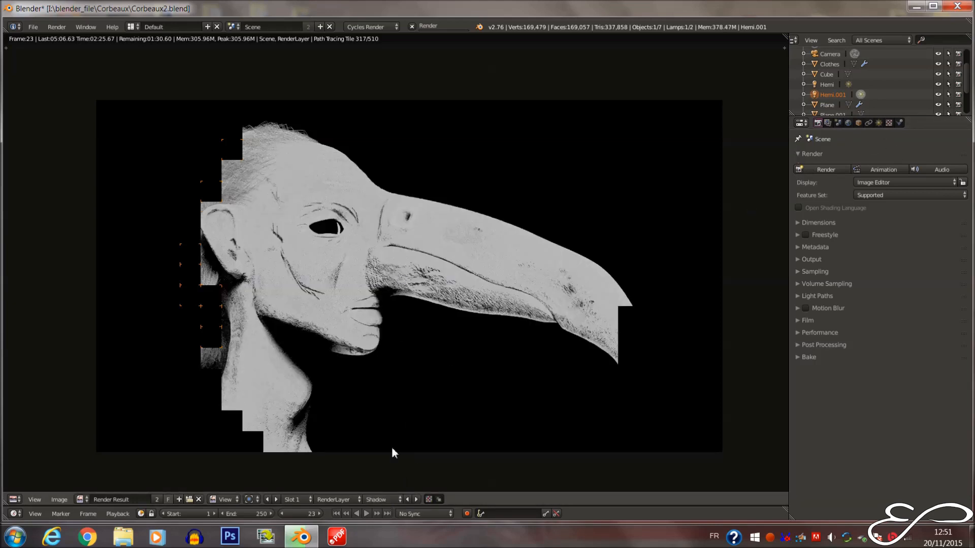
click(388, 499)
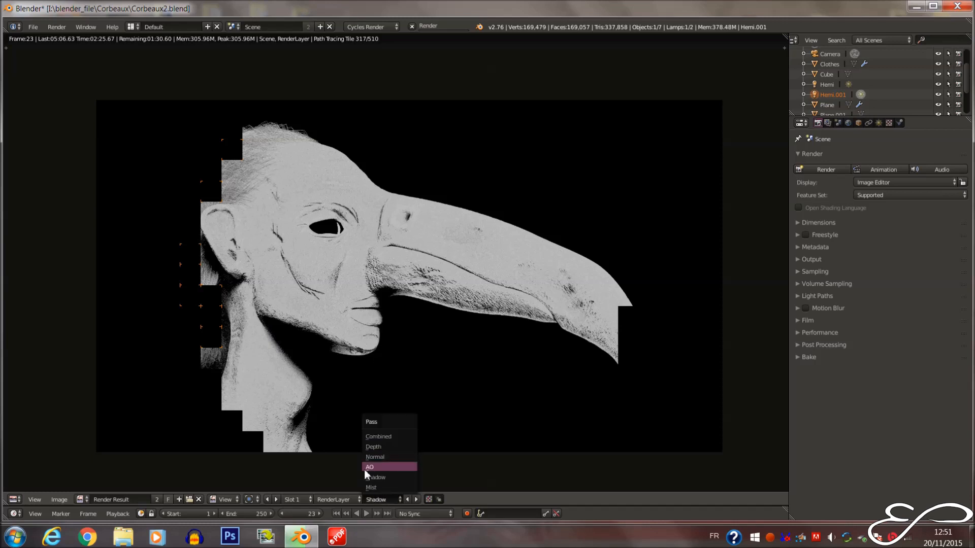
click(391, 436)
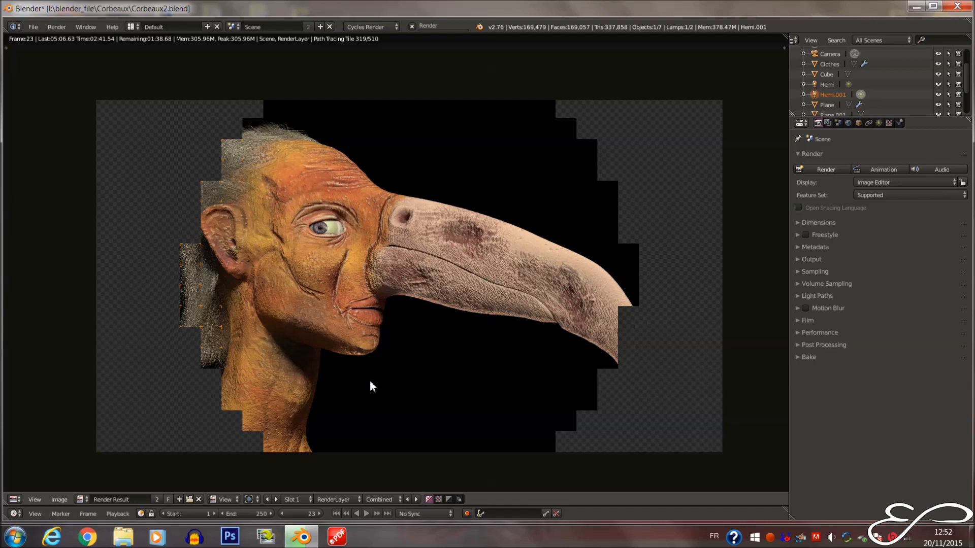
Examine the face, neck and beak in the partly rendered Combined pass at different magnifications
scroll(420, 343, down, 3)
scroll(407, 311, up, 2)
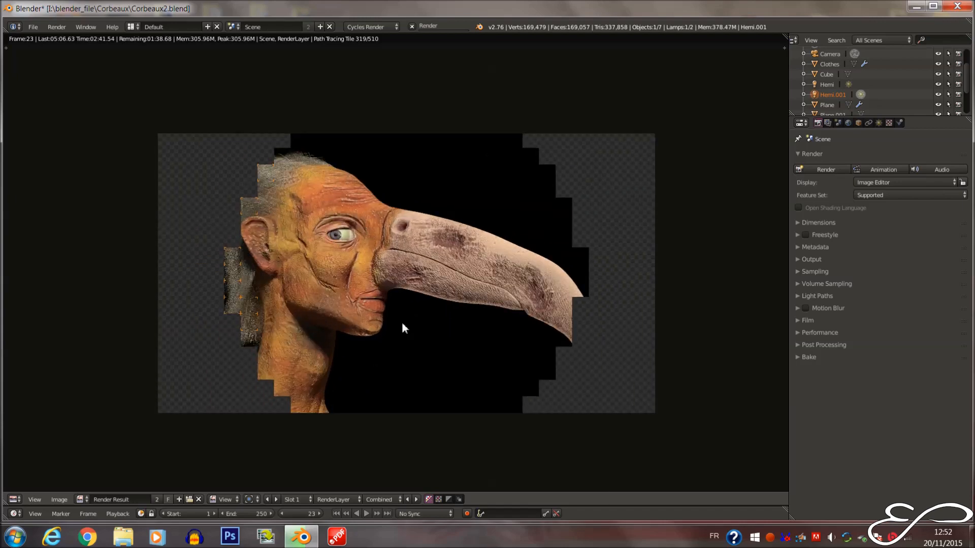
scroll(353, 290, up, 1)
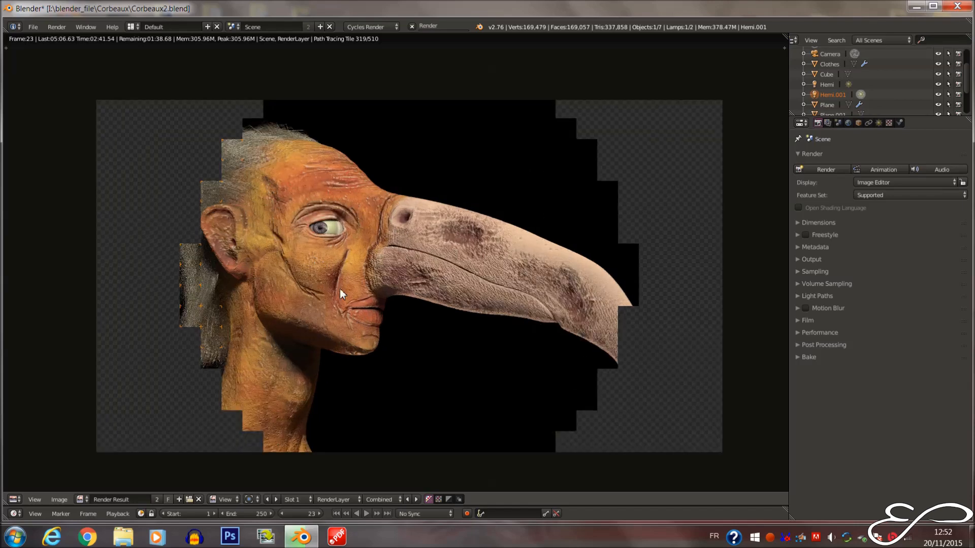
scroll(337, 288, up, 1)
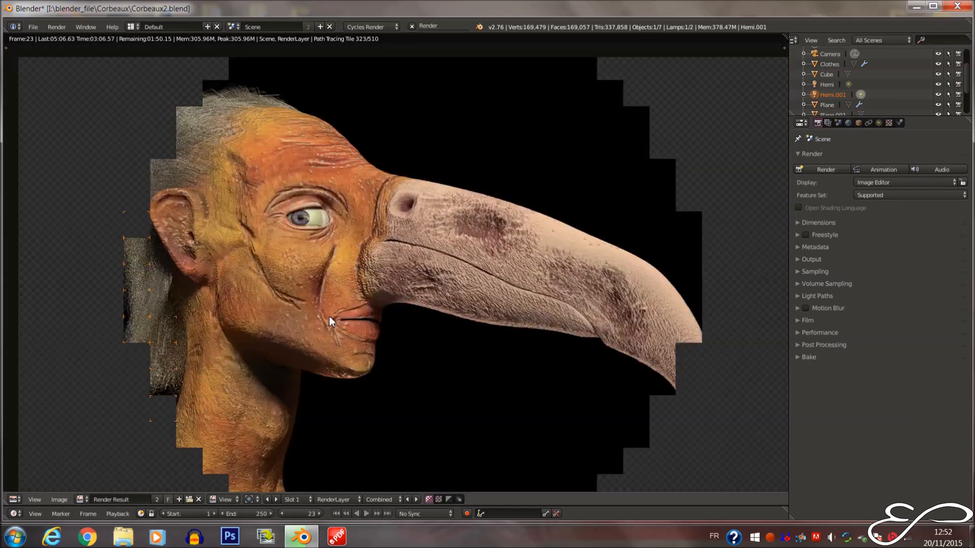
scroll(330, 319, down, 2)
scroll(342, 285, up, 2)
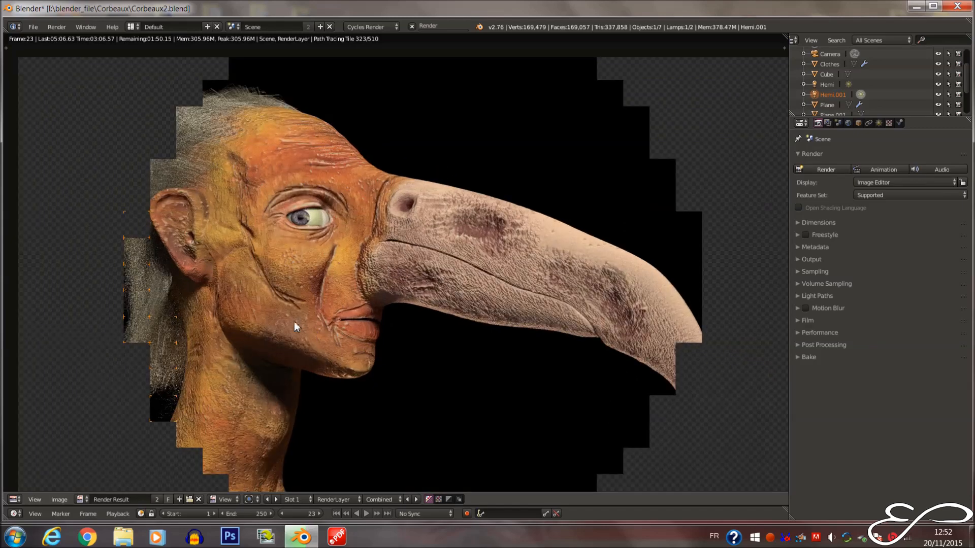
scroll(289, 331, down, 2)
scroll(306, 307, up, 1)
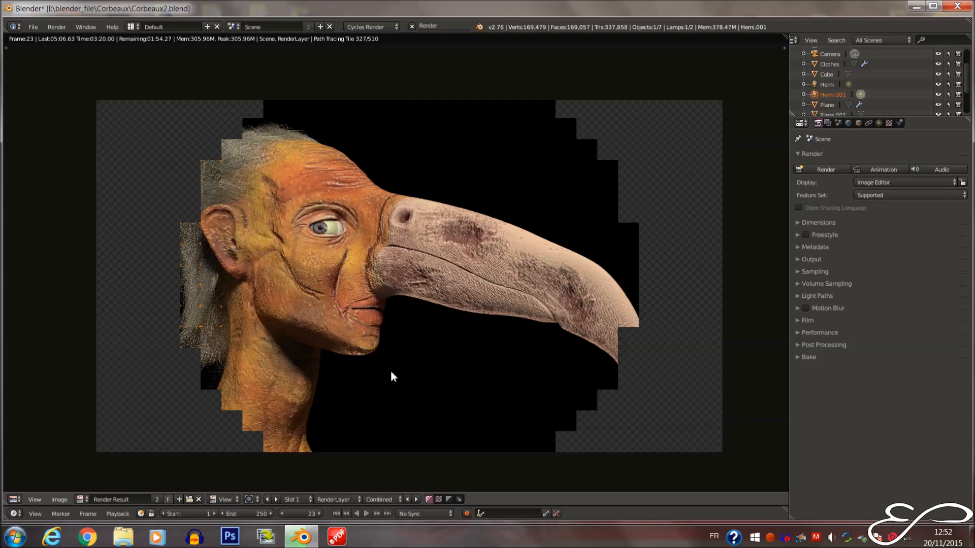
scroll(348, 376, down, 1)
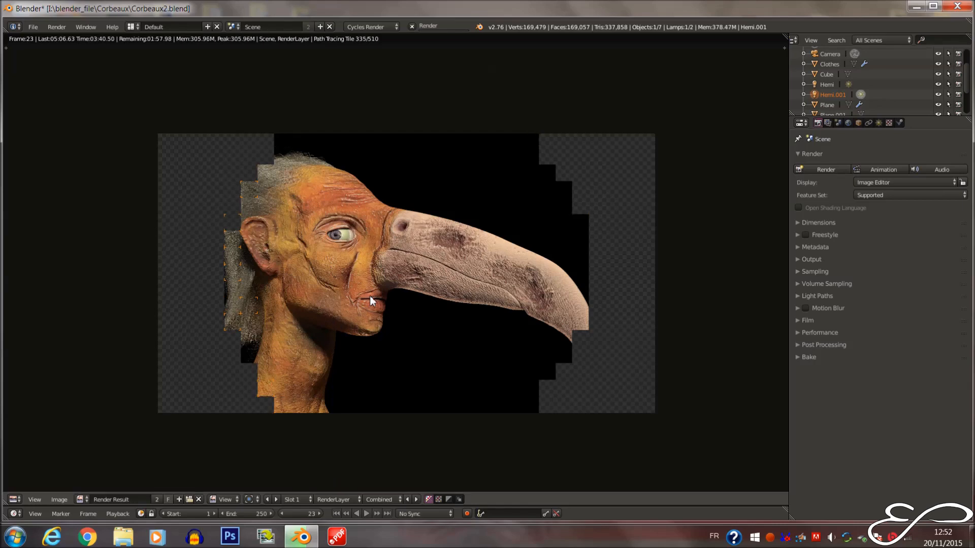
scroll(366, 301, up, 2)
scroll(364, 309, down, 1)
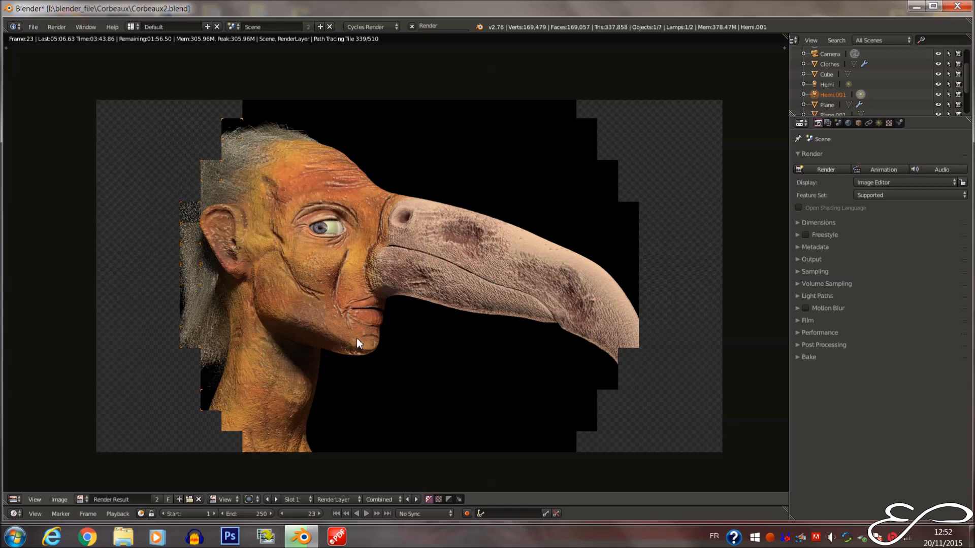
click(817, 221)
click(818, 222)
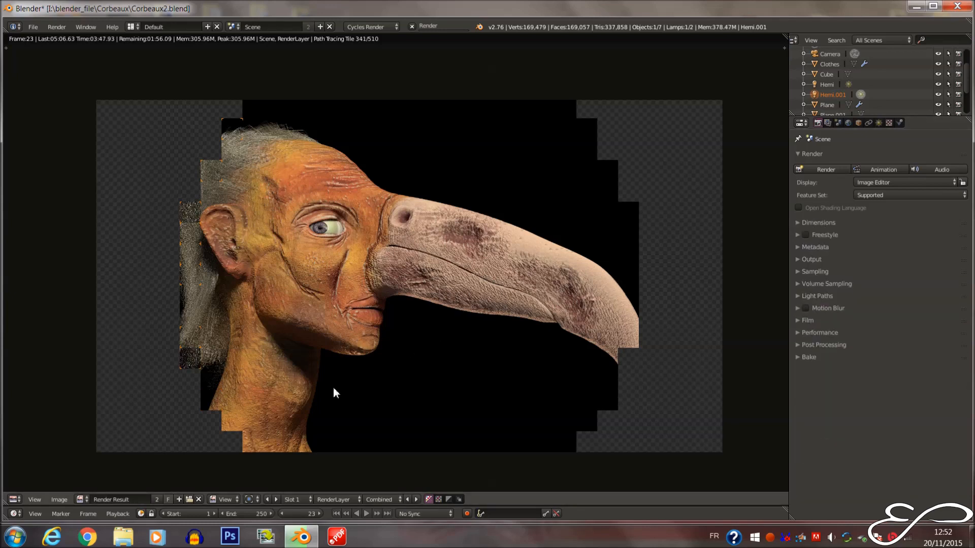
scroll(335, 391, down, 1)
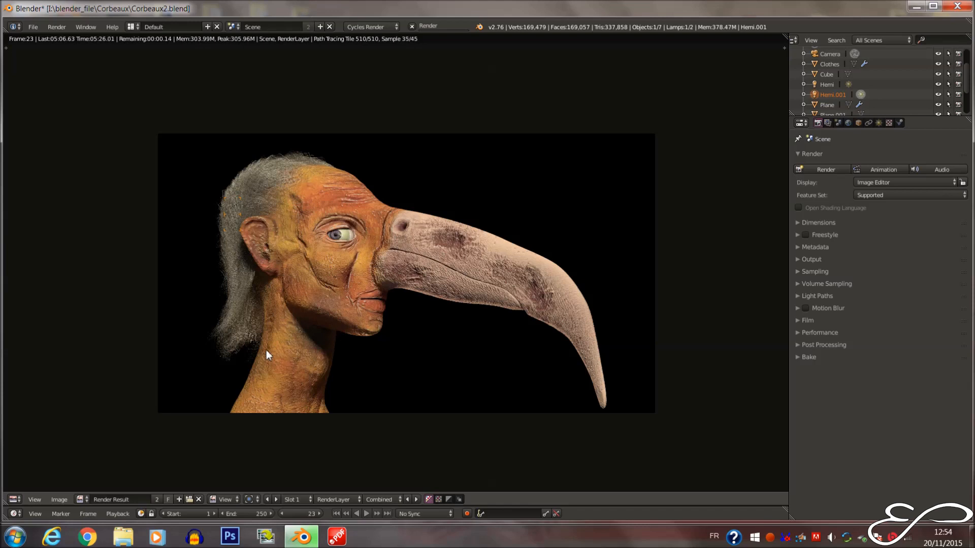
Examine the hair, neck and full beak of the nearly finished render up close and as a whole
scroll(268, 358, up, 1)
scroll(126, 391, down, 3)
scroll(154, 362, up, 2)
scroll(137, 380, up, 1)
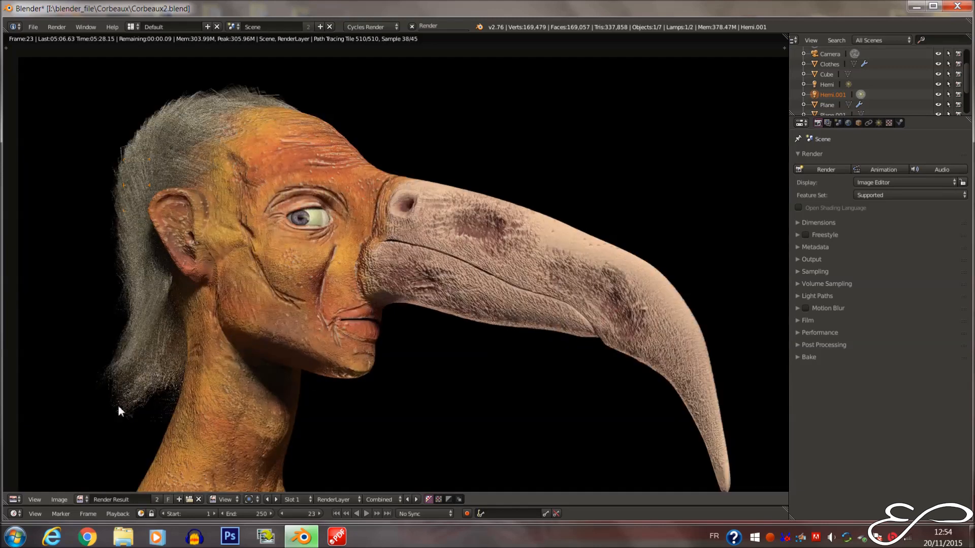
scroll(106, 422, down, 1)
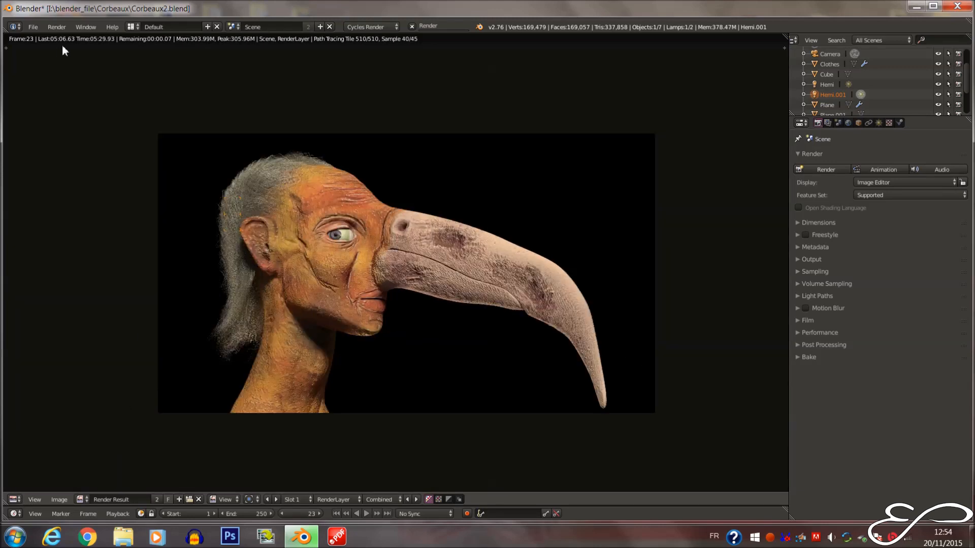
scroll(249, 330, up, 1)
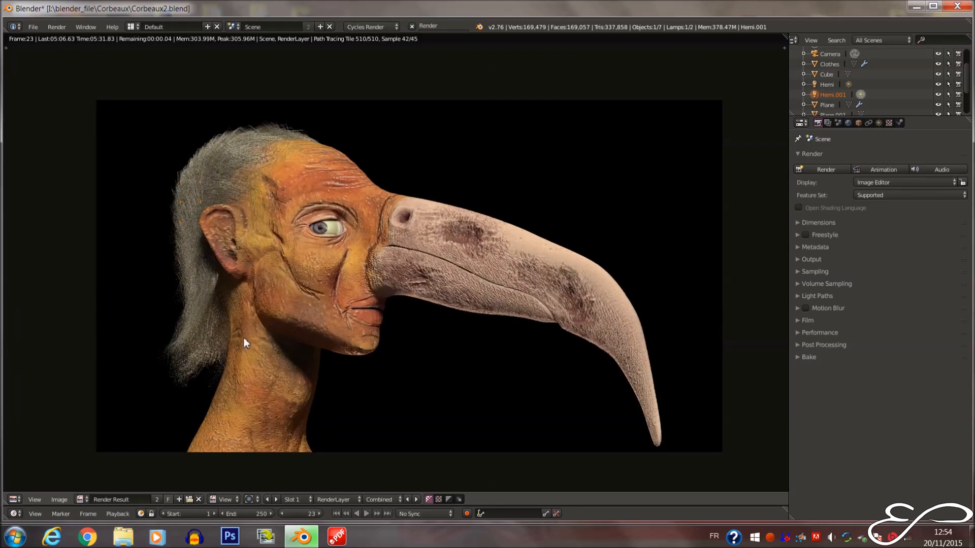
middle_drag(227, 283, 205, 270)
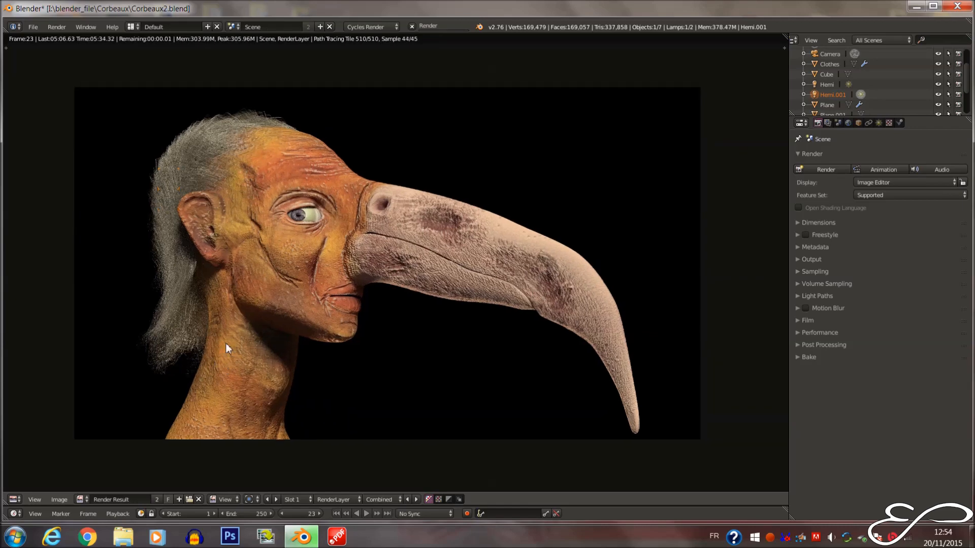
Switch the render view to the Node Editor and move the Composite and Viewer nodes together closer to the Render Layers node
click(15, 499)
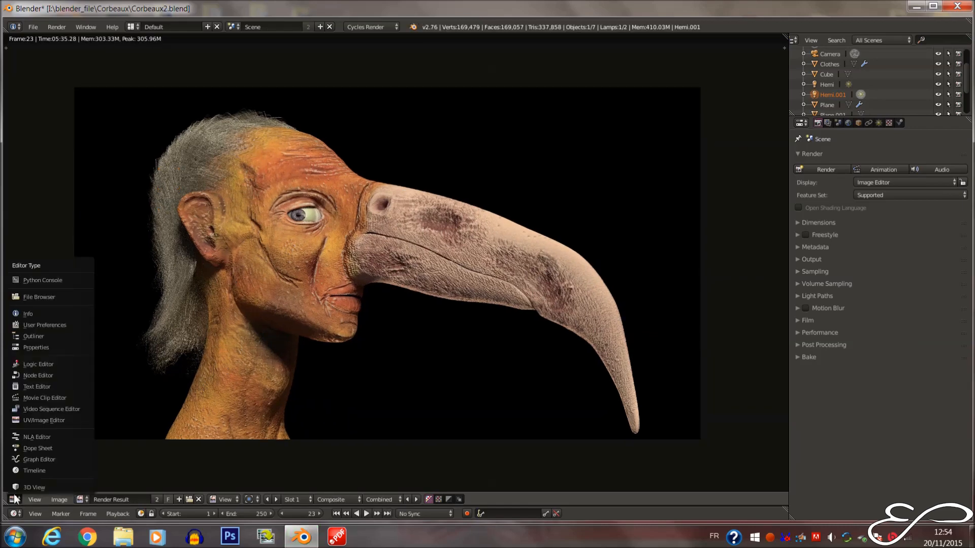
click(58, 375)
scroll(249, 318, down, 3)
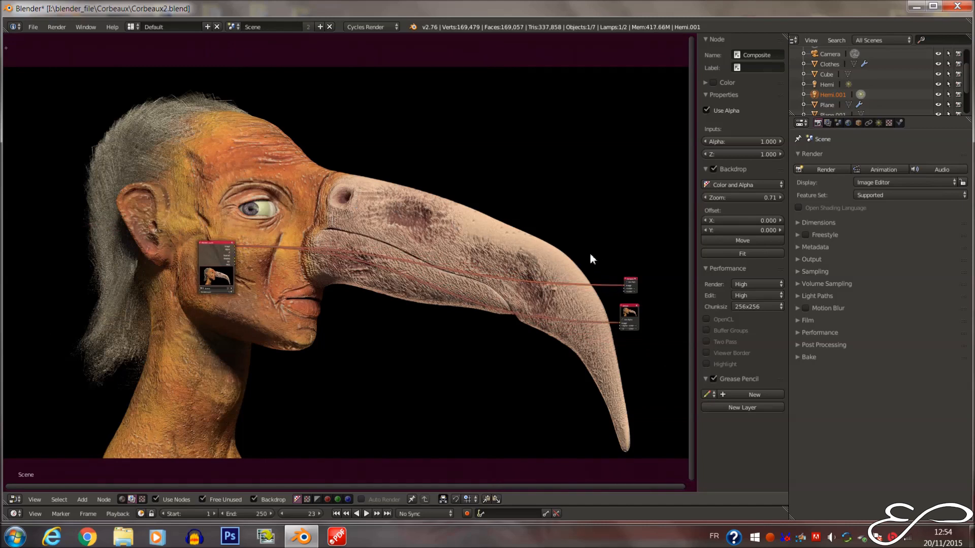
key(b)
drag(572, 261, 663, 357)
key(g)
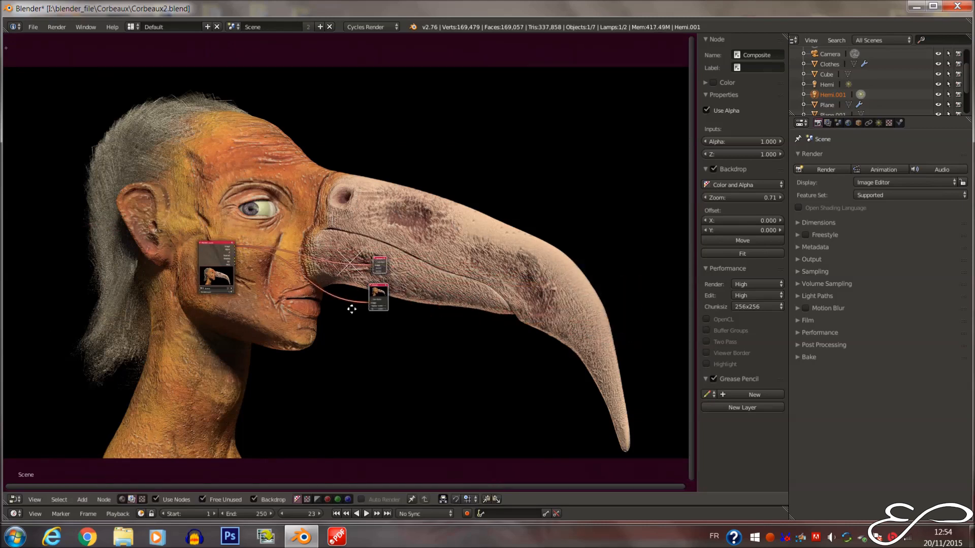
middle_drag(351, 309, 487, 338)
scroll(401, 345, up, 9)
middle_drag(350, 240, 233, 229)
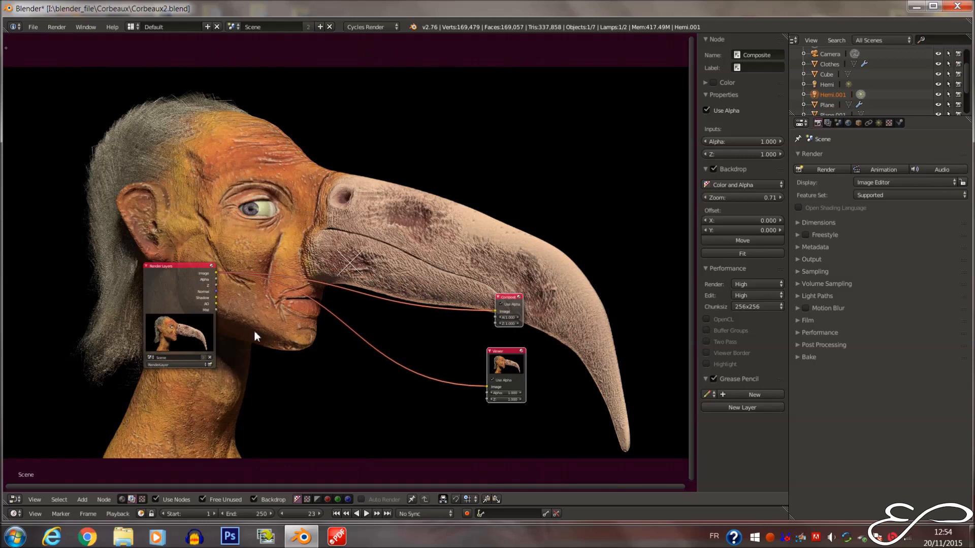
Insert a Mix node on the link from Render Layers to the Viewer and move the Render Layers node farther away from it
middle_drag(254, 335, 318, 313)
key(shift+a)
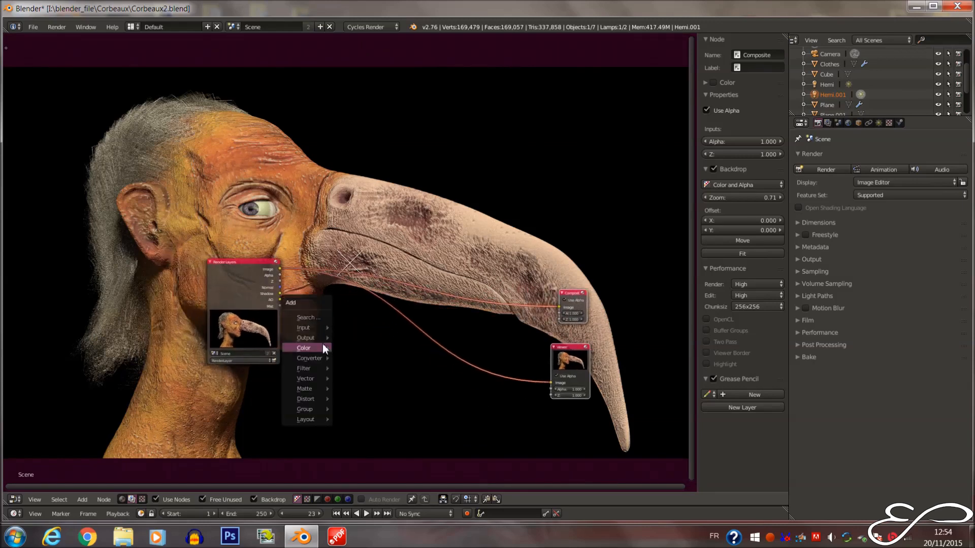
click(345, 348)
click(382, 295)
scroll(298, 307, up, 5)
drag(211, 299, 156, 266)
scroll(320, 332, down, 1)
key(shift+a)
mouse_move(325, 341)
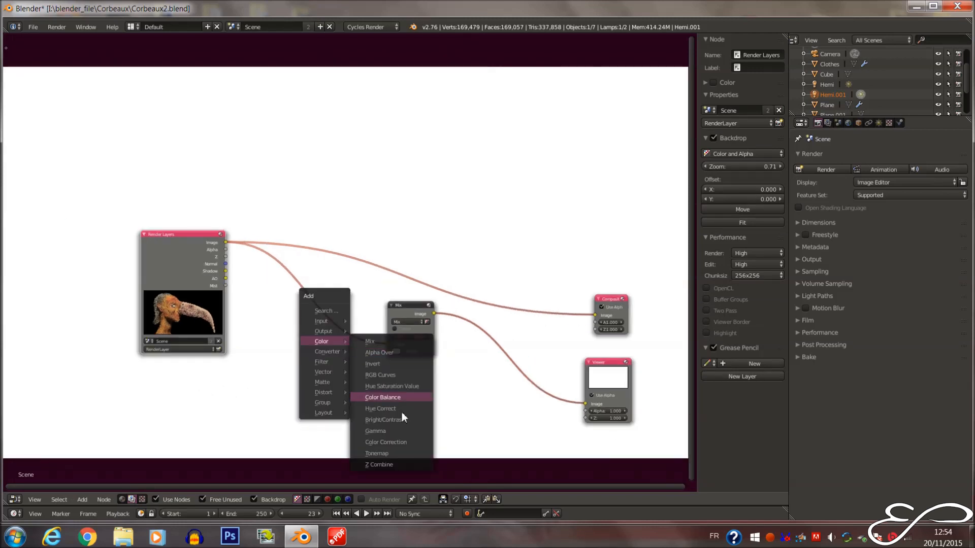
mouse_move(340, 321)
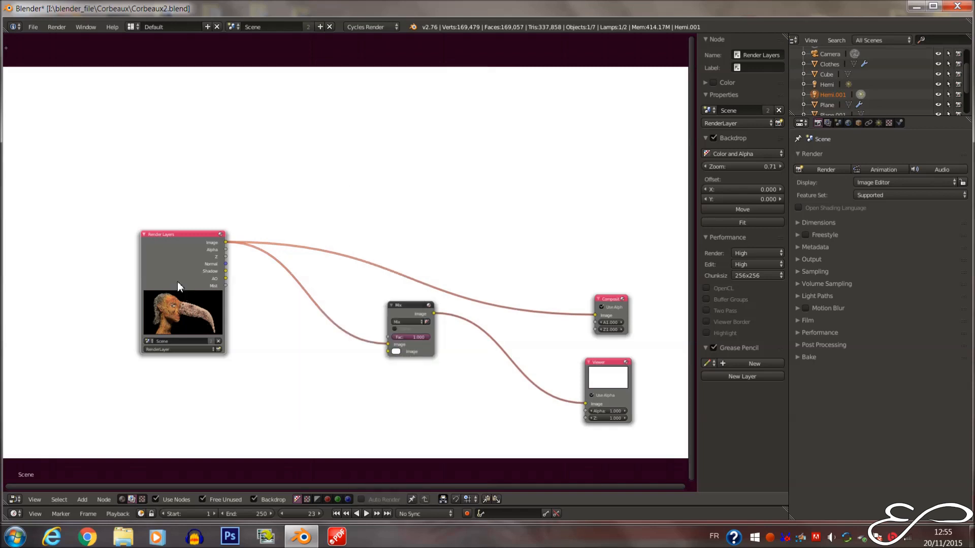
Move the Render Layers and Composite nodes farther out and connect the Mix node's Image output to the Composite node
drag(178, 281, 132, 265)
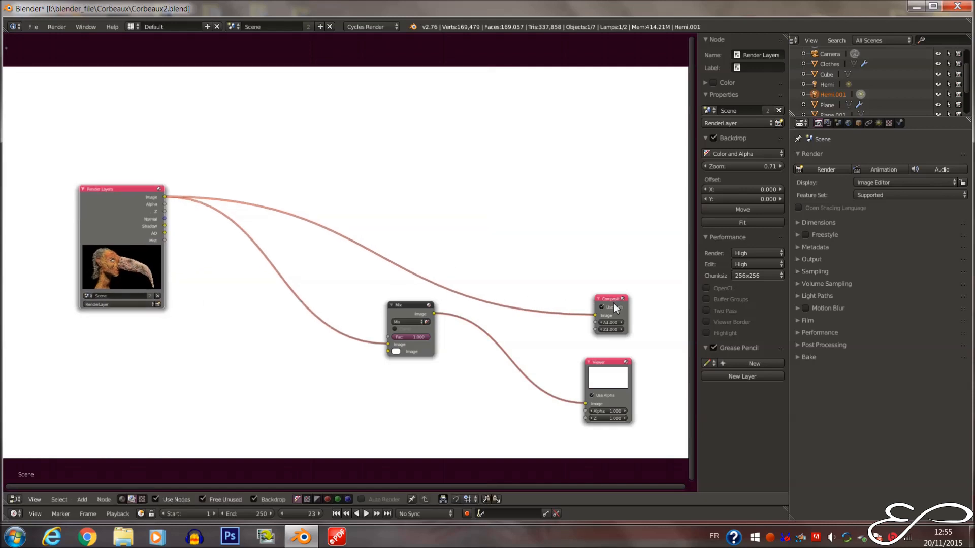
drag(615, 300, 651, 213)
drag(435, 314, 630, 228)
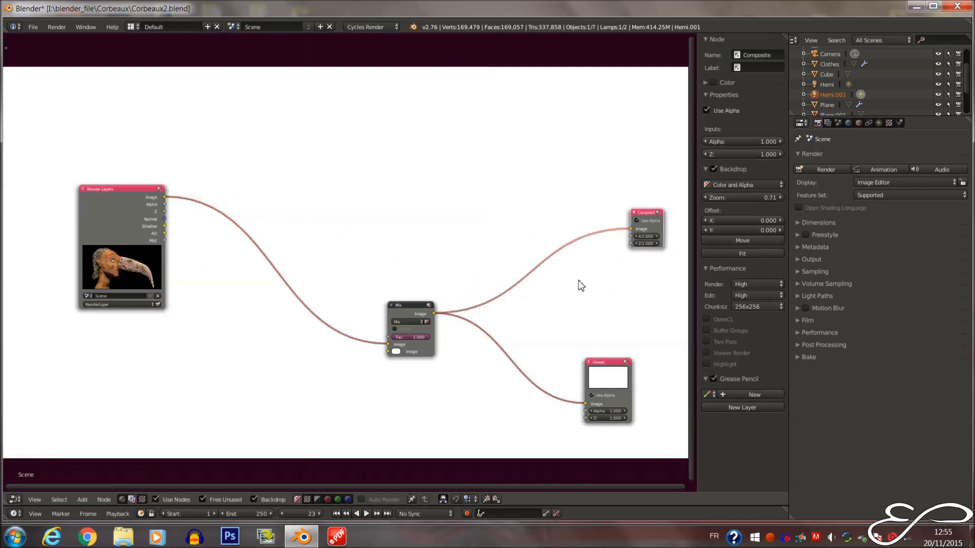
Line up the Composite node above the Viewer beyond the Mix node, and reposition the Render Layers and Mix nodes
middle_drag(577, 283, 519, 260)
drag(569, 338, 646, 253)
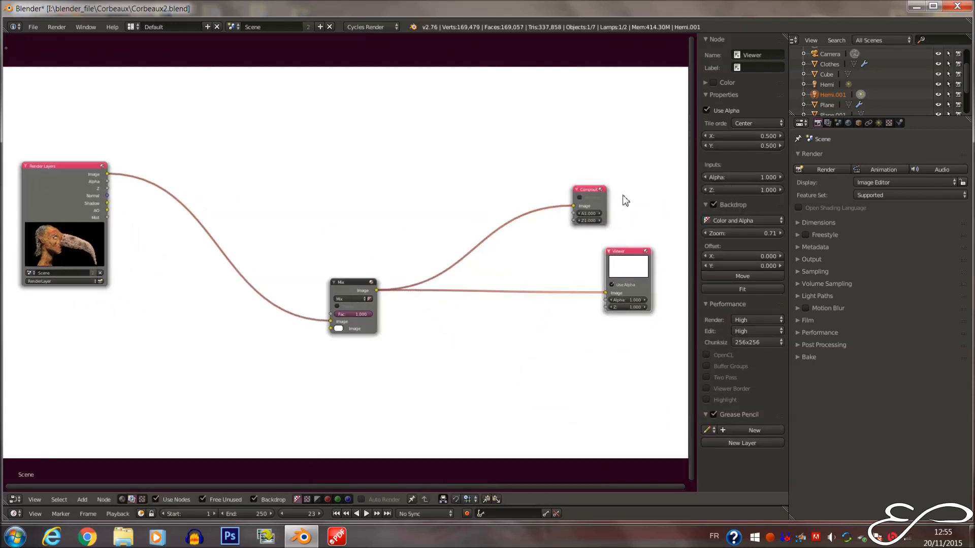
drag(595, 192, 639, 205)
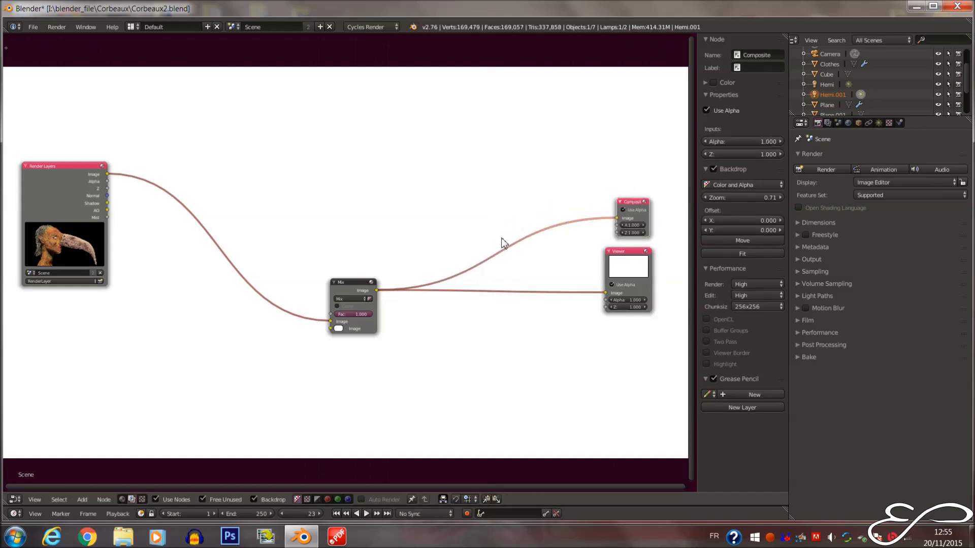
middle_drag(180, 243, 246, 259)
drag(130, 235, 120, 298)
drag(421, 297, 429, 275)
scroll(428, 254, up, 1)
click(434, 293)
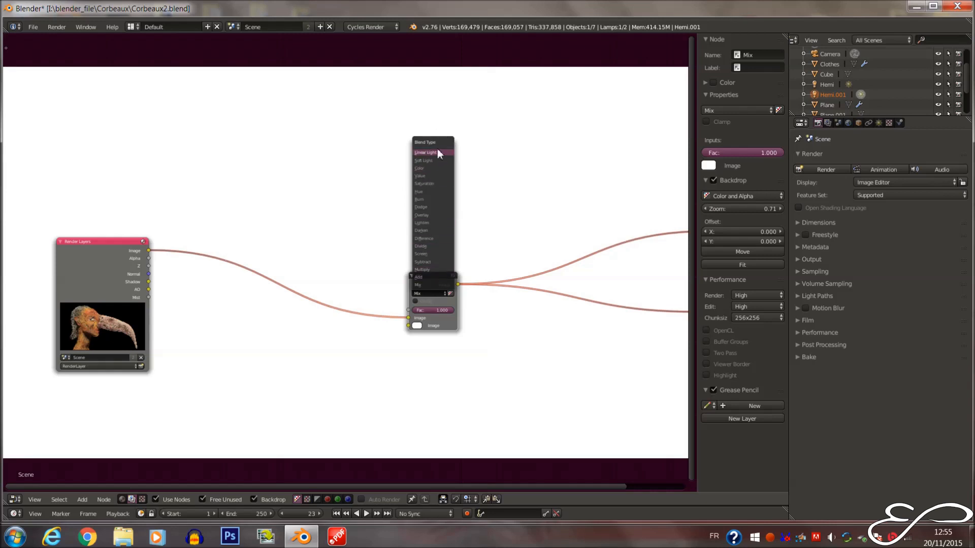
Preview the Render Layers passes one after another through the Viewer node, ending on the AO pass
ctrl+shift+click(135, 273)
ctrl+shift+click(133, 274)
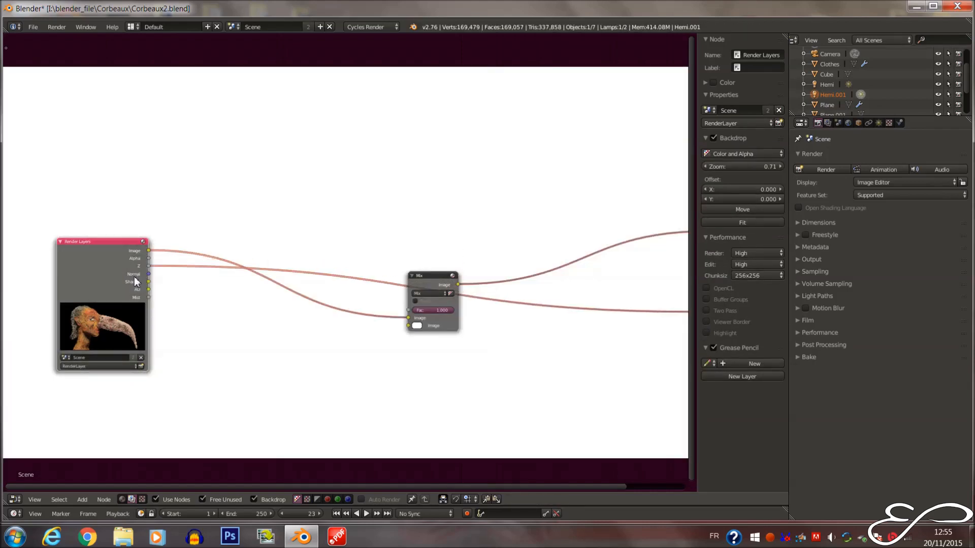
ctrl+shift+click(132, 274)
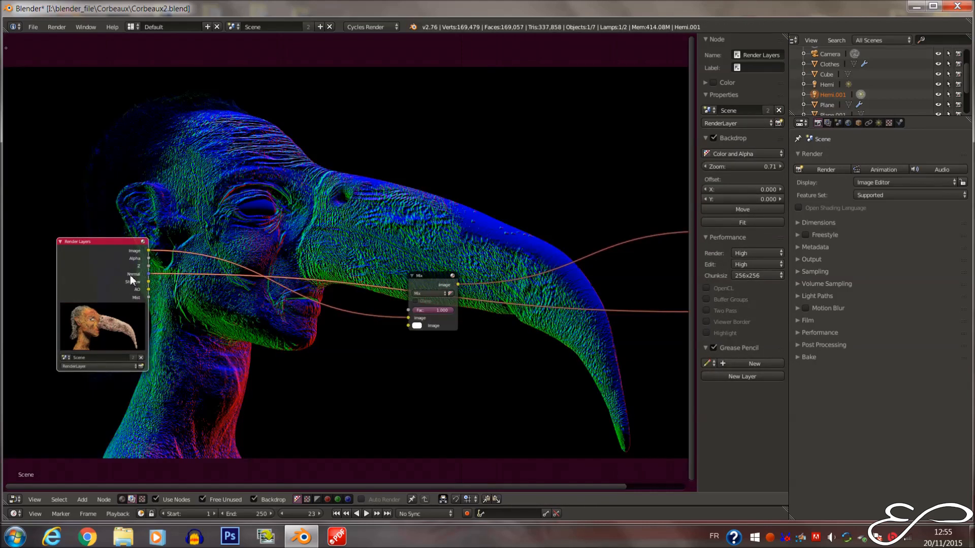
ctrl+shift+click(129, 276)
ctrl+shift+click(130, 275)
ctrl+shift+click(130, 275)
ctrl+shift+click(130, 275)
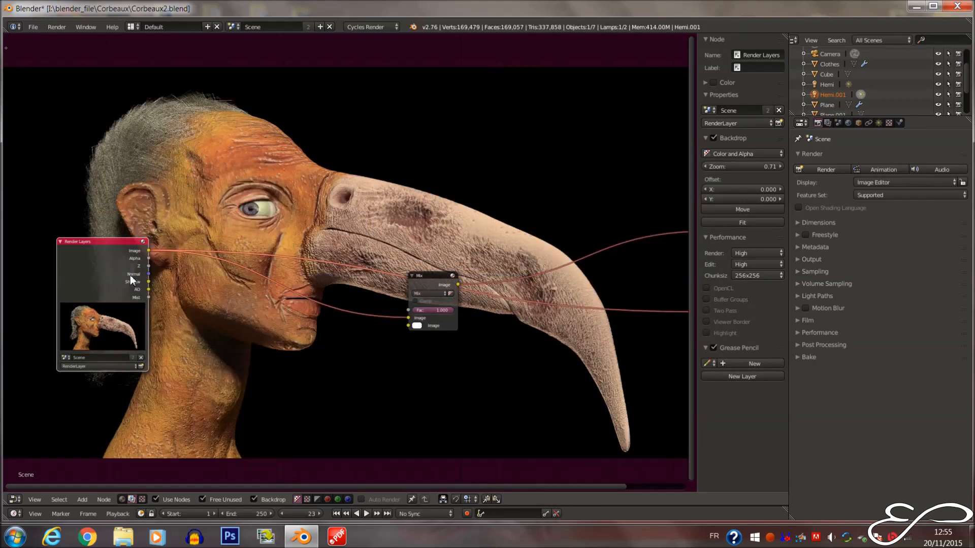
ctrl+shift+click(130, 275)
ctrl+shift+click(131, 275)
ctrl+shift+click(132, 274)
ctrl+shift+click(132, 274)
ctrl+shift+click(133, 274)
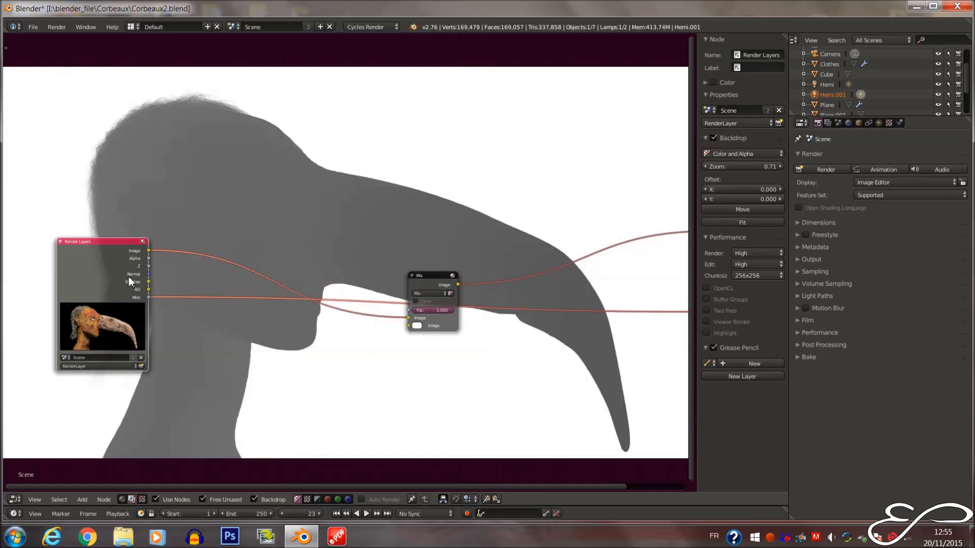
ctrl+shift+click(129, 276)
ctrl+shift+click(129, 276)
ctrl+shift+click(129, 275)
ctrl+shift+click(129, 275)
ctrl+shift+click(132, 273)
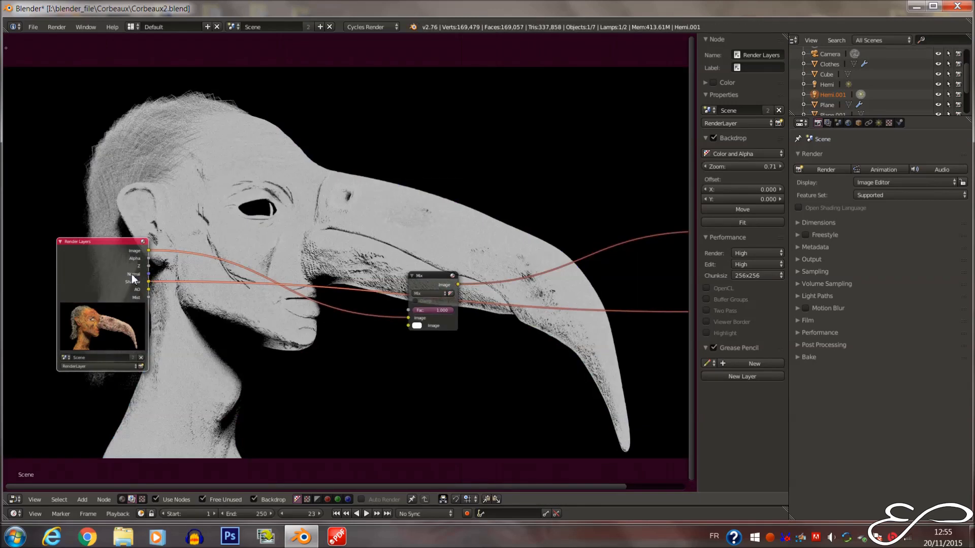
ctrl+shift+click(132, 275)
Reroute the AO link from the Viewer to the Mix node's second Image input and connect the Mix output to the Viewer
middle_drag(685, 311, 558, 287)
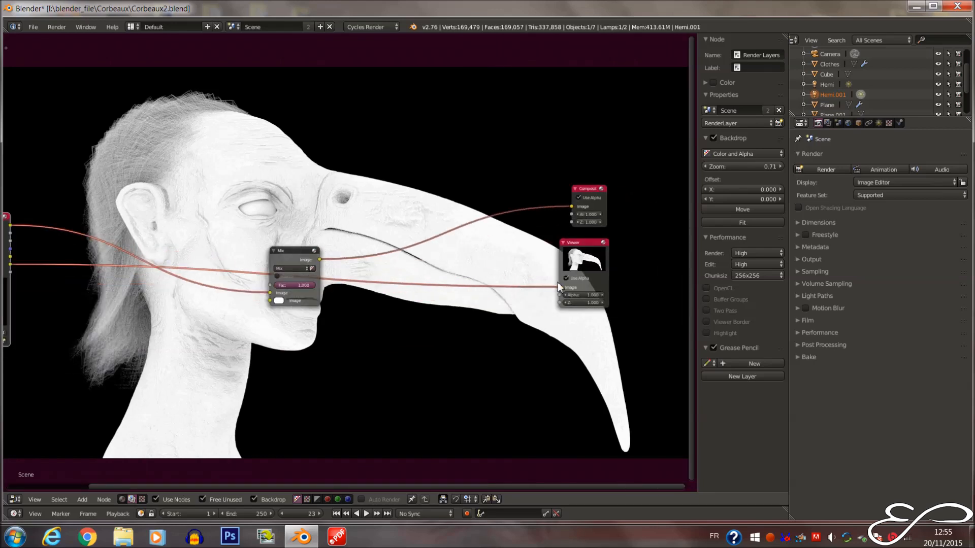
drag(559, 286, 270, 300)
drag(320, 260, 559, 287)
Move the Composite and Viewer nodes together closer to the Mix node
click(599, 200)
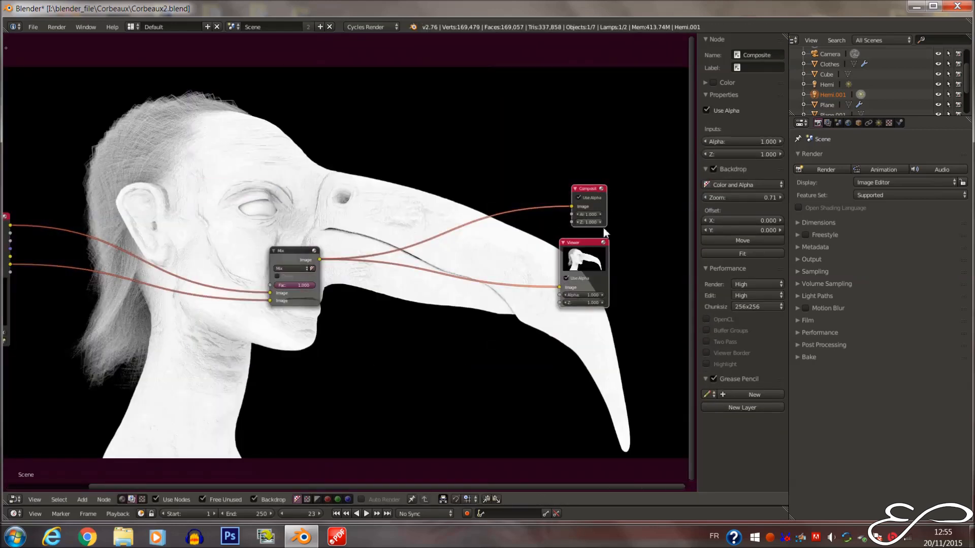
key(g)
click(501, 252)
middle_drag(364, 267, 462, 268)
scroll(417, 269, up, 4)
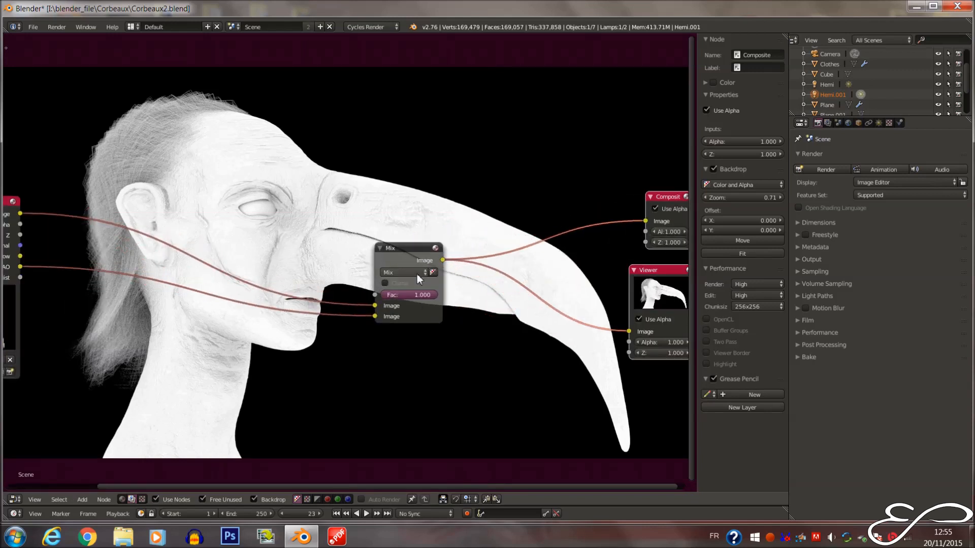
scroll(490, 273, down, 3)
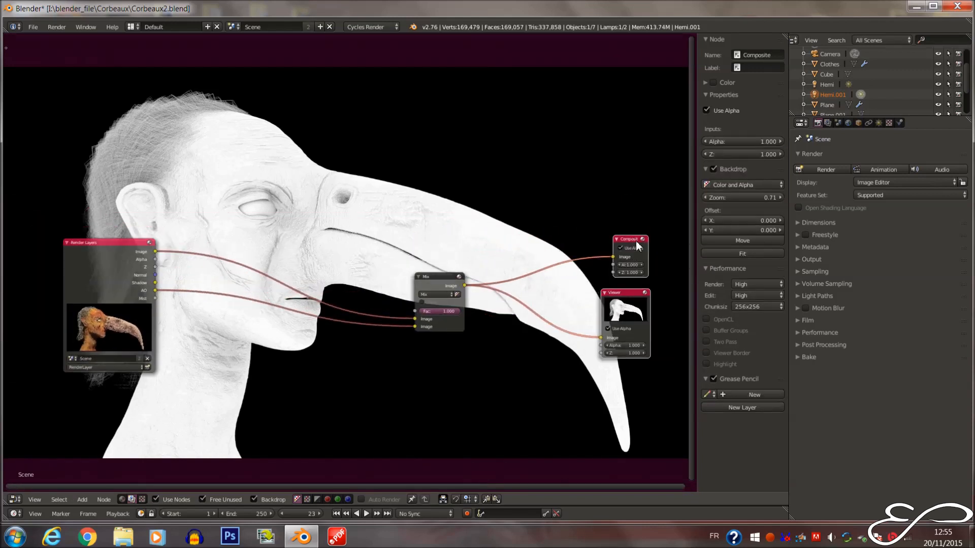
key(g)
click(553, 296)
Try the Add blend mode on the Mix node with a factor of 0.536
middle_drag(431, 293, 469, 308)
click(469, 309)
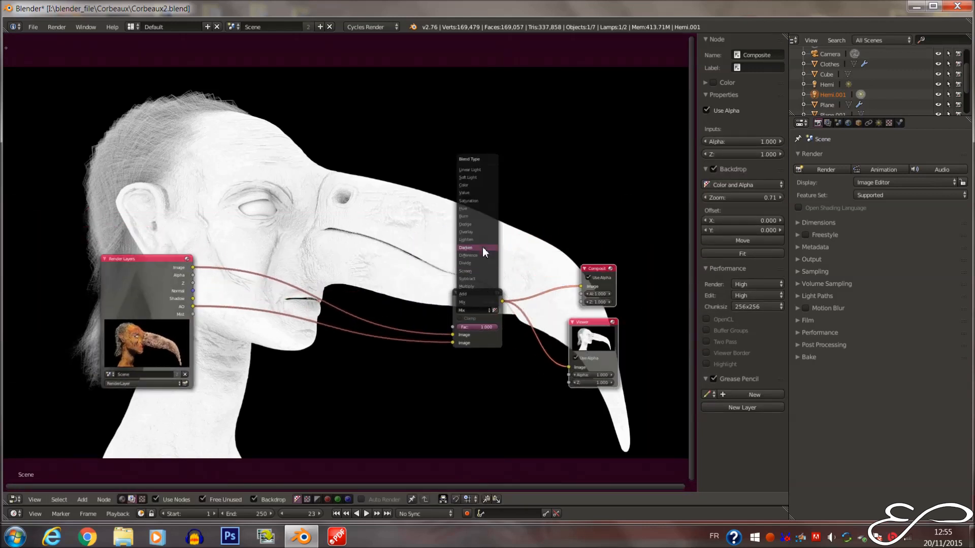
click(472, 294)
scroll(472, 300, up, 2)
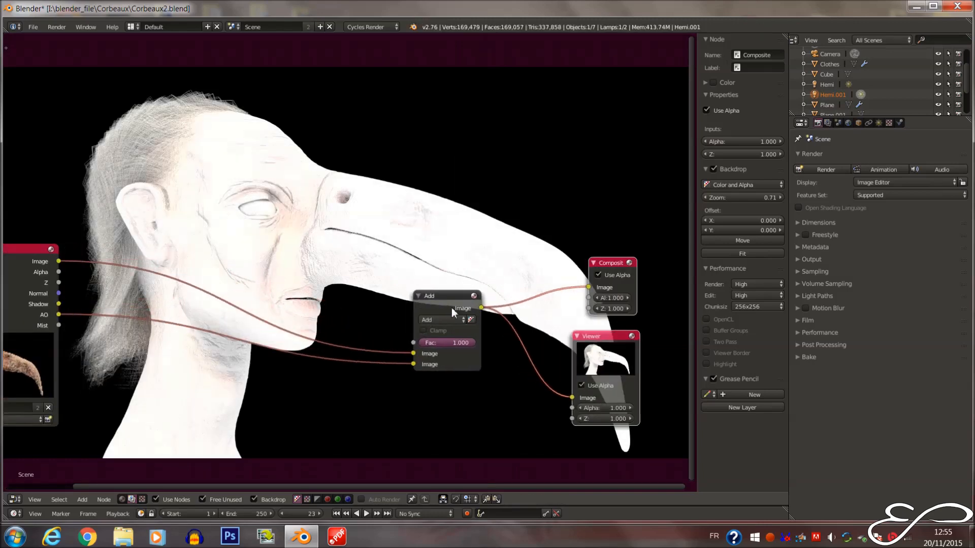
middle_drag(440, 341, 459, 323)
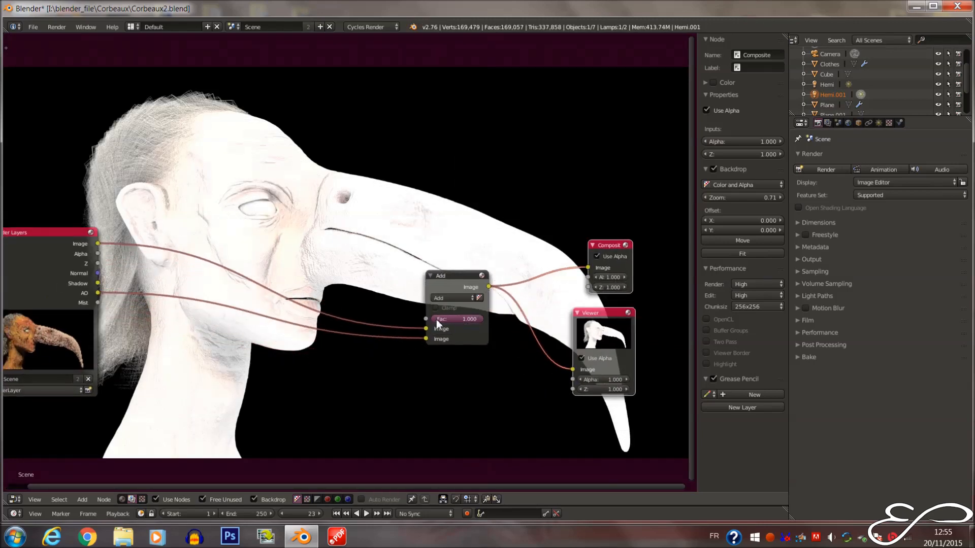
mouse_move(474, 324)
mouse_down()
mouse_move(439, 323)
mouse_move(478, 321)
mouse_move(451, 322)
mouse_move(462, 321)
mouse_up()
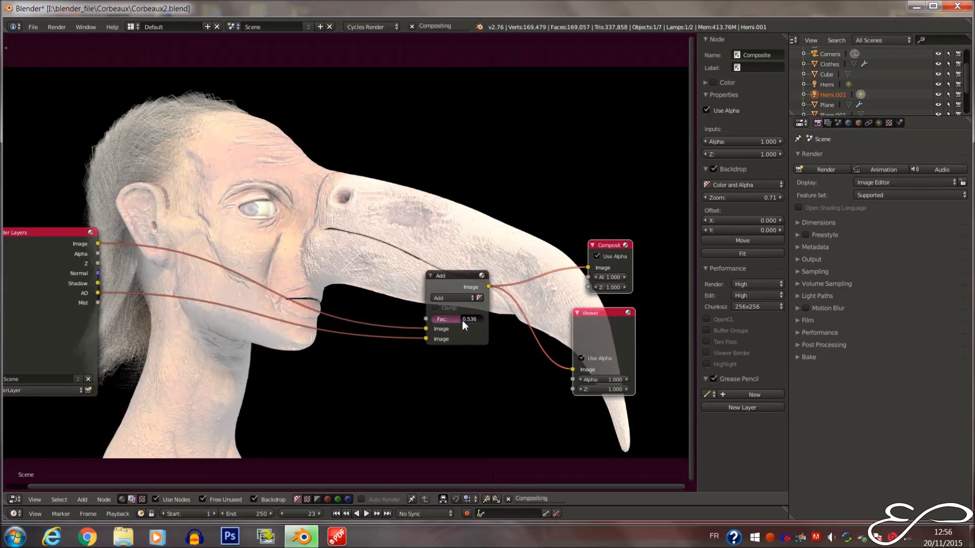
middle_drag(394, 319, 400, 284)
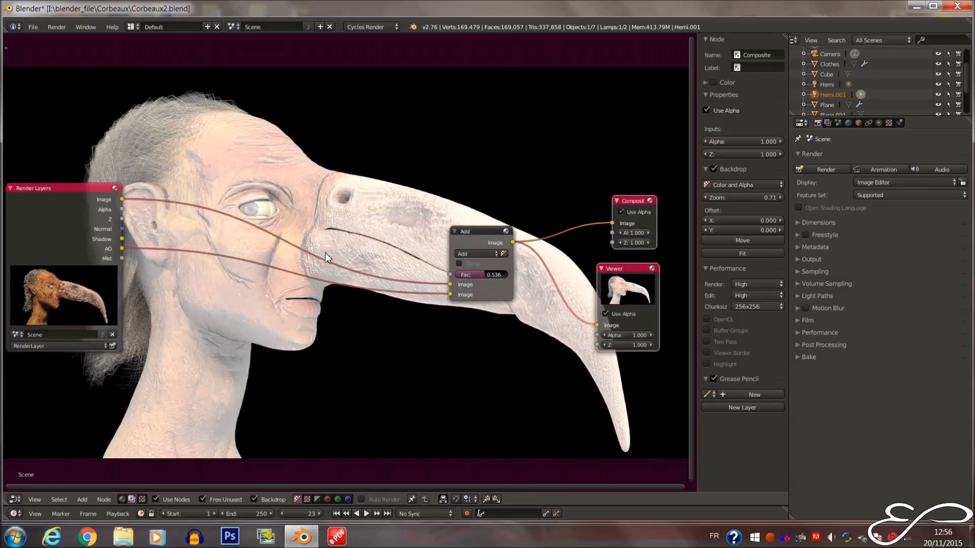
middle_drag(343, 264, 350, 297)
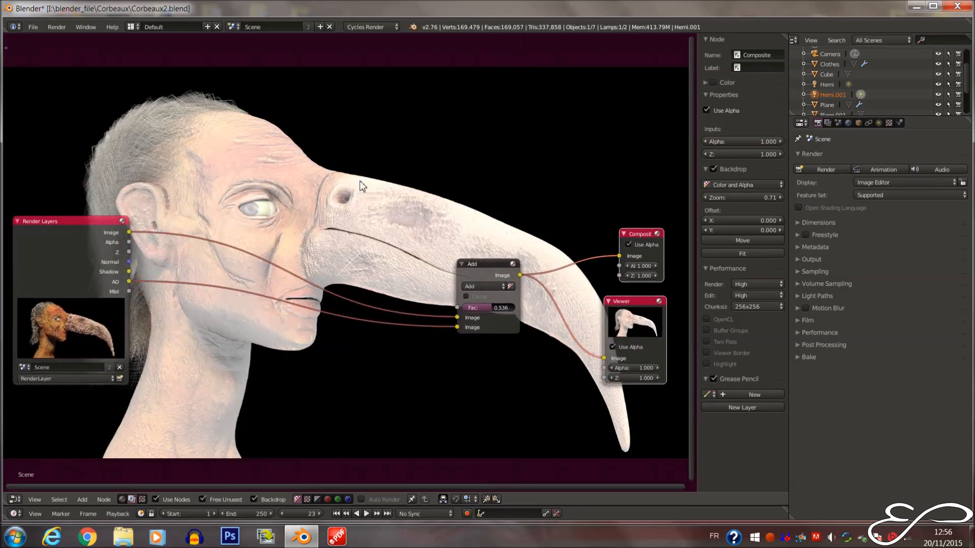
Switch the node's blend mode back to Mix and try factors of 0.836 and 0.764
click(483, 288)
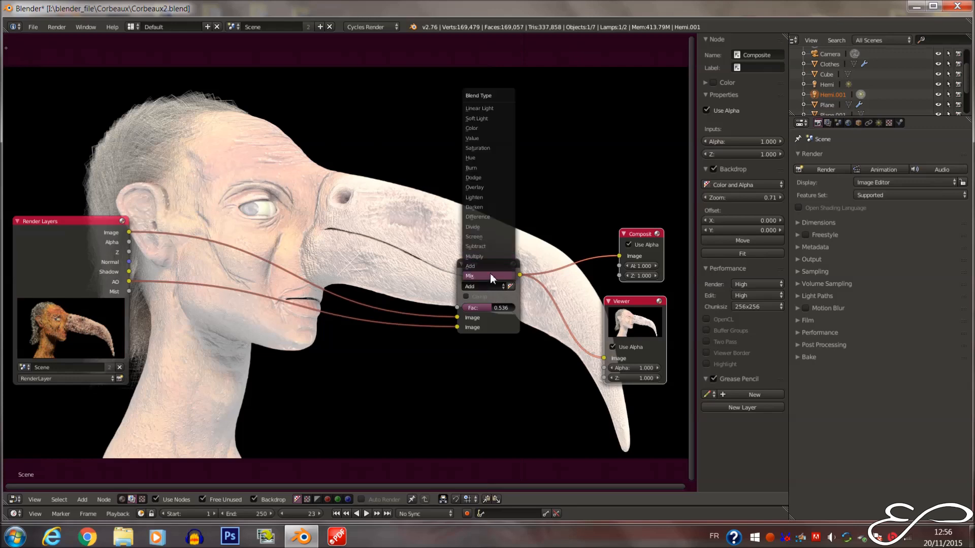
click(490, 274)
mouse_move(491, 309)
mouse_down()
mouse_move(509, 310)
mouse_move(503, 297)
mouse_up()
middle_drag(428, 279, 384, 345)
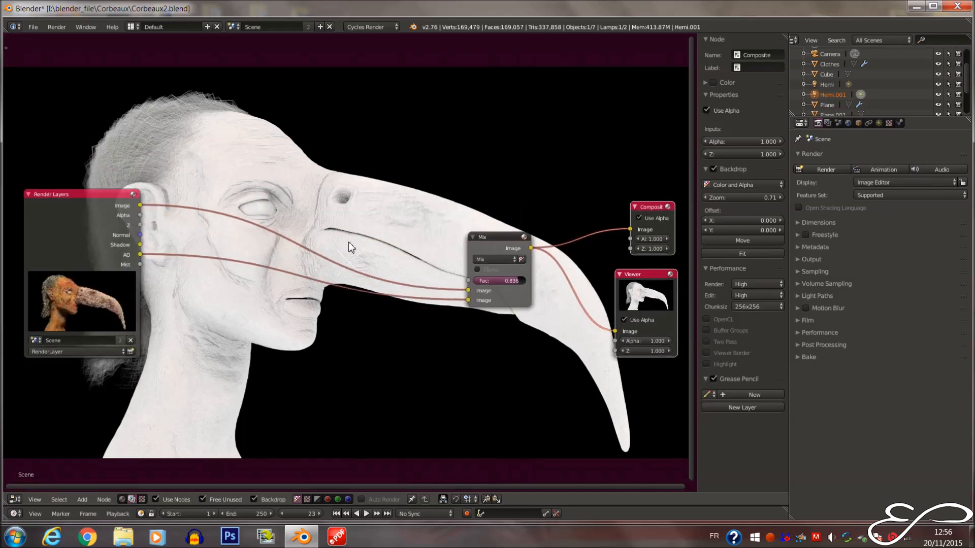
drag(514, 281, 510, 280)
middle_drag(506, 304, 484, 335)
Move the Render Layers node closer to the Mix node and set the blend mode to Multiply
drag(76, 270, 123, 282)
middle_drag(276, 289, 251, 302)
click(449, 299)
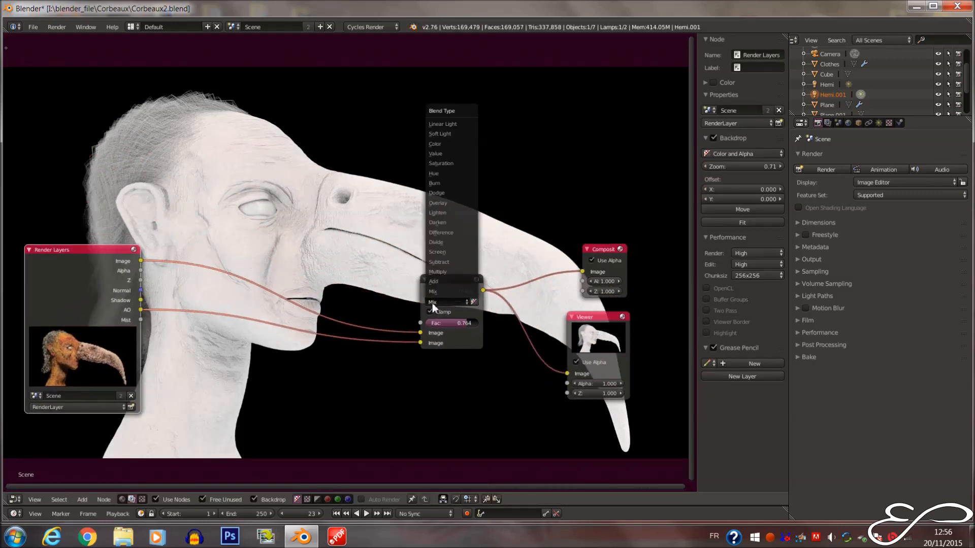
click(432, 303)
click(440, 300)
click(451, 272)
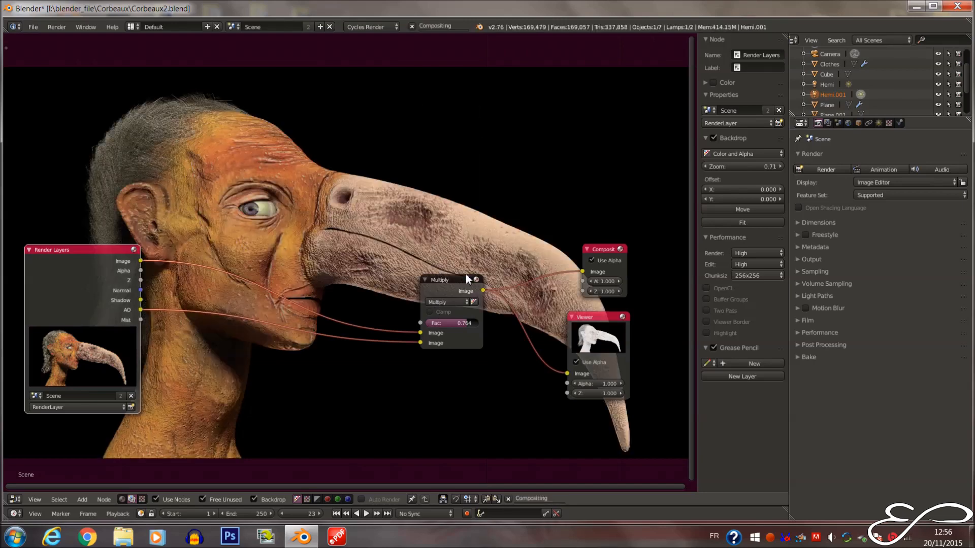
Lower the Multiply node's factor for comparison and raise it to 1.000
drag(472, 323, 391, 333)
middle_drag(468, 316, 440, 315)
drag(403, 320, 479, 306)
middle_drag(459, 323, 415, 324)
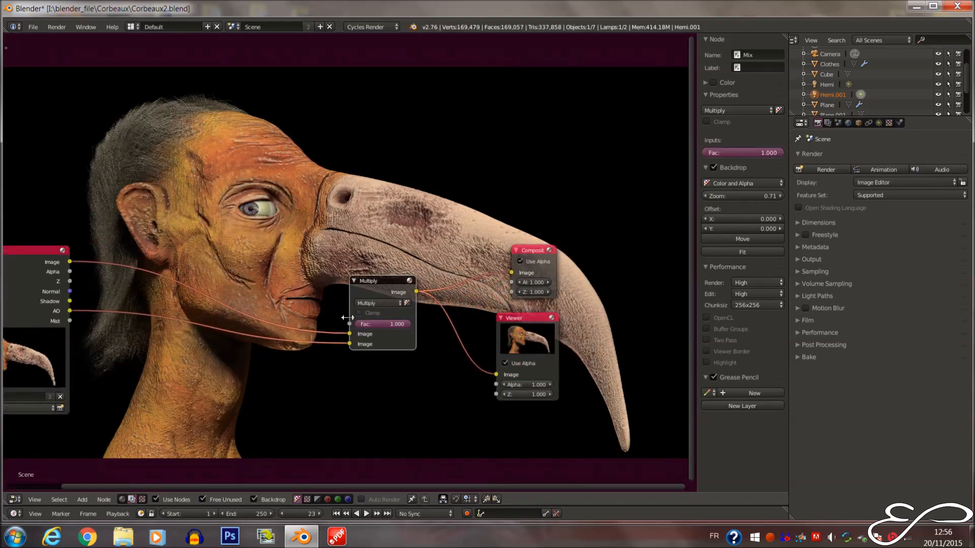
Compare the image without and with the AO multiplication by setting the factor to 0.000 and back to 1.000
middle_drag(191, 336, 222, 337)
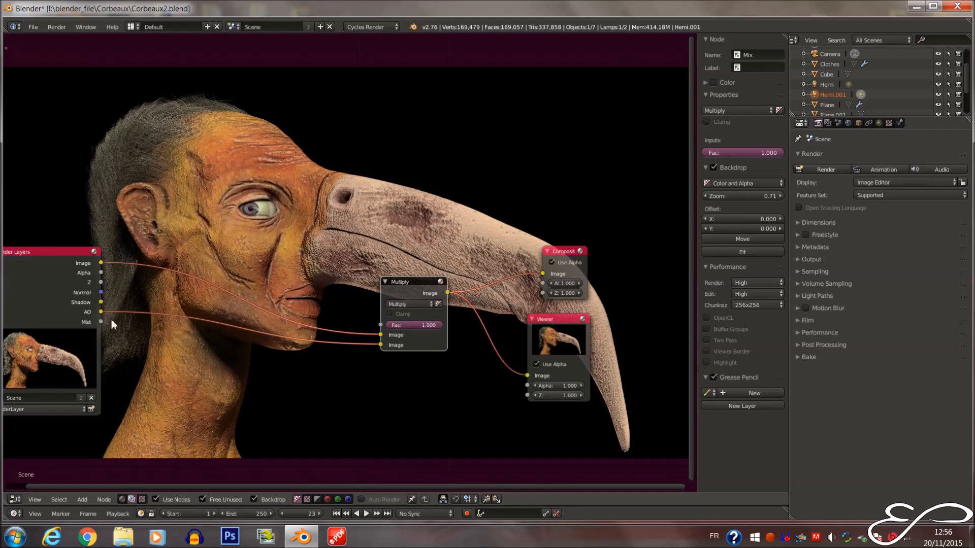
drag(387, 327, 331, 327)
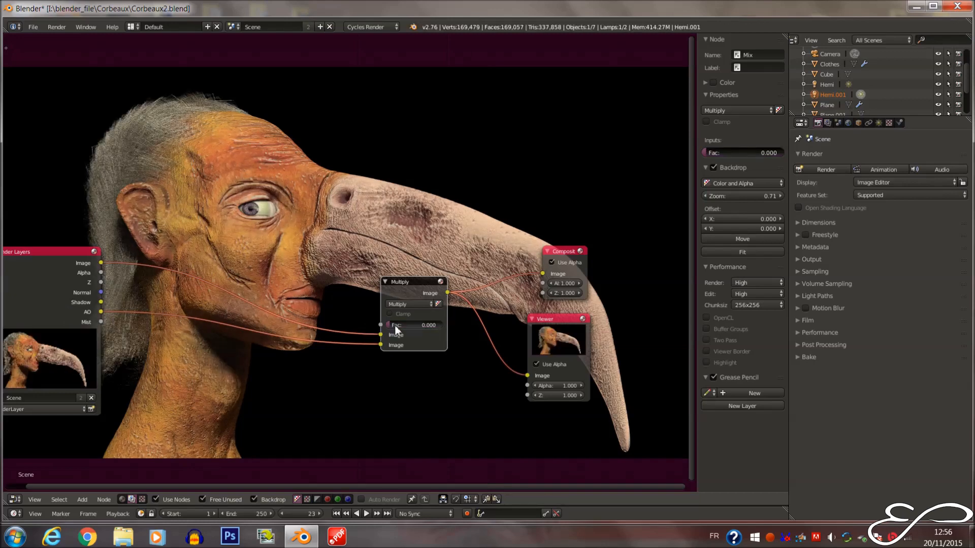
middle_drag(264, 289, 238, 298)
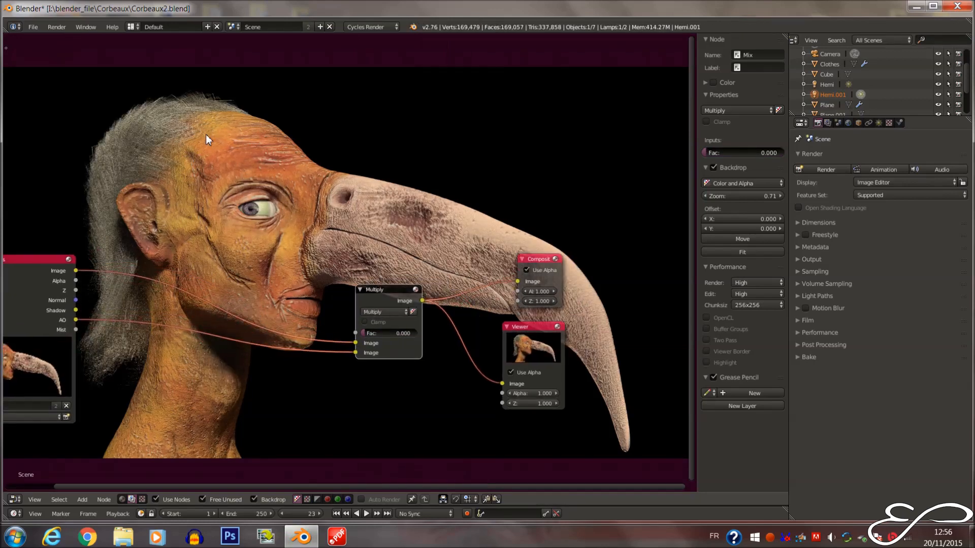
drag(367, 334, 433, 330)
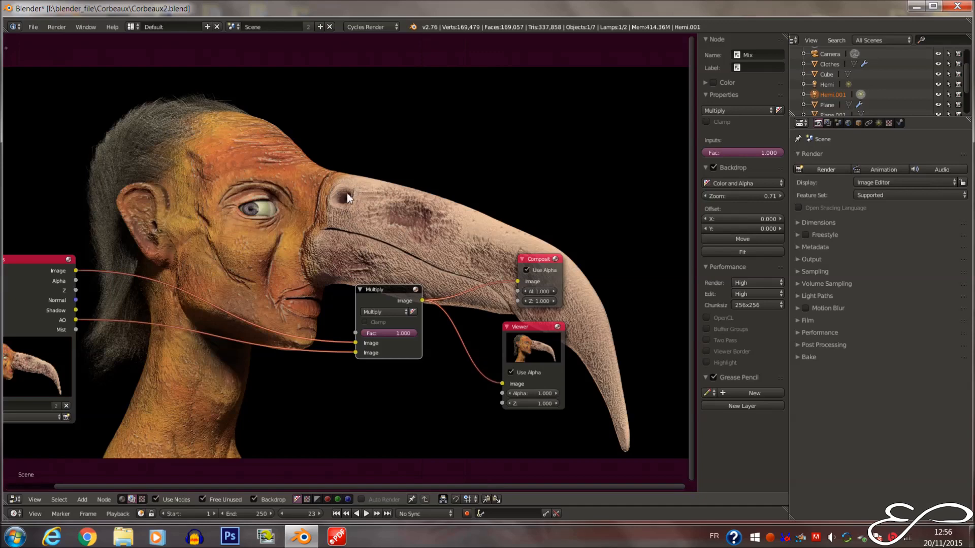
drag(422, 334, 447, 325)
Move the Render Layers node closer to the blend node, and change its blend mode to Subtract with a factor of 0.538
drag(20, 289, 69, 288)
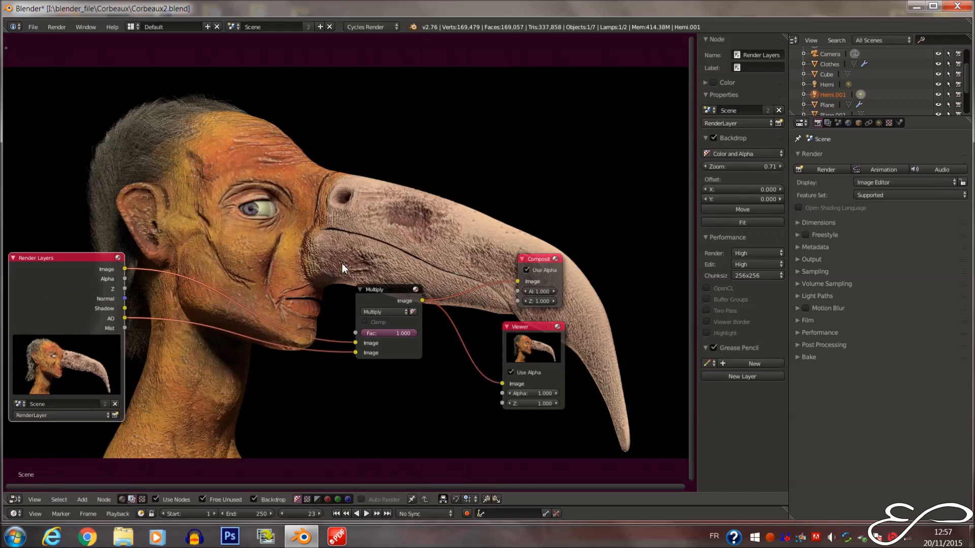
click(391, 312)
click(394, 273)
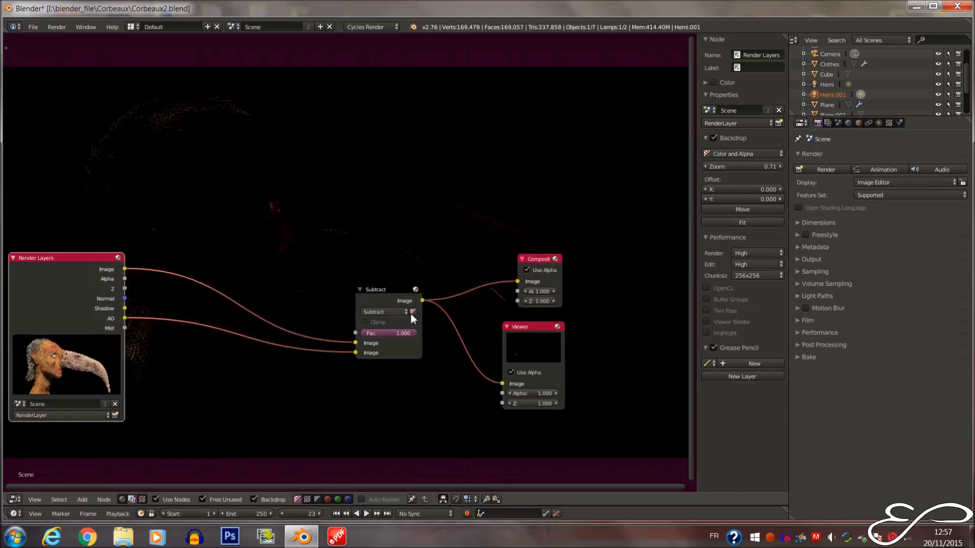
drag(406, 333, 388, 334)
middle_drag(394, 333, 393, 344)
mouse_move(392, 345)
mouse_down()
mouse_move(411, 346)
mouse_move(381, 344)
mouse_move(390, 344)
mouse_up()
Move the Render Layers node closer to the blend node, then change its blend mode to Screen with a factor of 1.000
click(389, 323)
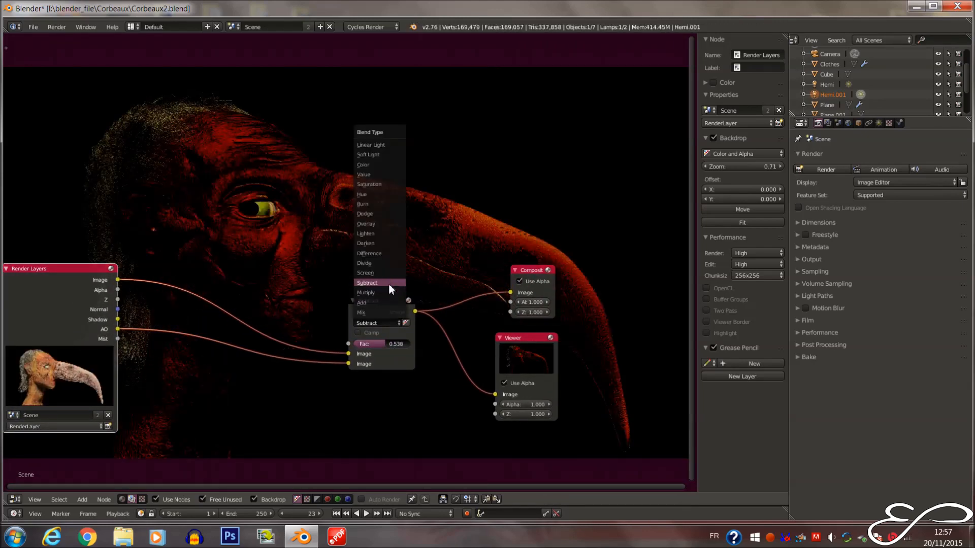
click(377, 323)
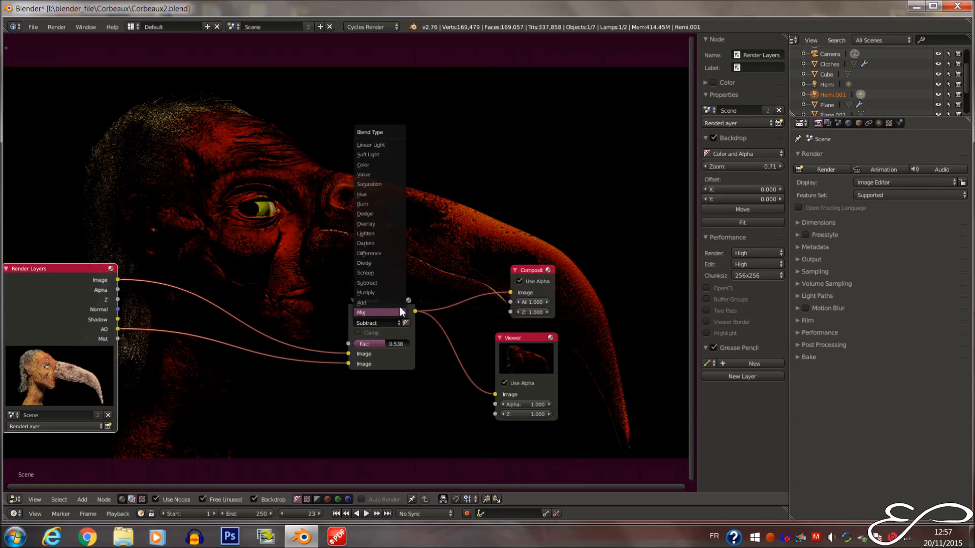
drag(90, 308, 110, 308)
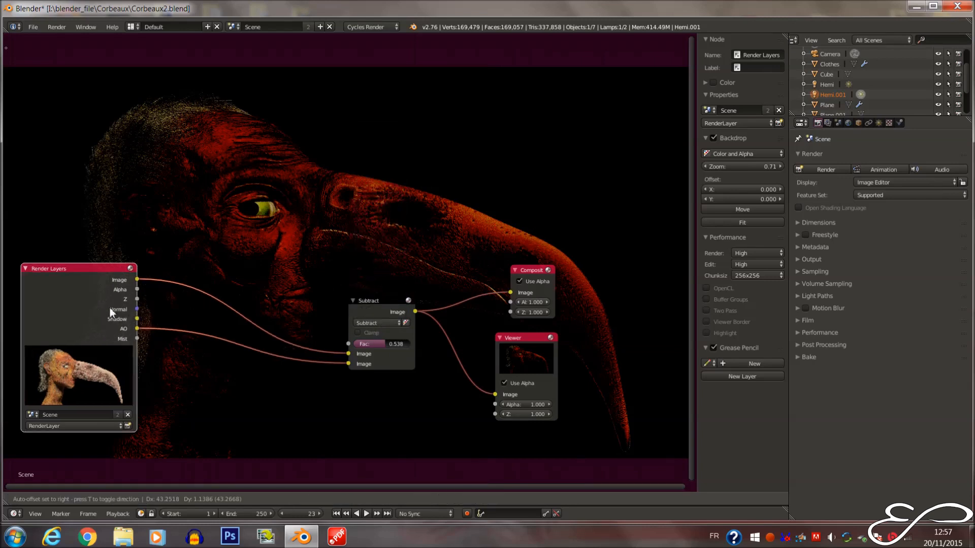
click(384, 324)
click(385, 271)
drag(392, 344, 431, 341)
Compare the Difference and Darken blend modes on the AO blend node at full factor
click(373, 323)
click(381, 253)
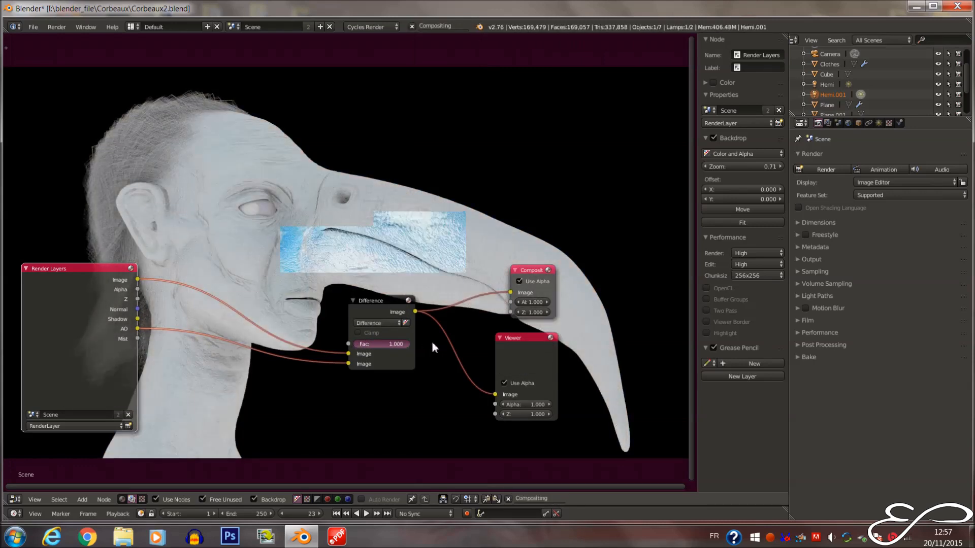
middle_drag(410, 296, 352, 295)
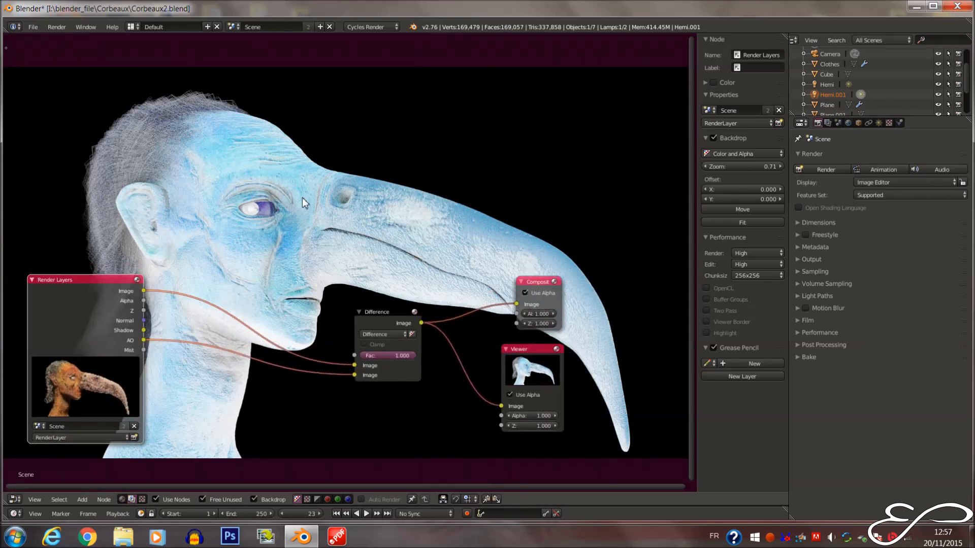
click(396, 335)
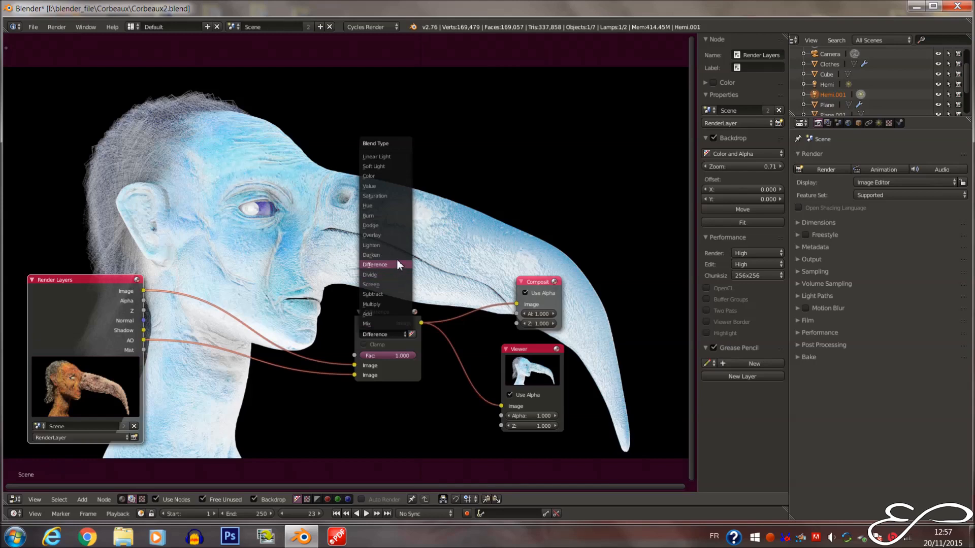
click(394, 254)
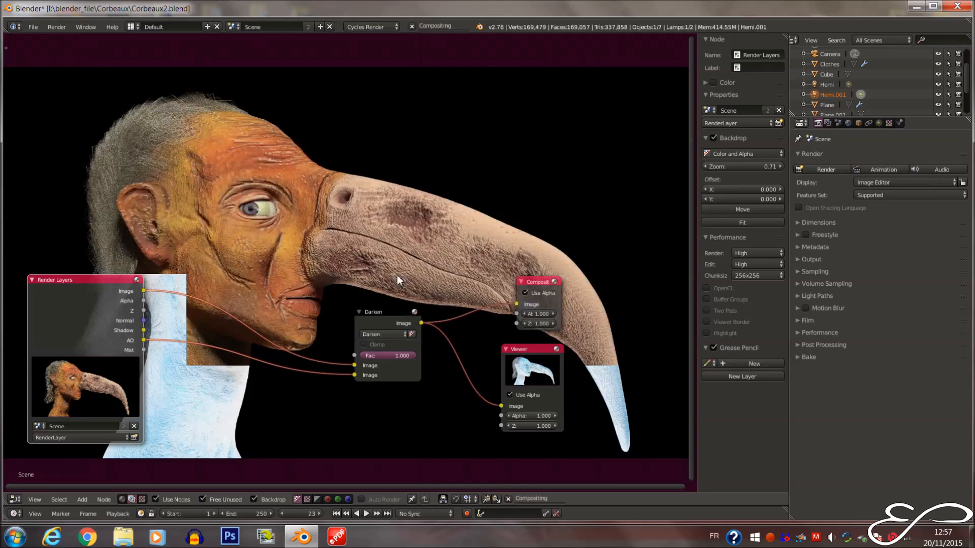
Switch the AO blend node to Lighten and lower its factor to compare the effect
click(387, 341)
click(381, 334)
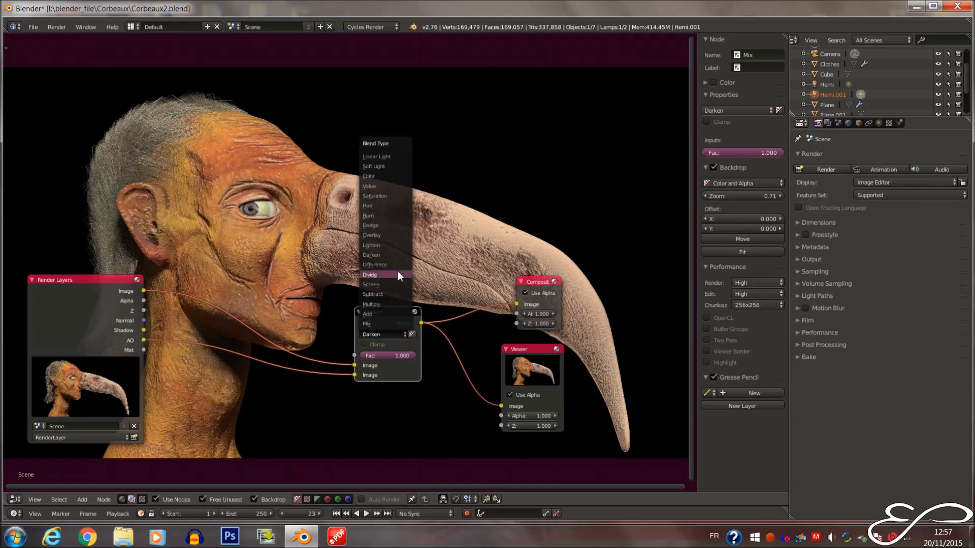
click(391, 245)
drag(400, 354, 341, 335)
Change the AO blend mode to Overlay and set its factor to 1.000
click(387, 336)
click(387, 235)
drag(356, 345, 376, 358)
mouse_move(400, 353)
mouse_down()
mouse_move(409, 353)
mouse_move(333, 343)
mouse_move(421, 358)
mouse_up()
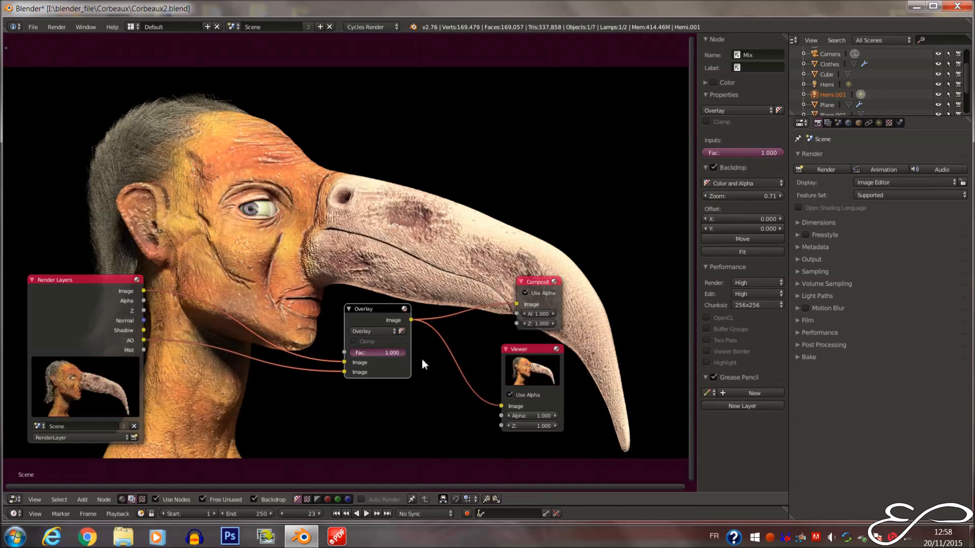
Try the Dodge blend mode with a factor of 1.000, followed by the Burn blend mode
click(386, 332)
click(375, 223)
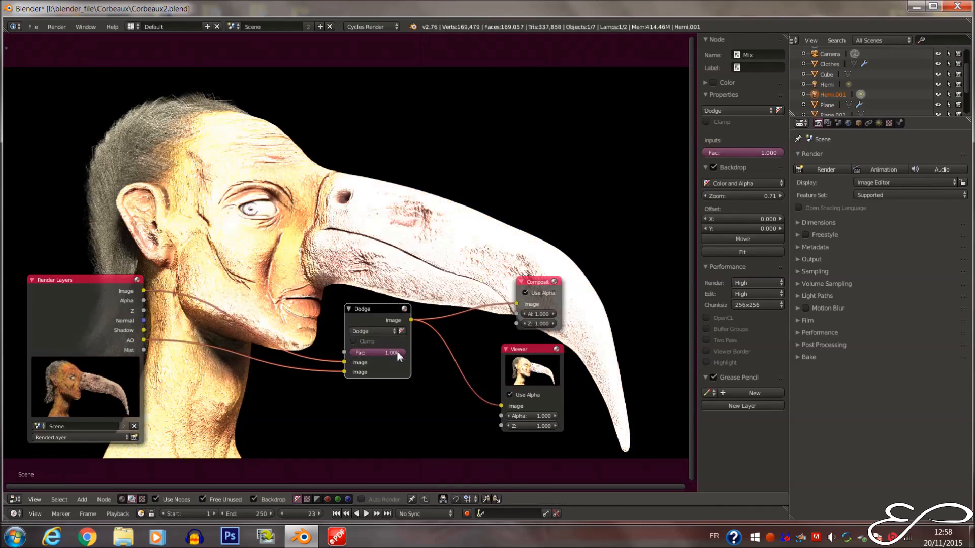
mouse_move(397, 351)
mouse_down()
mouse_move(364, 352)
mouse_move(409, 349)
mouse_up()
click(384, 331)
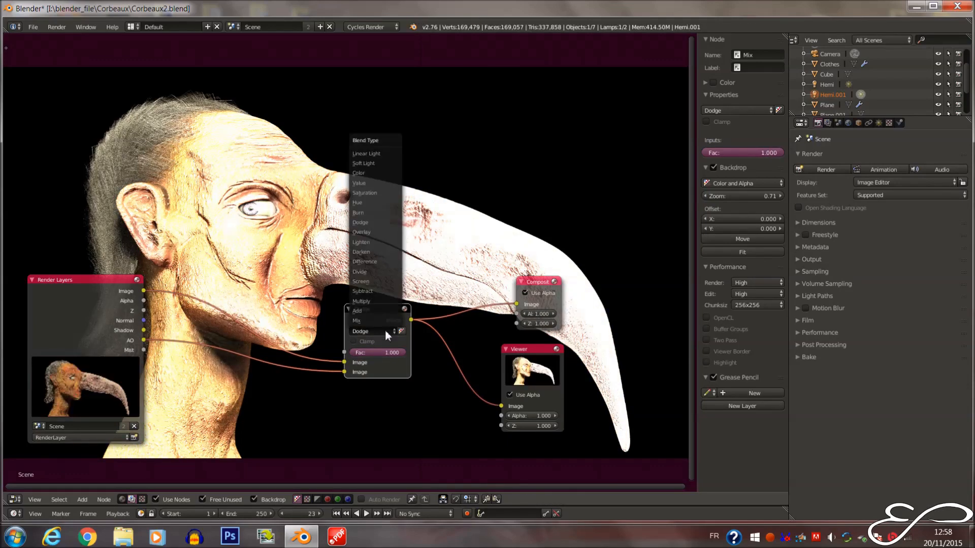
click(374, 213)
Try the Hue blend mode with a factor of 1.000, followed by the Saturation blend mode
click(374, 331)
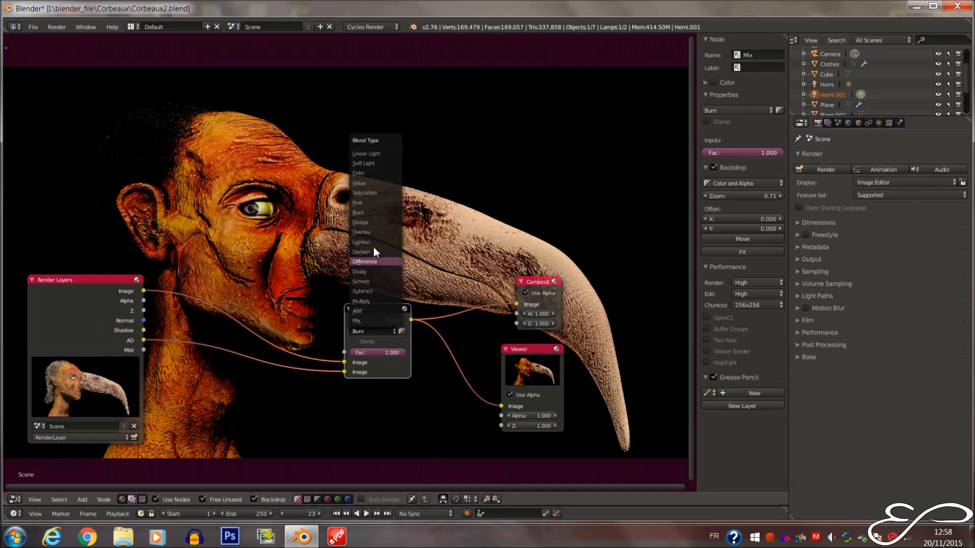
click(374, 202)
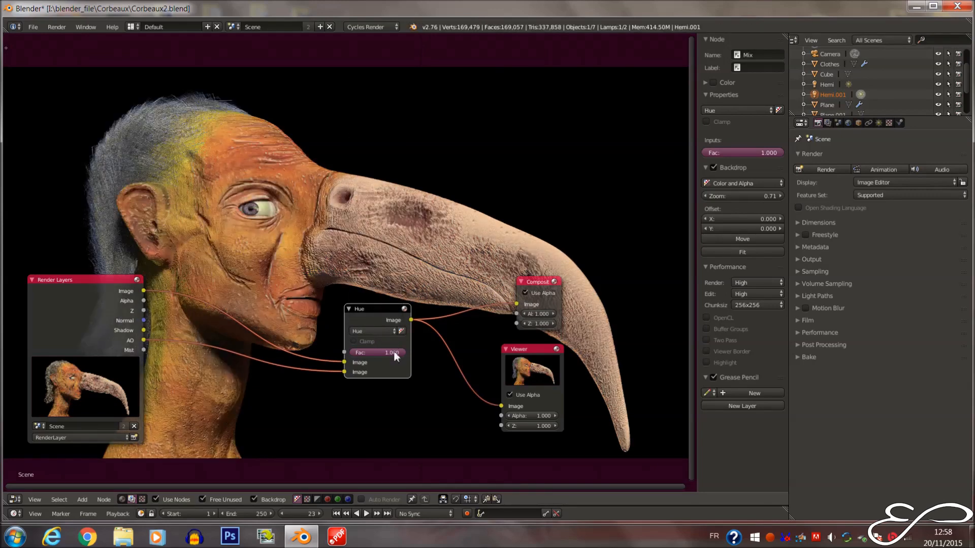
mouse_move(394, 350)
mouse_down()
mouse_move(331, 357)
mouse_move(410, 346)
mouse_up()
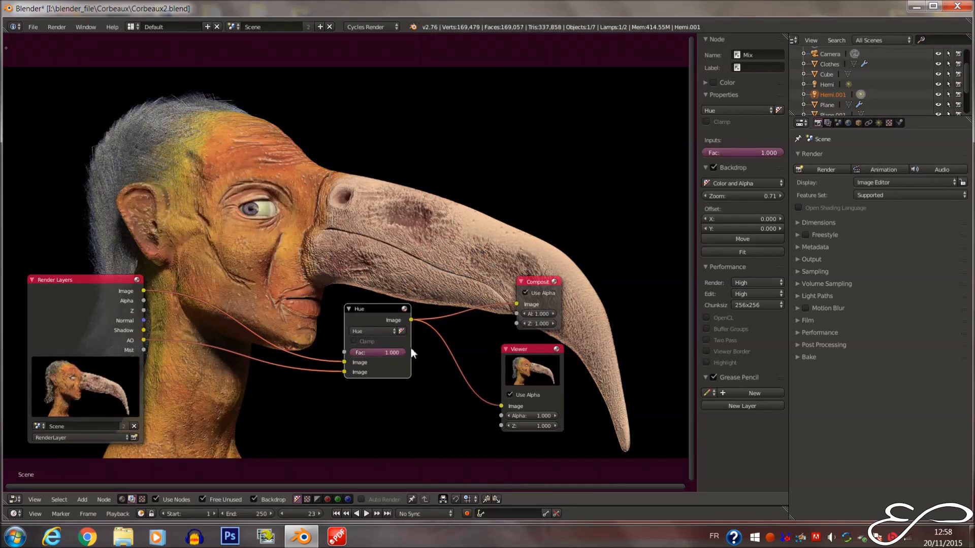
click(376, 331)
click(387, 192)
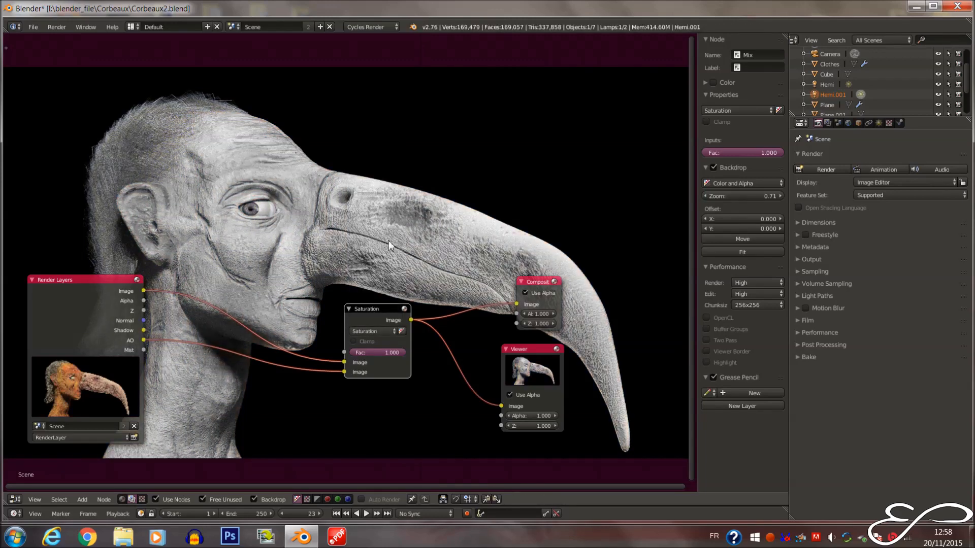
Return the blend mode to Hue, then compare it with Value at a factor of 1.000
click(380, 331)
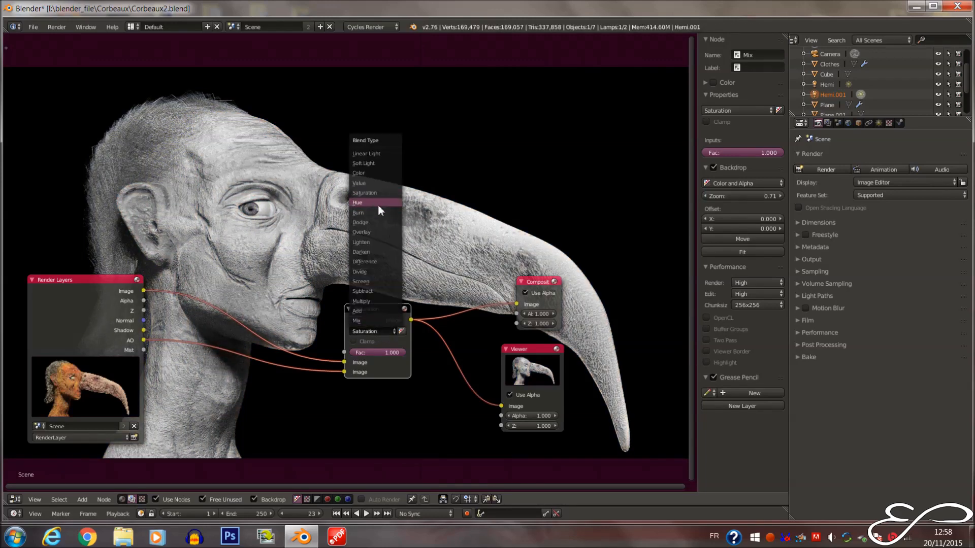
click(380, 203)
mouse_move(400, 352)
mouse_down()
mouse_move(330, 352)
mouse_move(398, 349)
mouse_up()
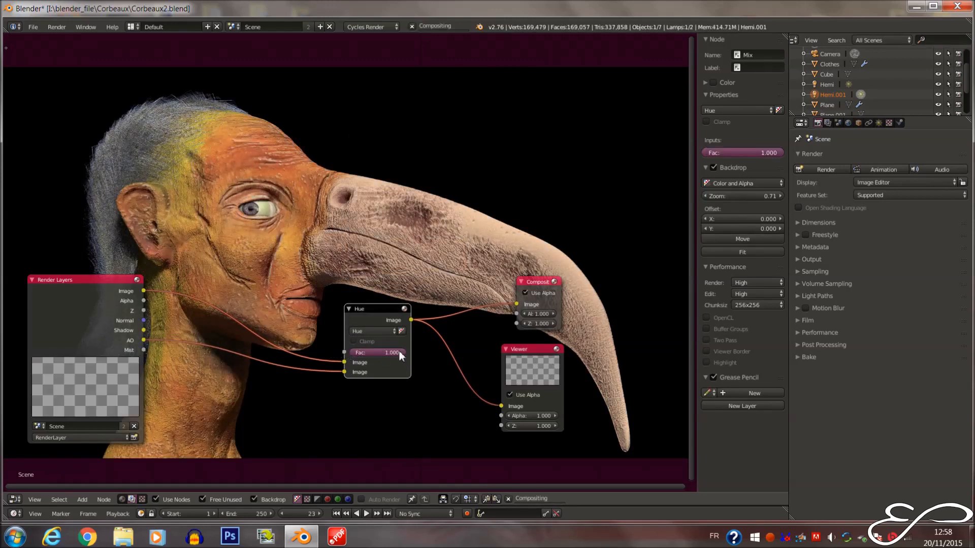
click(377, 331)
click(380, 184)
drag(392, 353, 440, 343)
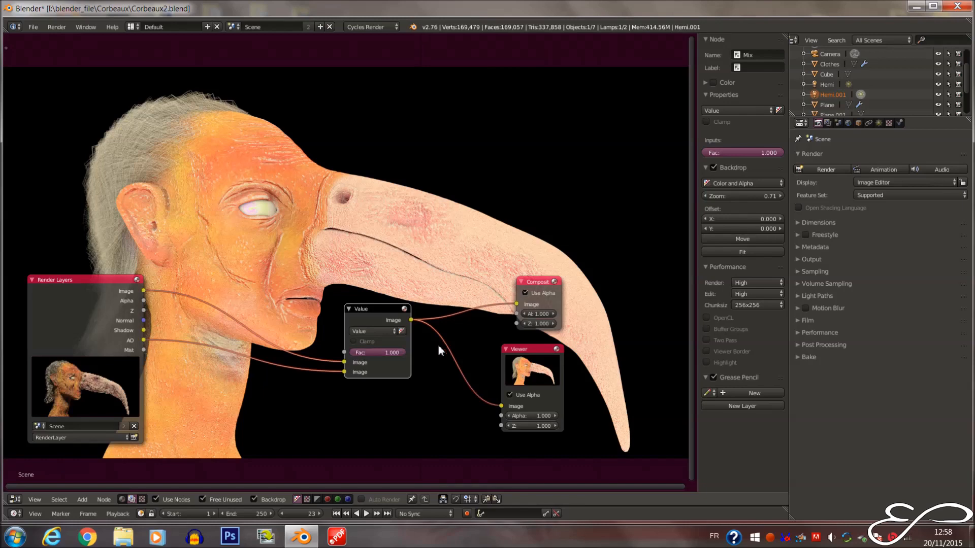
Change the blend mode to Color and vary its factor, ending at 1.000
middle_drag(437, 344, 509, 320)
click(425, 342)
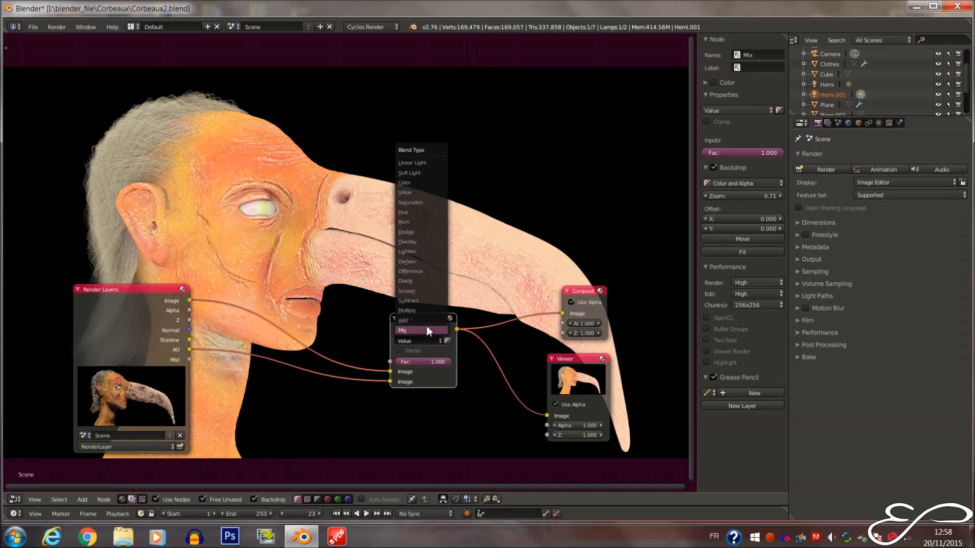
click(425, 183)
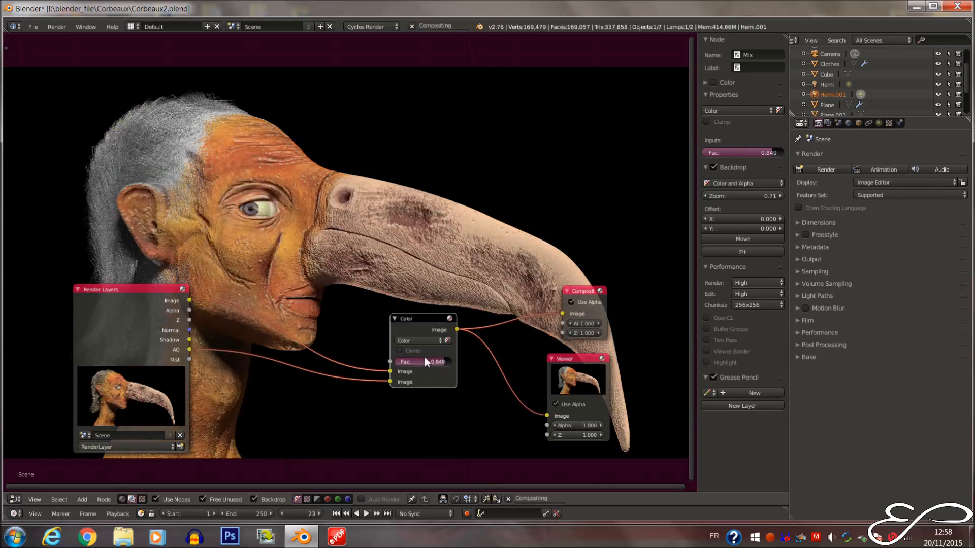
middle_drag(338, 289, 257, 307)
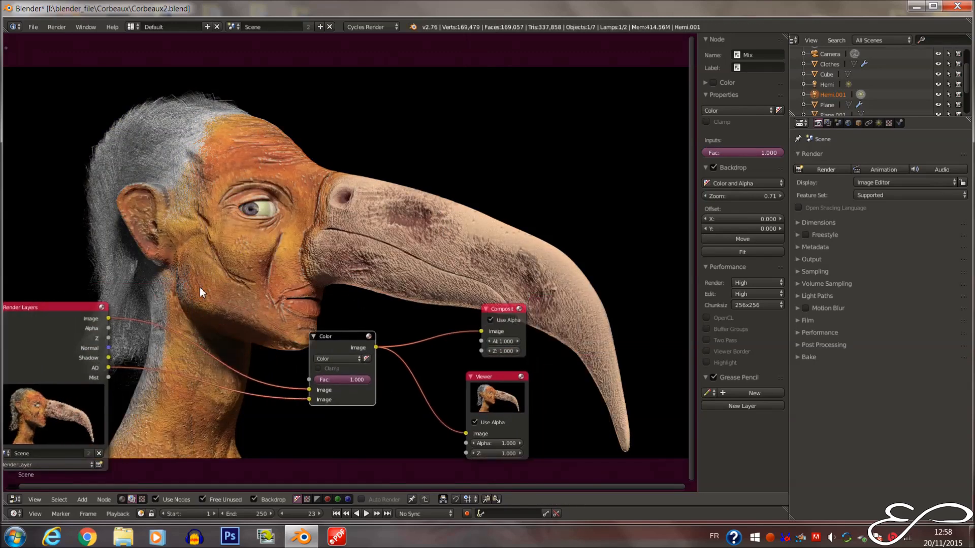
middle_drag(171, 305, 200, 261)
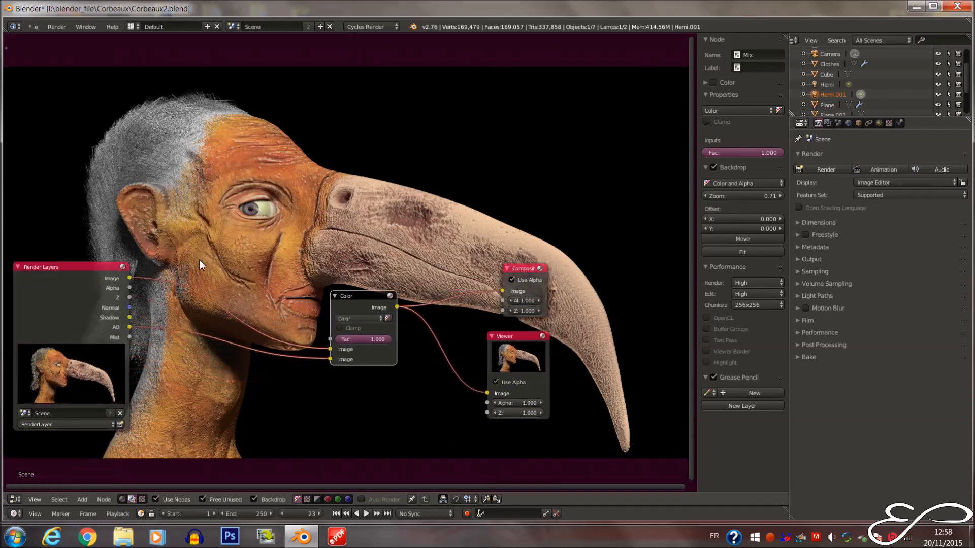
drag(371, 347, 420, 336)
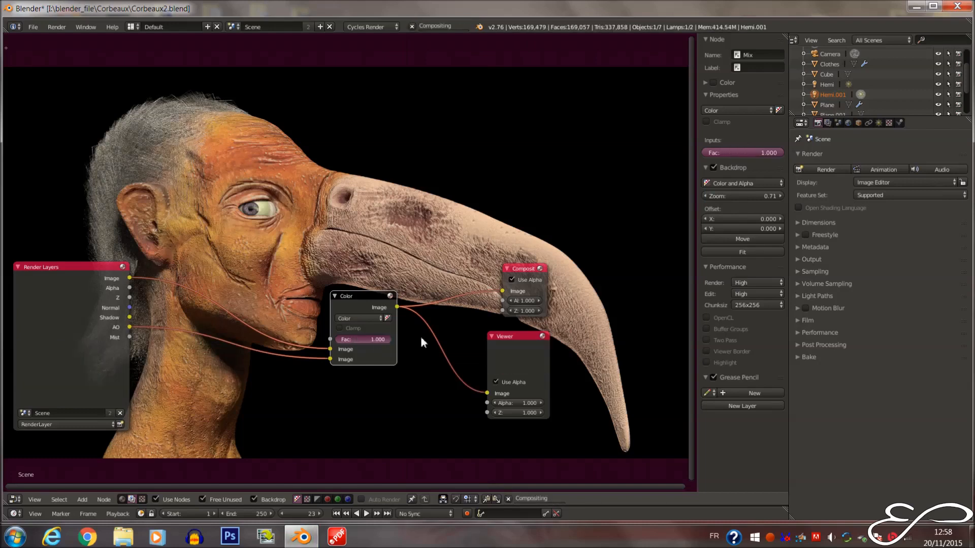
Rewire the AO output to the Color node's Fac input and set the second image input to green (R 0.310, G 1.000, B 0.412)
drag(331, 359, 330, 340)
click(341, 359)
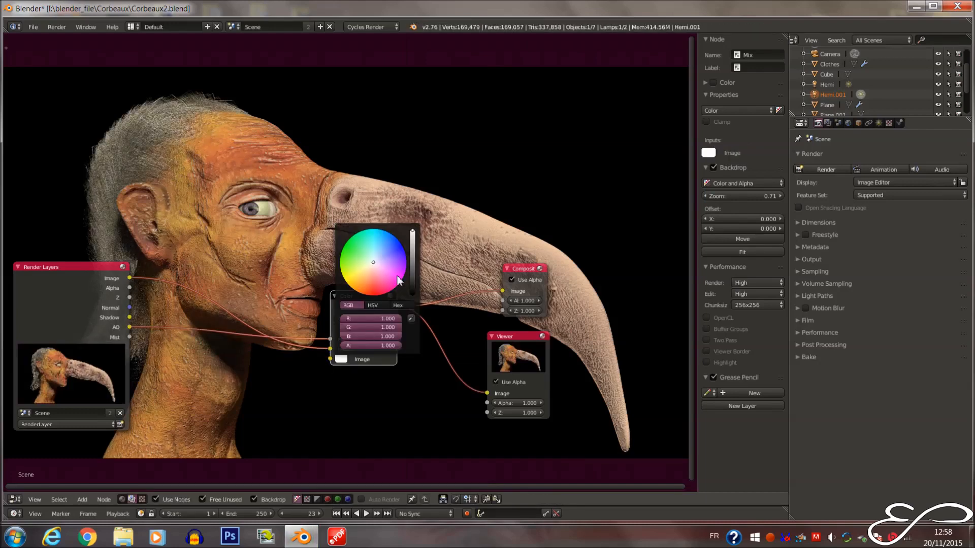
drag(412, 233, 363, 253)
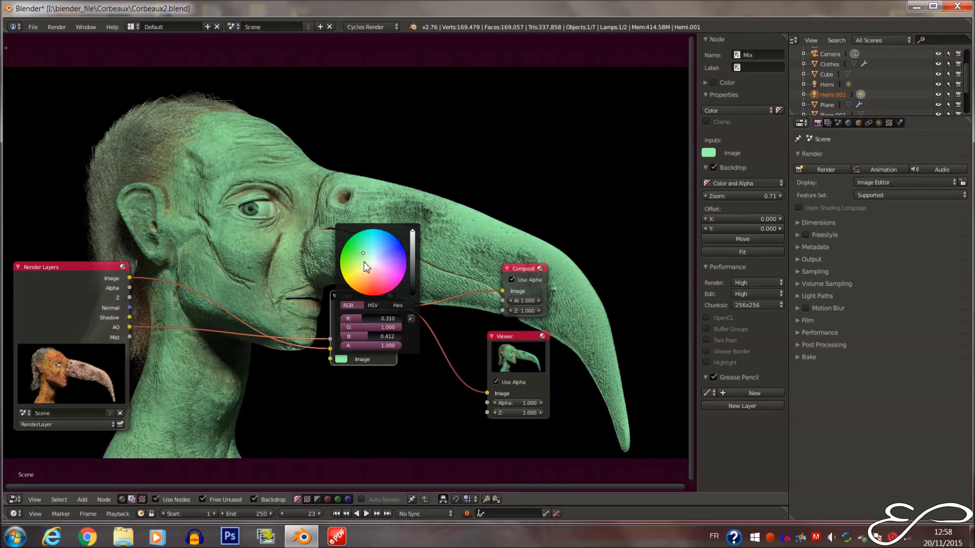
mouse_move(412, 232)
mouse_down()
mouse_move(412, 281)
mouse_move(413, 229)
mouse_up()
Change the second image input's colour to pale pink with R 1.000, G 0.603 and B 0.555
click(341, 360)
click(358, 292)
drag(367, 284, 371, 269)
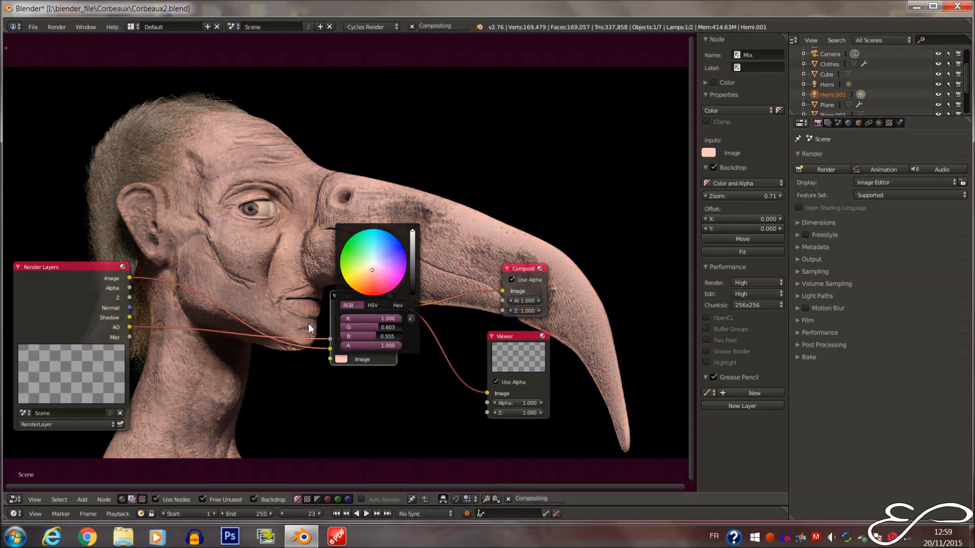
Reconnect the rendered image and AO outputs to the Color node's two image inputs, with the factor set to 0.622
mouse_move(330, 339)
mouse_down()
mouse_move(316, 351)
mouse_move(330, 358)
mouse_move(330, 339)
mouse_up()
click(341, 349)
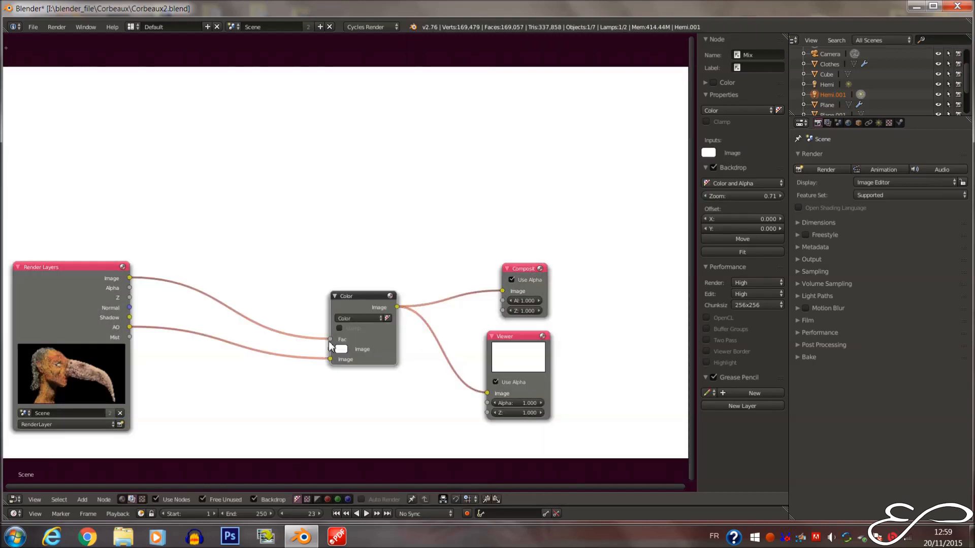
drag(330, 339, 358, 341)
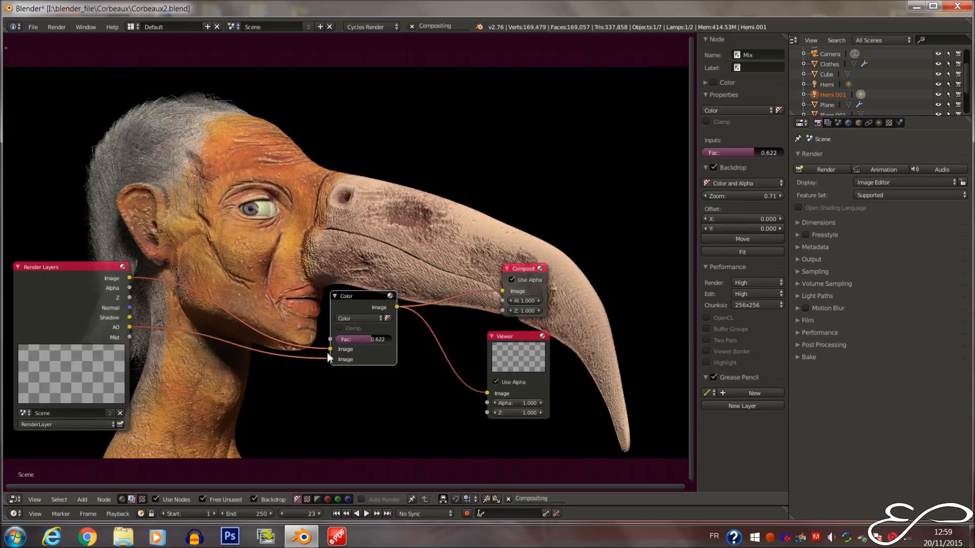
Insert a ColorRamp node between the AO output and the Color node, and move its white stop to position 0.091
key(shift+a)
mouse_move(264, 385)
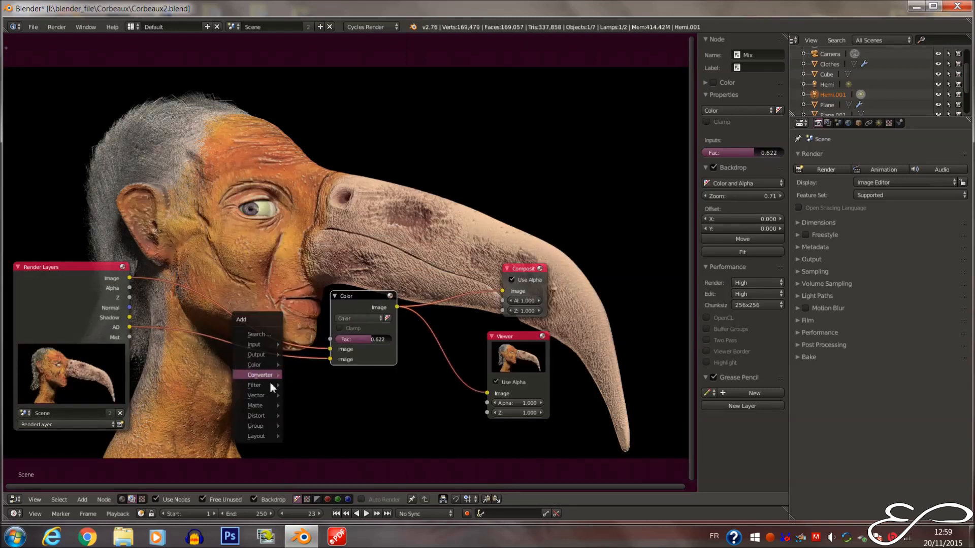
mouse_move(260, 404)
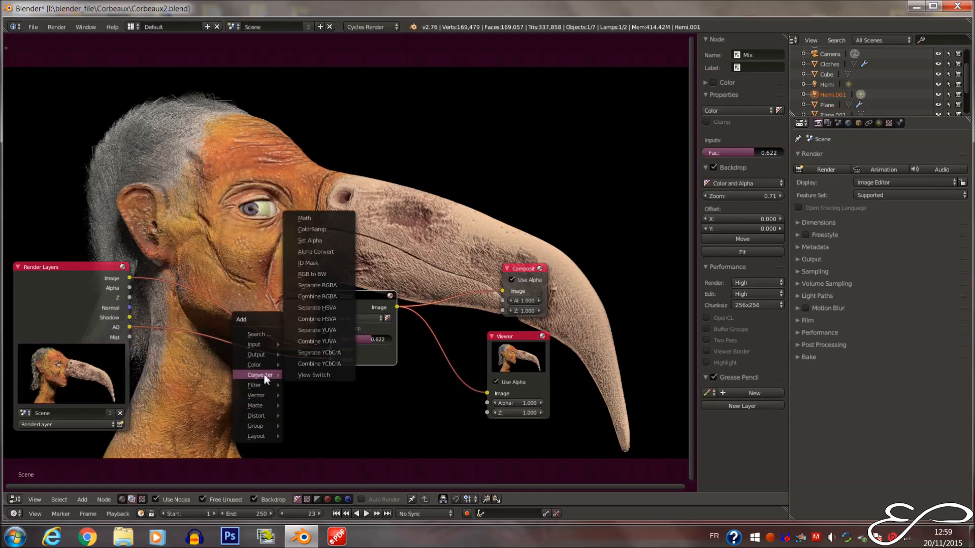
click(325, 232)
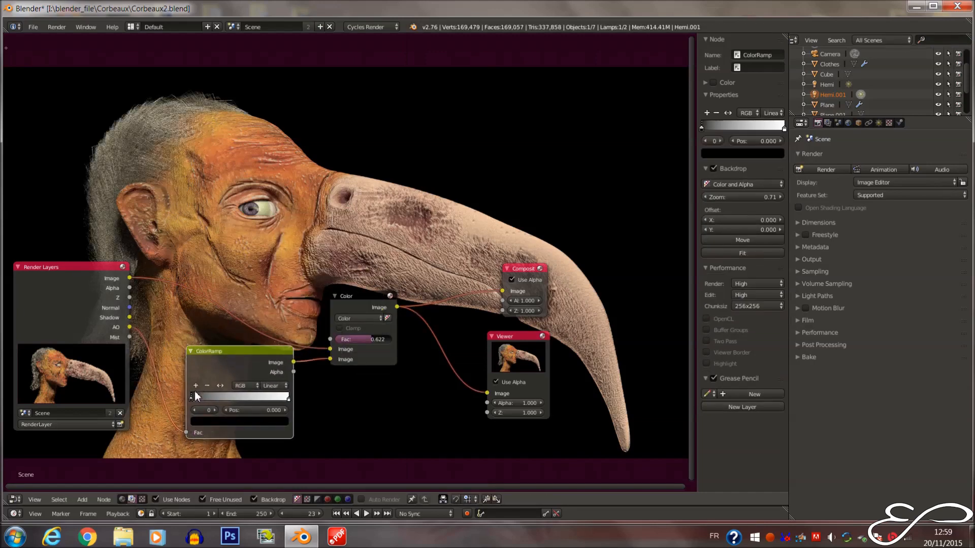
mouse_move(192, 397)
mouse_down()
mouse_move(218, 396)
mouse_move(192, 398)
mouse_up()
drag(285, 400, 207, 401)
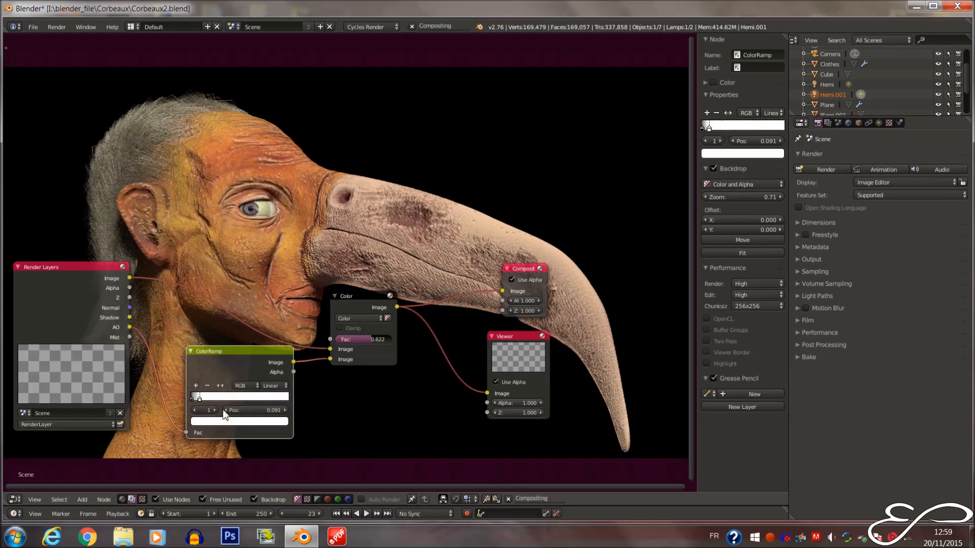
Test blue on the ColorRamp's white stop and change that stop's colour to yellow
click(243, 421)
click(243, 304)
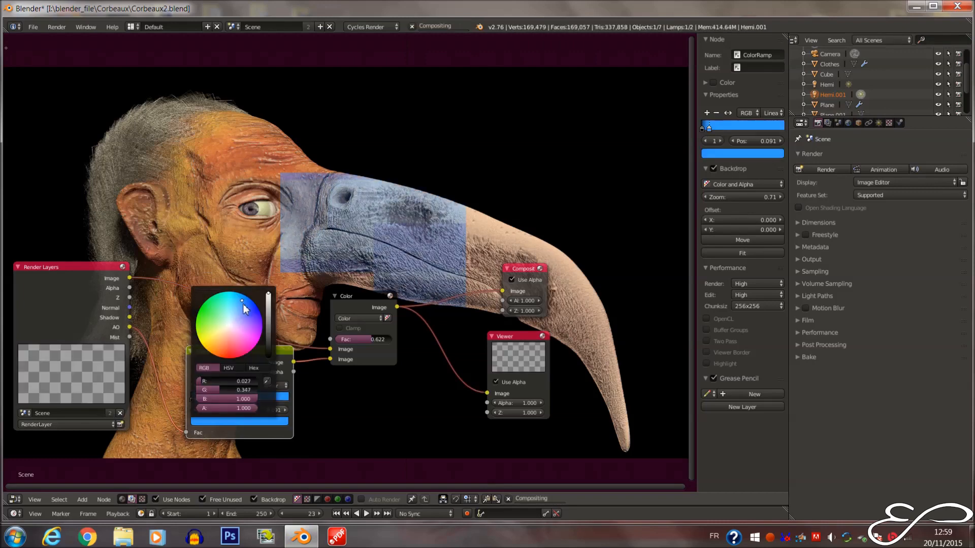
click(218, 332)
click(213, 339)
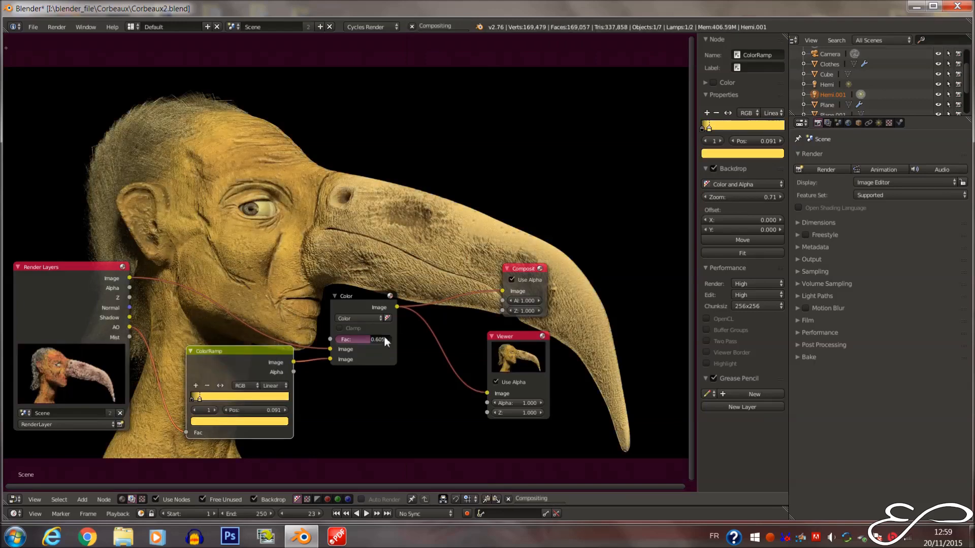
Lower the Color node's factor to 0.311 and move the yellow ramp stop to position 1.000
drag(379, 339, 352, 339)
drag(199, 399, 291, 400)
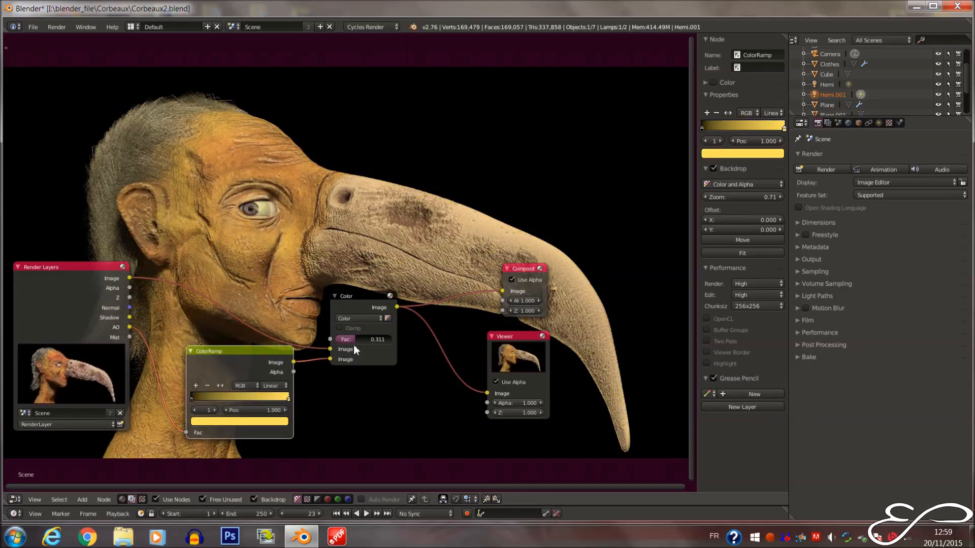
Lower the Color node's factor to 0.303, delete the ColorRamp node, and link AO directly to the Color node's second image input
drag(353, 339, 347, 343)
key(x)
drag(129, 327, 331, 363)
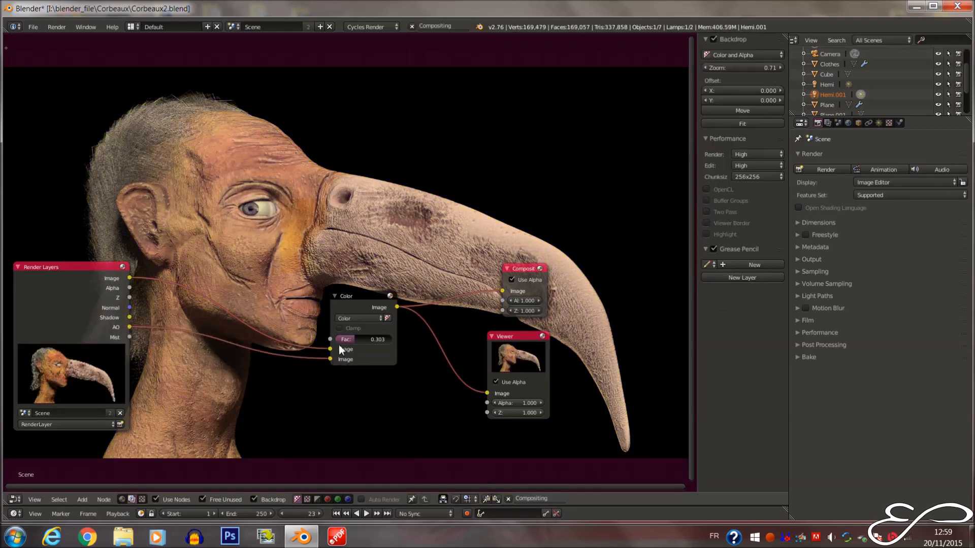
Try the Soft Light and Linear Light blend types on the AO blend node with the factor at 1.000
click(374, 320)
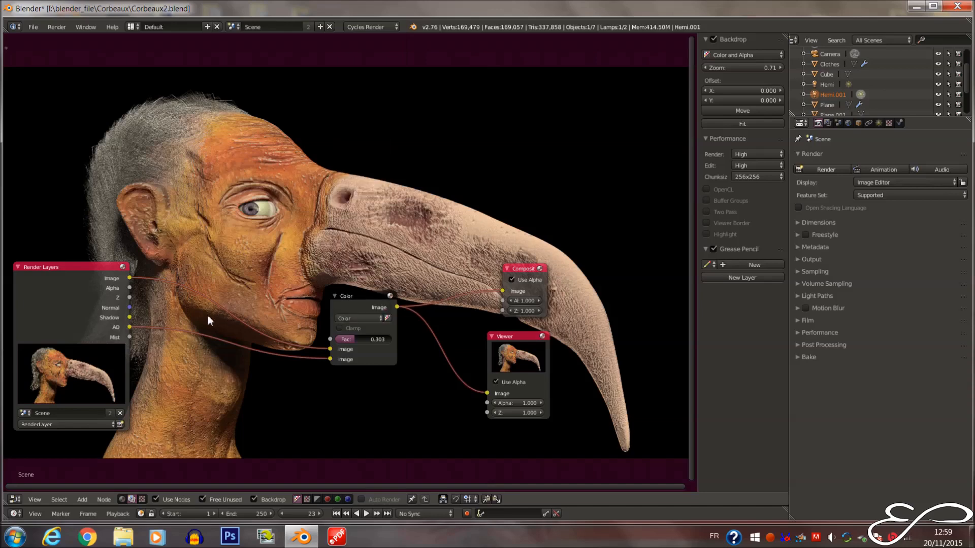
click(357, 319)
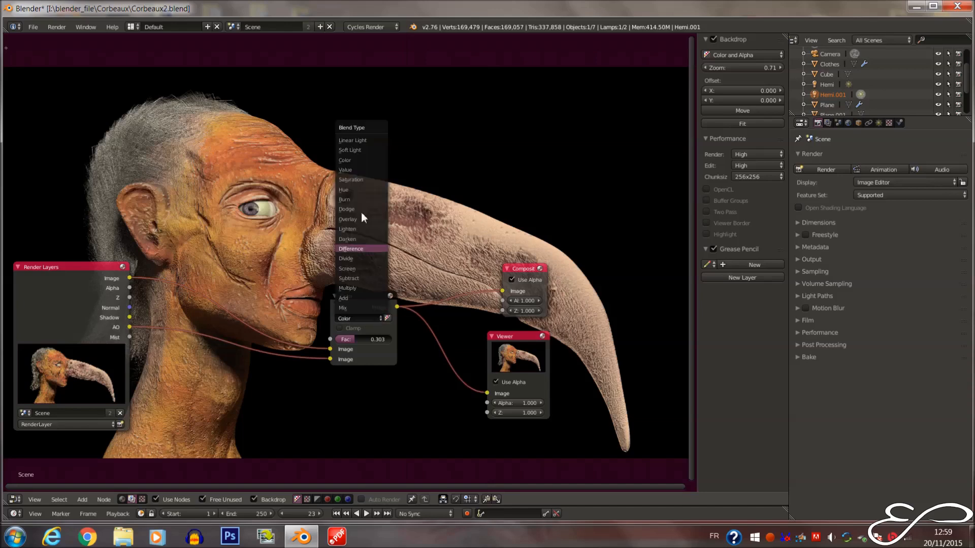
click(361, 148)
drag(352, 339, 403, 340)
click(373, 318)
click(358, 139)
middle_drag(409, 337, 425, 308)
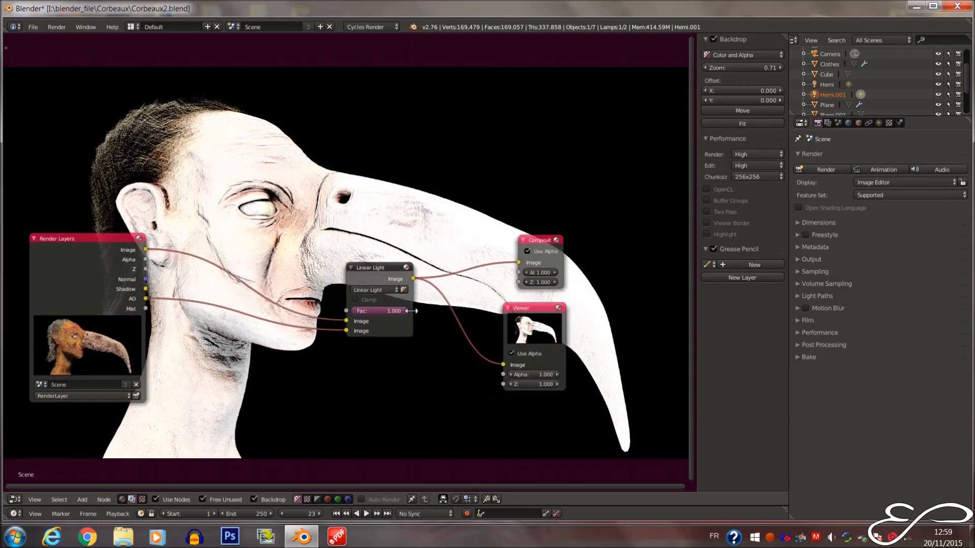
Switch the AO blend node to Multiply with factor 0.1, and compare its output with the raw render in the viewer
click(379, 290)
click(380, 259)
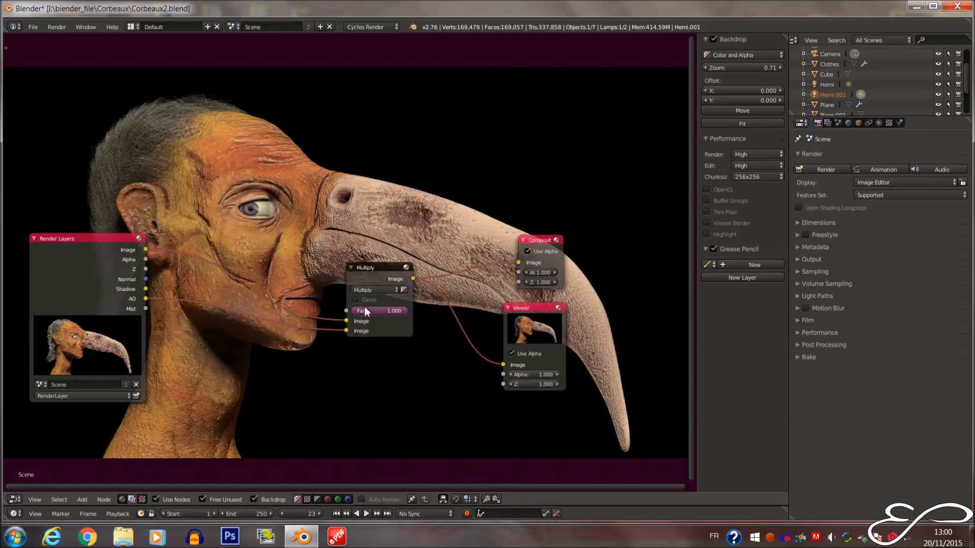
text(0.1)
key(Return)
middle_drag(369, 303, 367, 320)
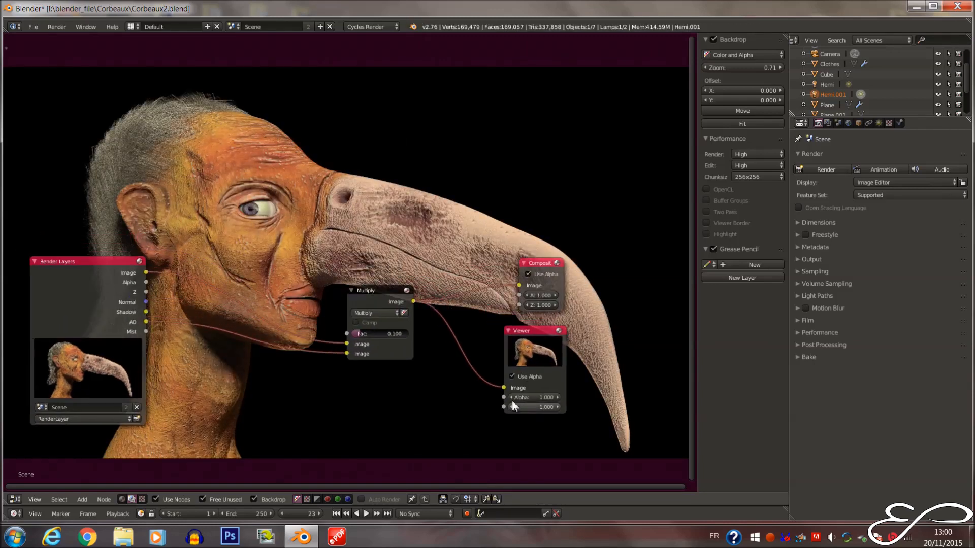
click(108, 283)
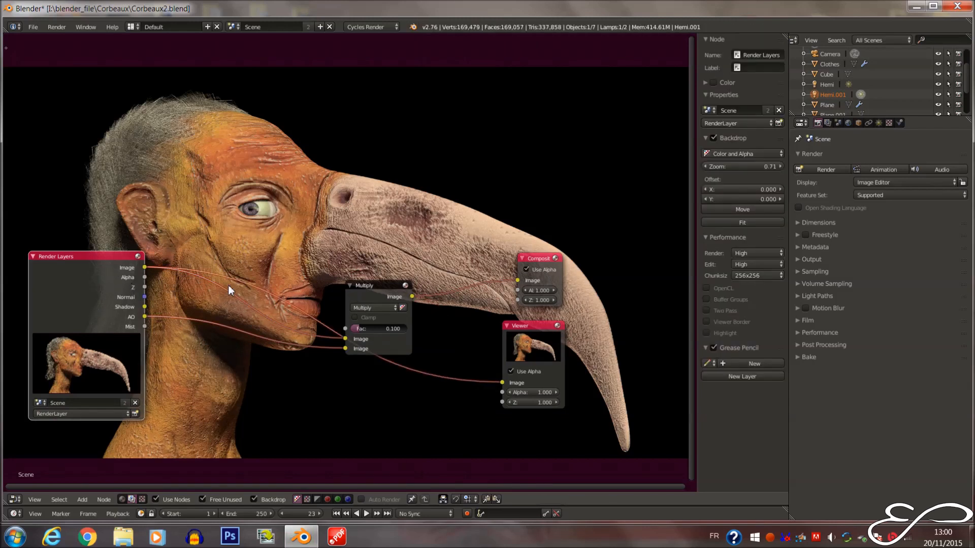
click(379, 295)
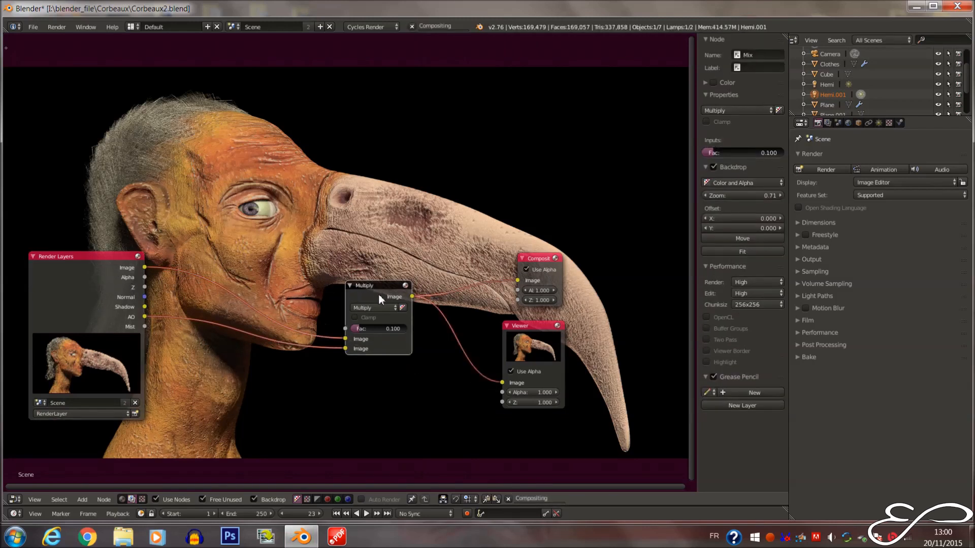
Set the Multiply node's factor to 0.2
click(386, 328)
text(0.0)
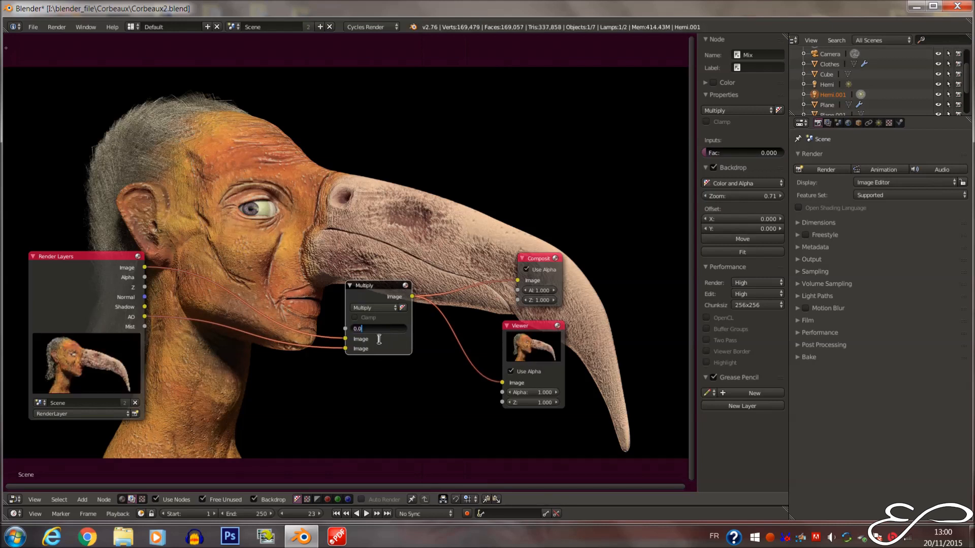
text(2)
key(Return)
Collapse and duplicate the Multiply node, and feed the copy with the first Multiply result and the AO output
key(h)
drag(357, 288, 283, 326)
key(shift+d)
click(306, 325)
click(301, 324)
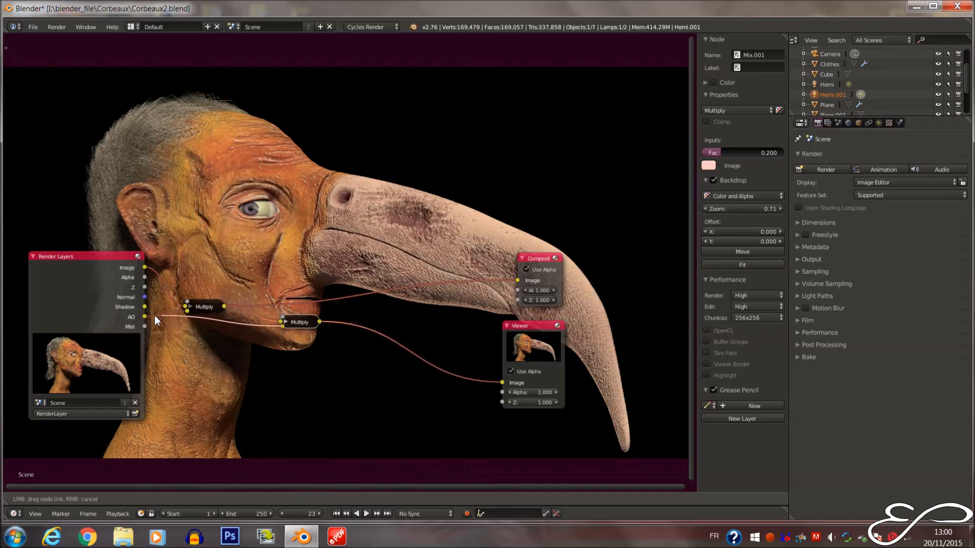
click(285, 322)
Enable Clamp on the duplicated node and set it to Dodge blending with a factor of 0.603
click(290, 354)
click(318, 345)
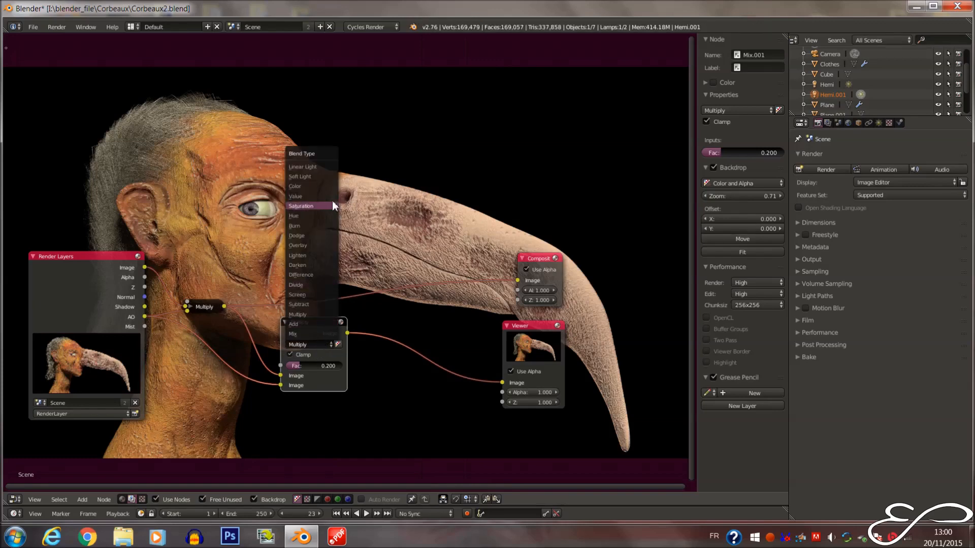
click(327, 237)
drag(305, 368, 322, 369)
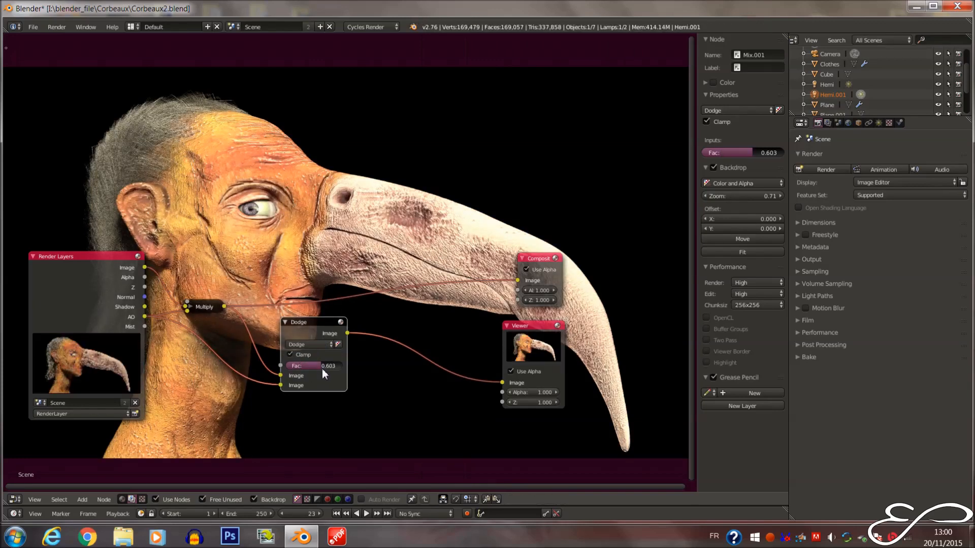
Try a solid pink and yellow tint instead of AO in the Dodge node's second image input
mouse_move(359, 330)
middle_down()
mouse_move(318, 370)
mouse_move(364, 330)
middle_up()
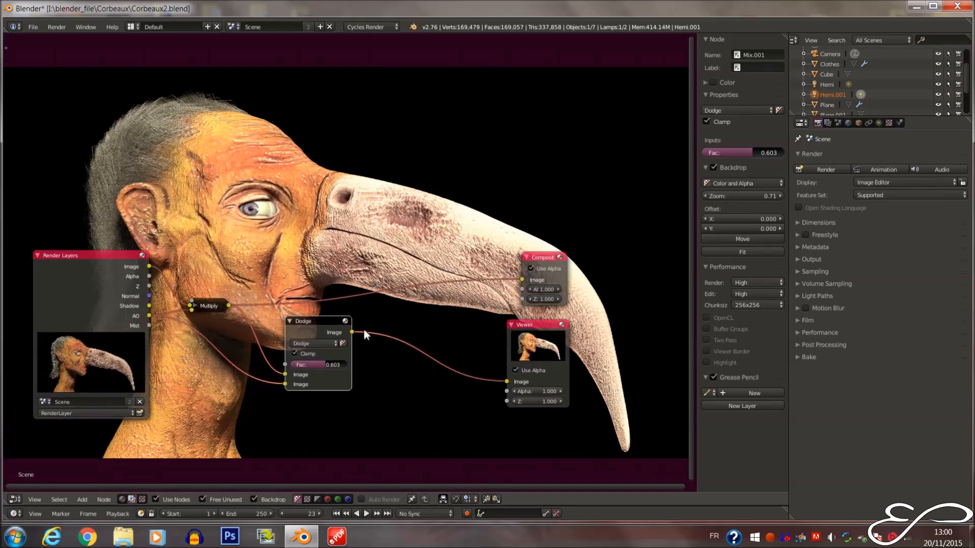
drag(287, 384, 286, 367)
click(298, 384)
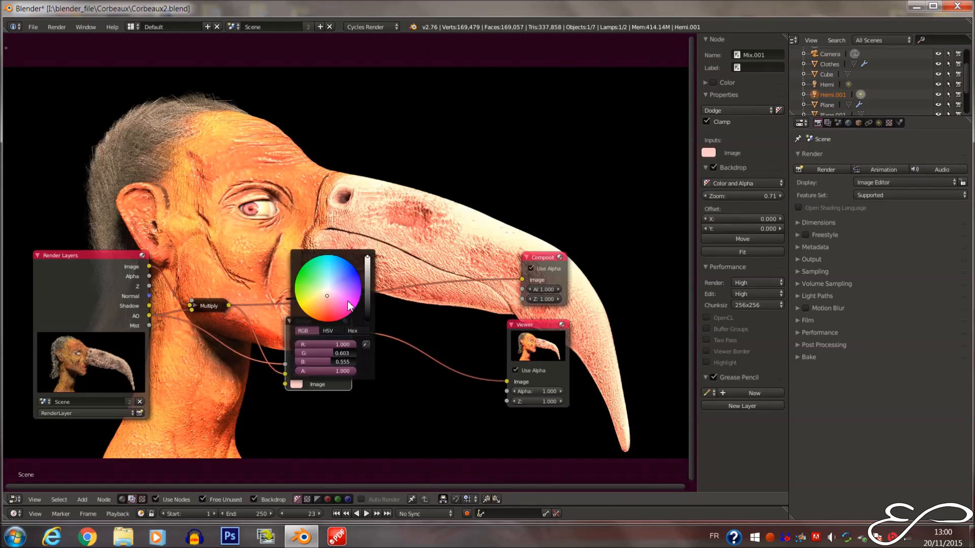
drag(349, 305, 318, 303)
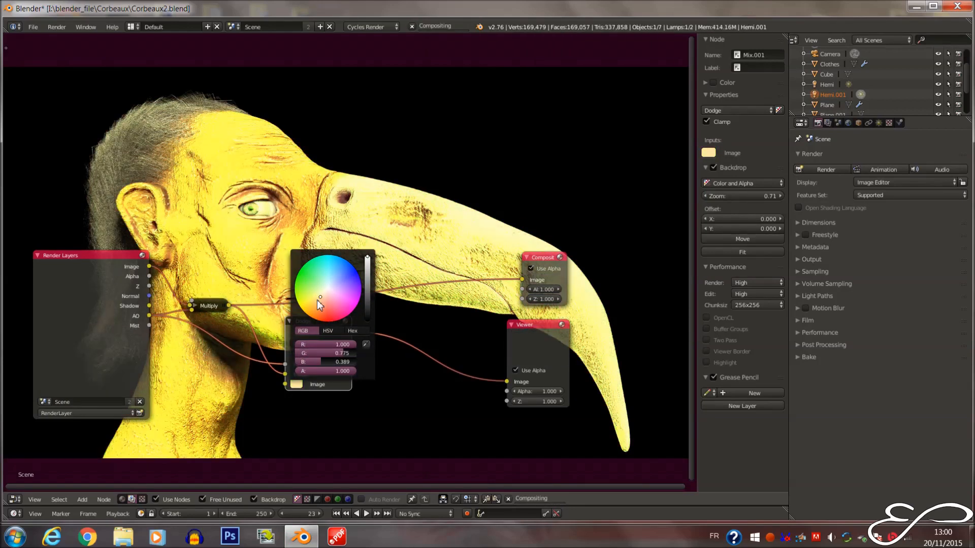
drag(285, 384, 285, 364)
Try lower factors such as 0.175 and 0.242 on the Dodge node
click(312, 364)
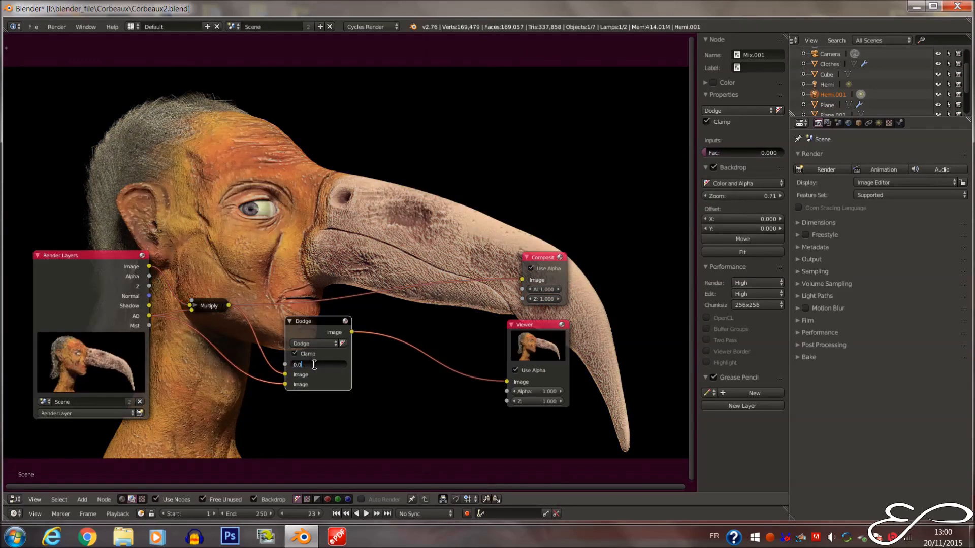
key(BackSpace)
text(22)
key(BackSpace)
key(Return)
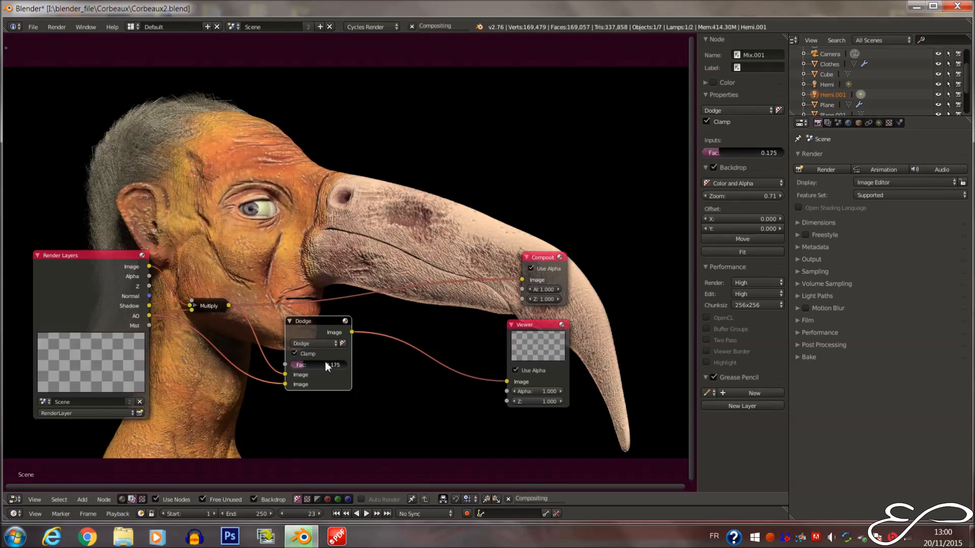
drag(330, 365, 333, 365)
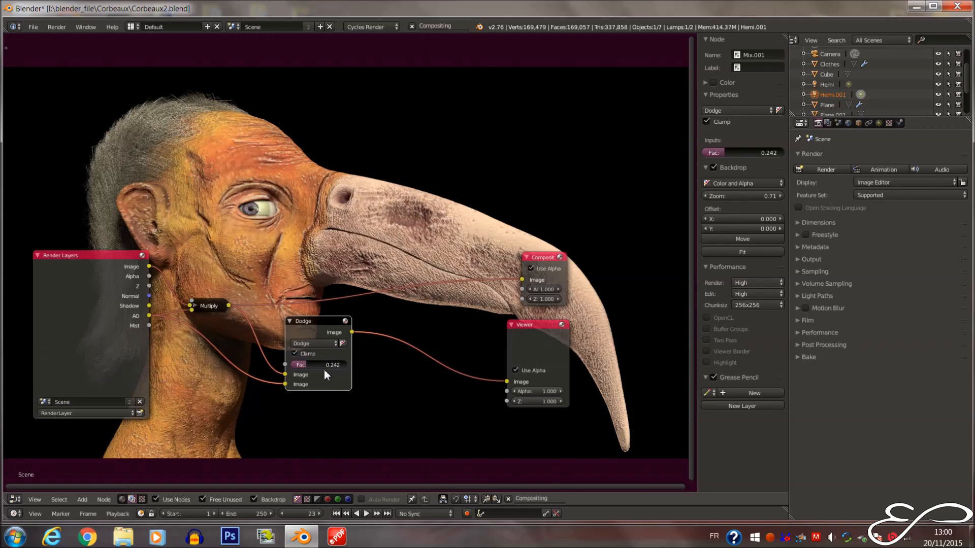
Set the Dodge node's factor to 0.4 and collapse the node
double_click(320, 365)
key(BackSpace)
key(BackSpace)
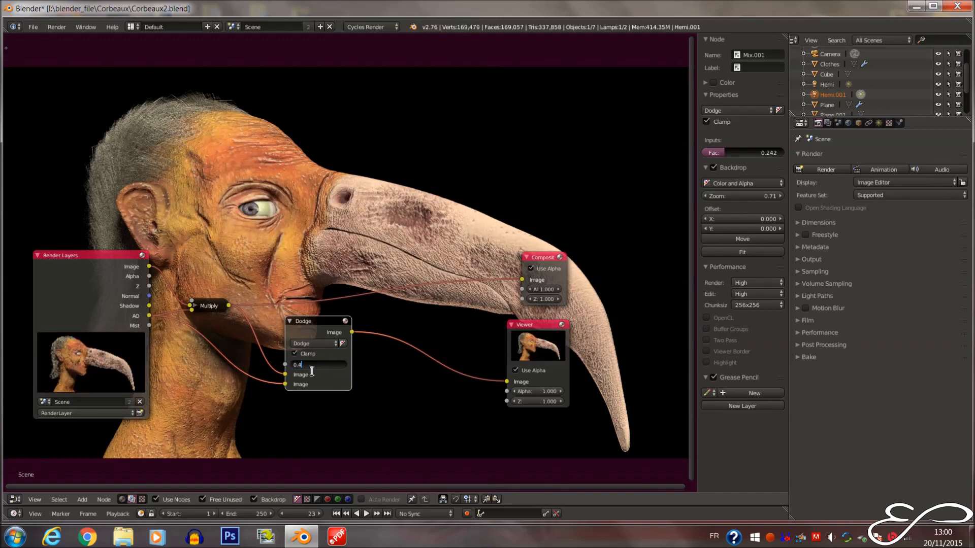
text(4)
key(Return)
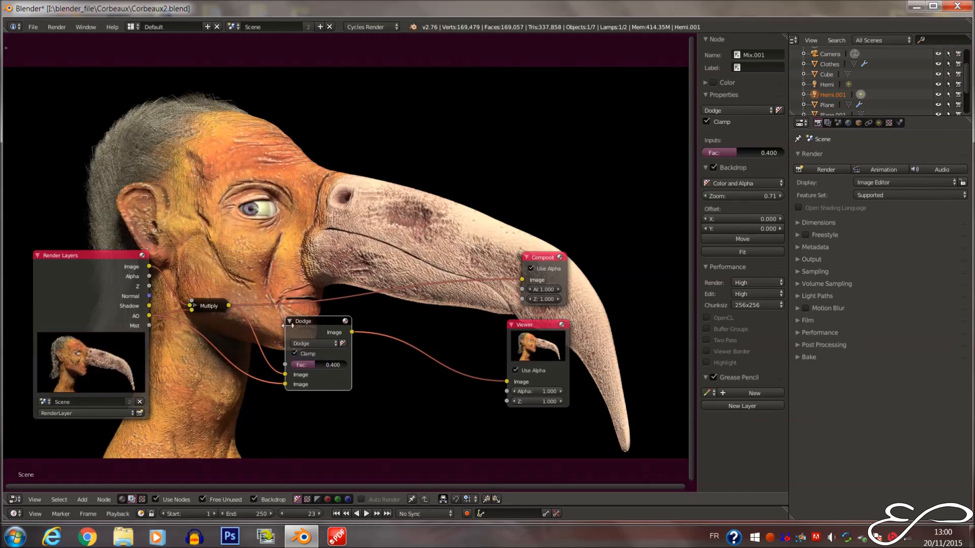
click(290, 321)
Set the first Multiply node's factor to 0.150, collapse it, and stack the Dodge node directly beneath it
middle_drag(313, 212, 275, 260)
click(169, 355)
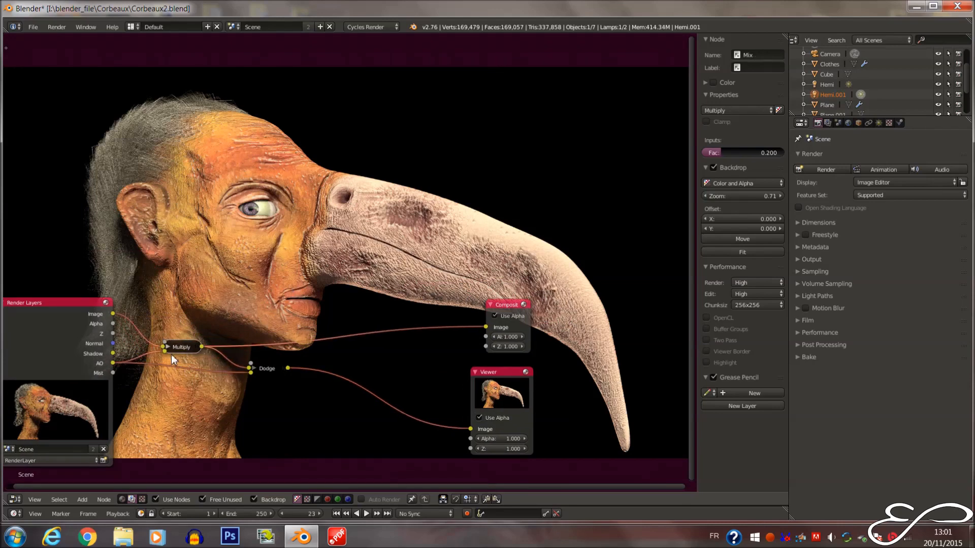
key(h)
drag(216, 389, 193, 390)
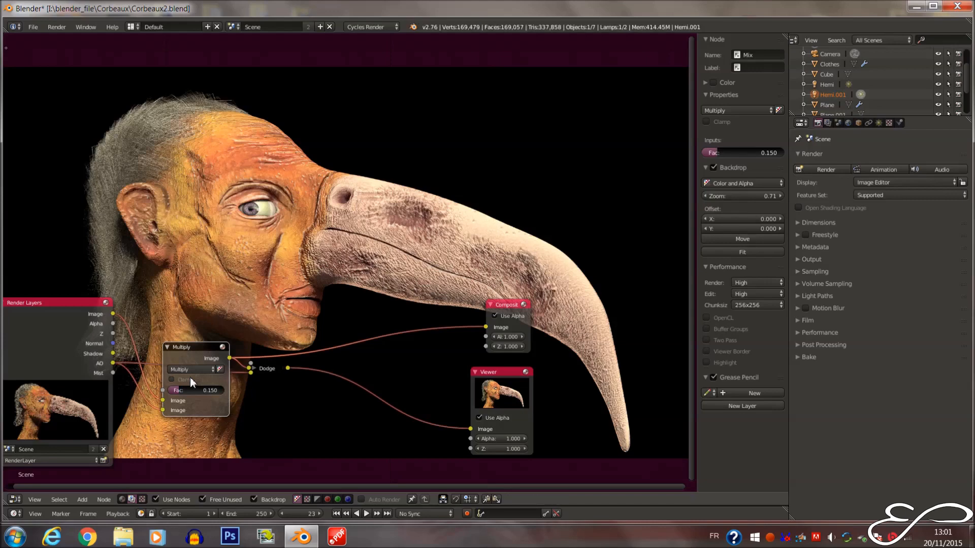
click(168, 347)
drag(181, 347, 200, 336)
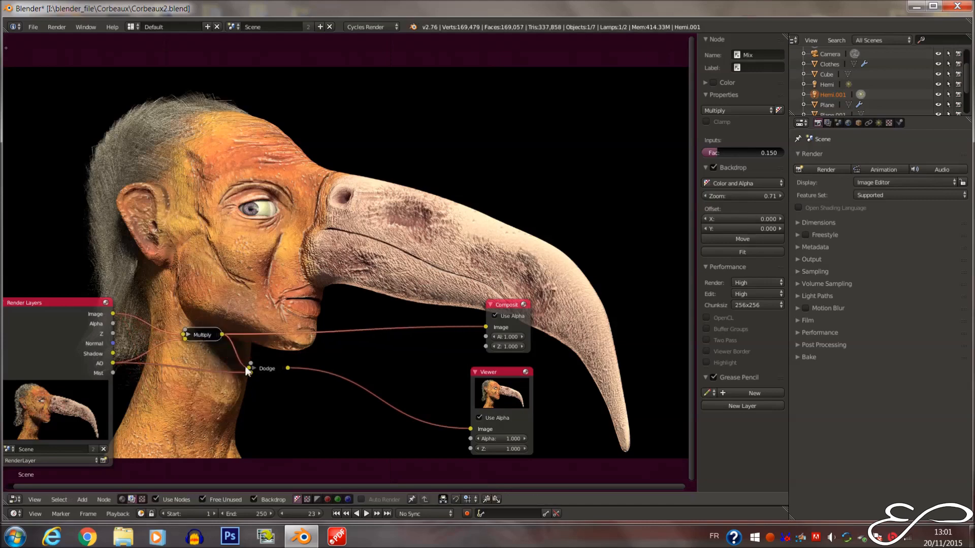
mouse_move(267, 362)
mouse_down()
mouse_move(197, 364)
mouse_move(200, 354)
mouse_up()
Insert a Mix node between the Dodge node and the Viewer, and link AO to its second image input
key(shift+a)
click(223, 342)
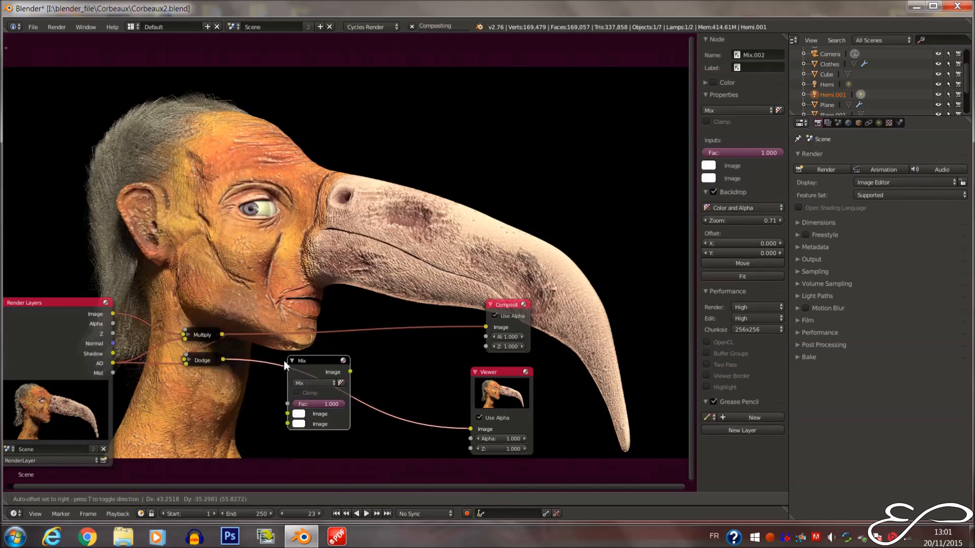
click(285, 361)
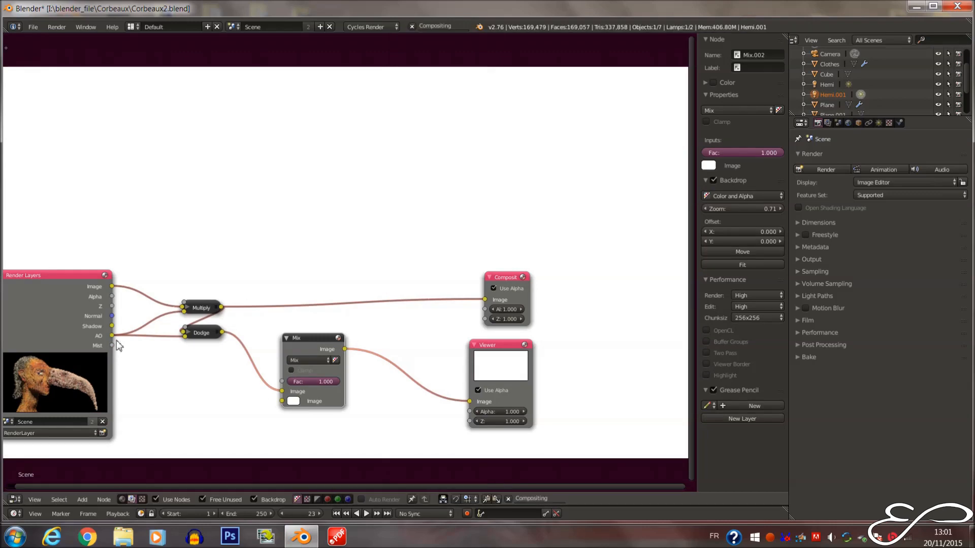
drag(113, 336, 282, 401)
Test Overlay on the new Mix node, switch it to Soft Light with factor 0.4, and collapse it
click(308, 360)
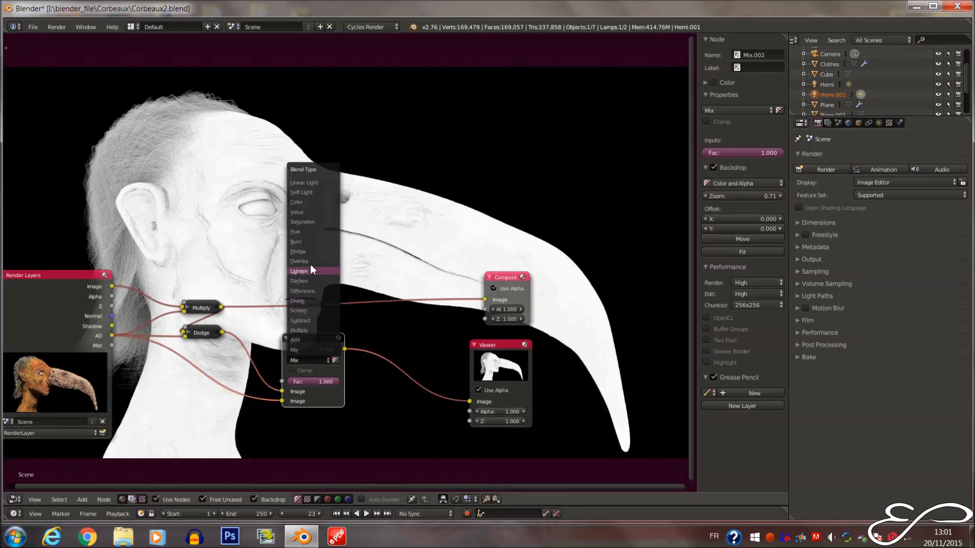
click(311, 265)
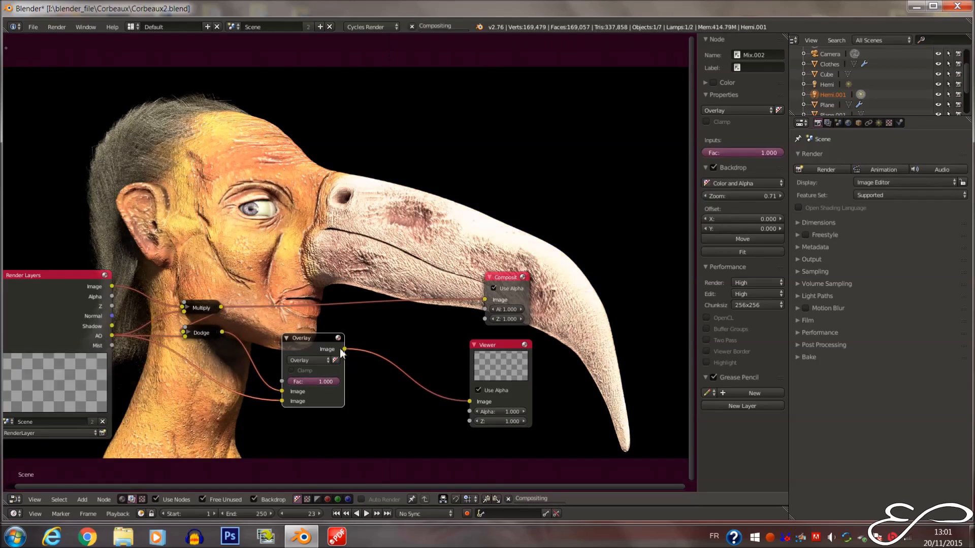
click(312, 360)
click(323, 191)
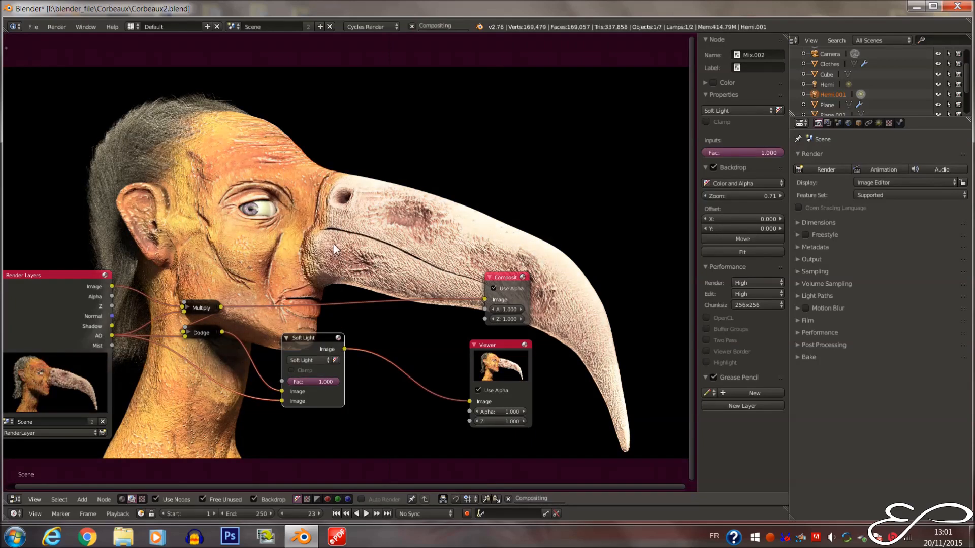
drag(331, 384, 277, 389)
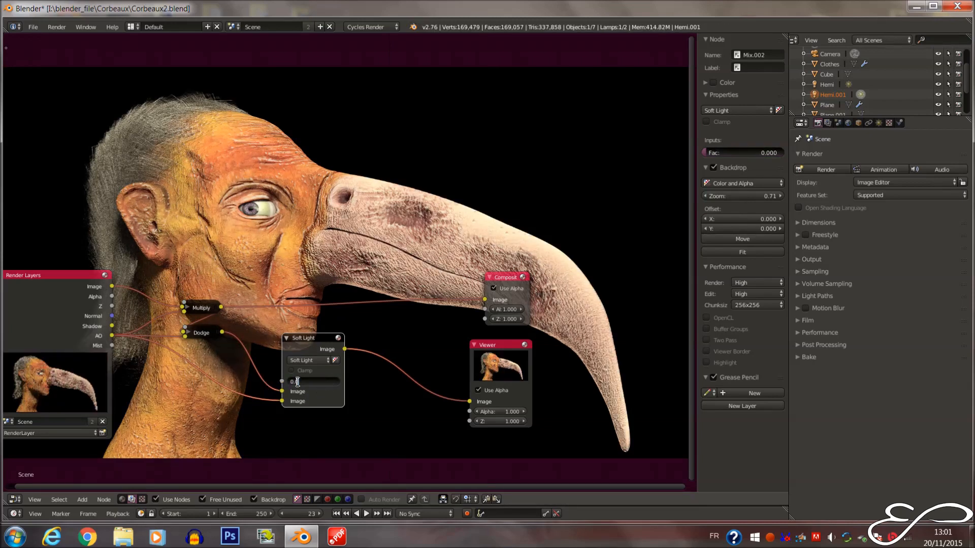
key(Return)
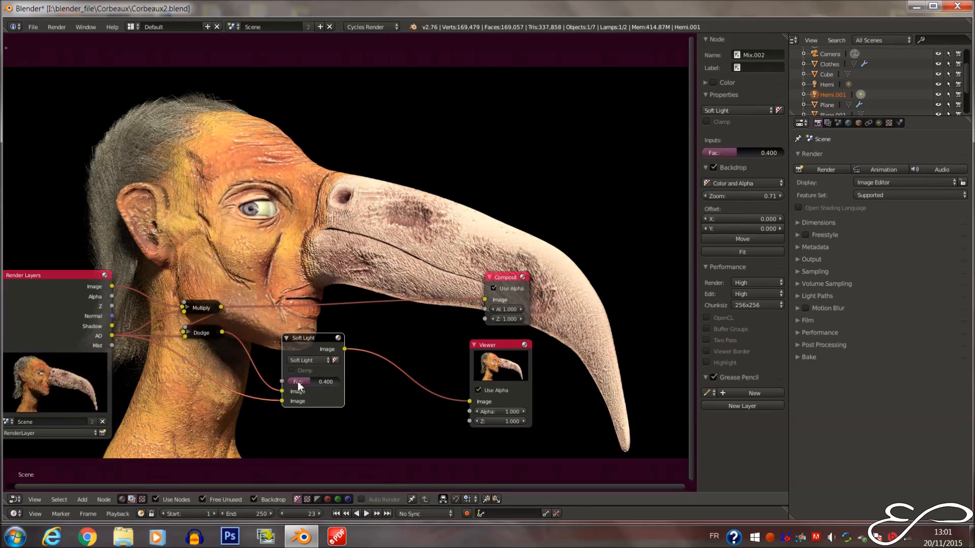
click(286, 338)
Stack the collapsed Dodge and Soft Light nodes neatly beneath the Multiply node
middle_drag(288, 339, 341, 308)
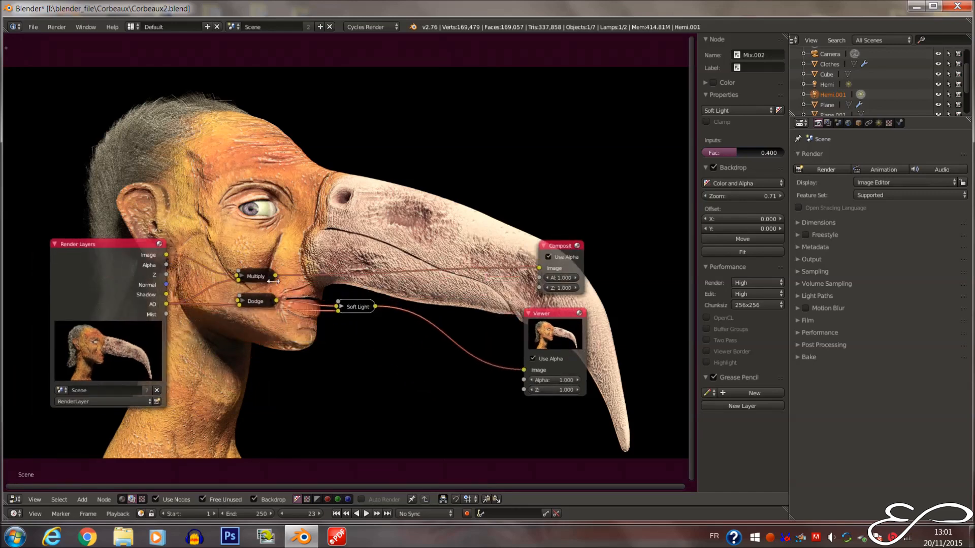
drag(261, 309, 273, 292)
drag(354, 309, 268, 312)
middle_drag(328, 264, 298, 277)
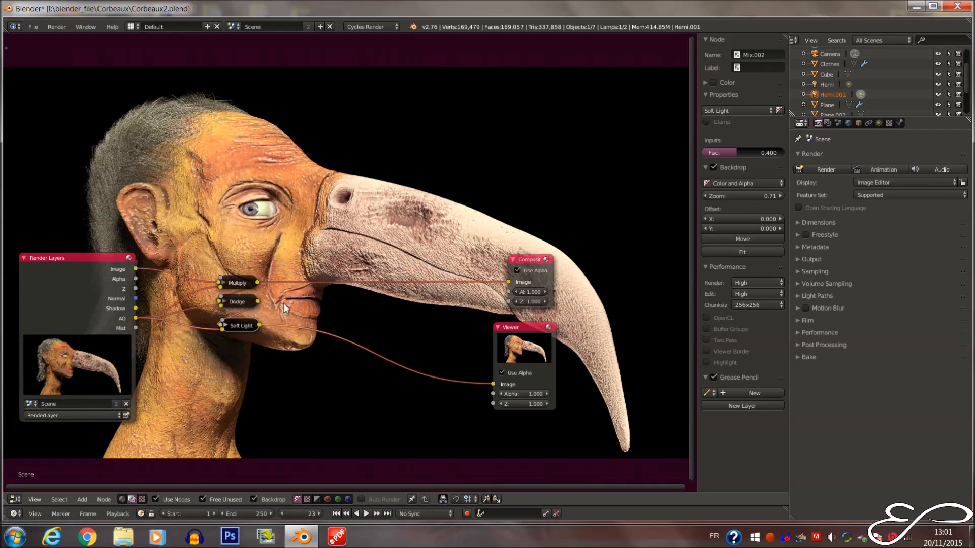
Insert a Mix node between the Soft Light node and the Viewer, and link the Shadow pass to its second image input
key(shift+a)
key(shift+a)
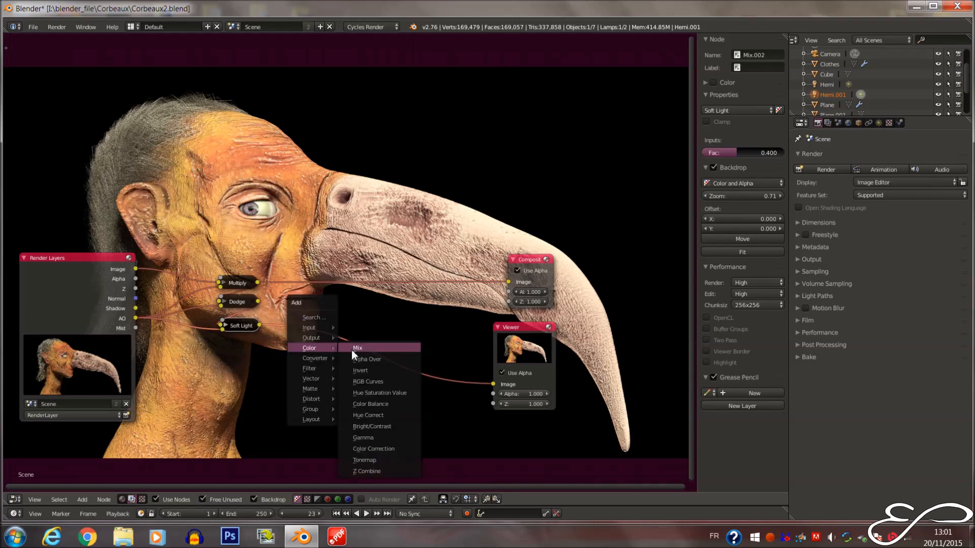
click(351, 350)
click(306, 312)
drag(137, 311, 308, 379)
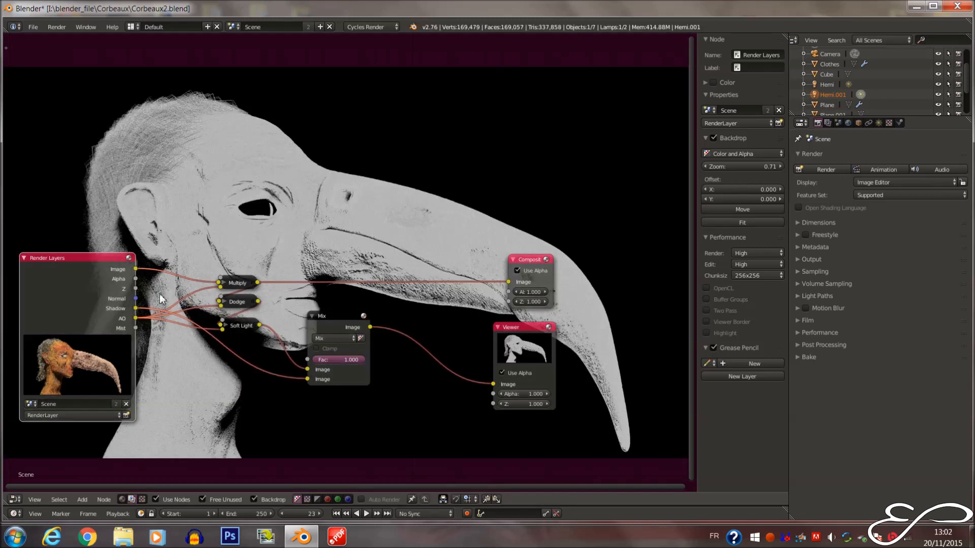
Try the Multiply blend mode on the new Mix node and test its factor against the render
click(331, 339)
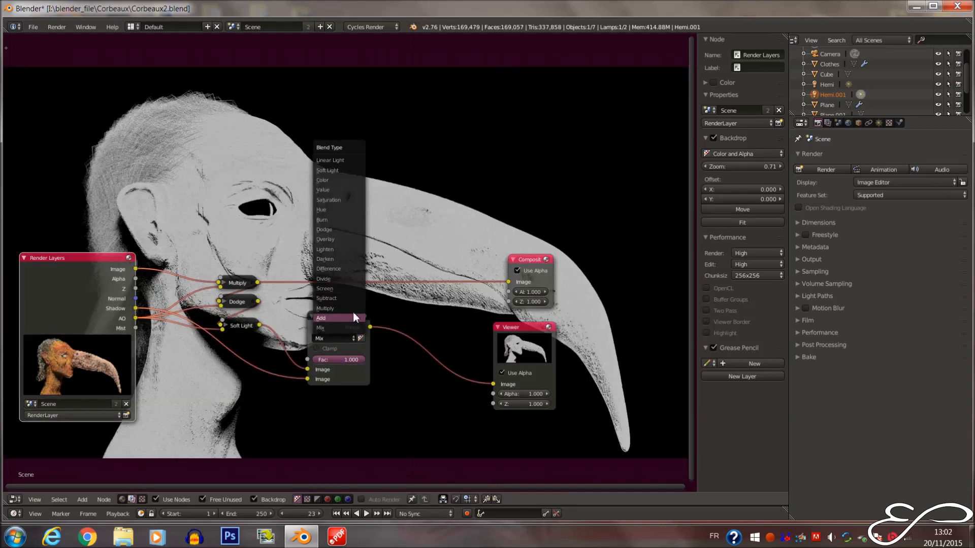
click(345, 308)
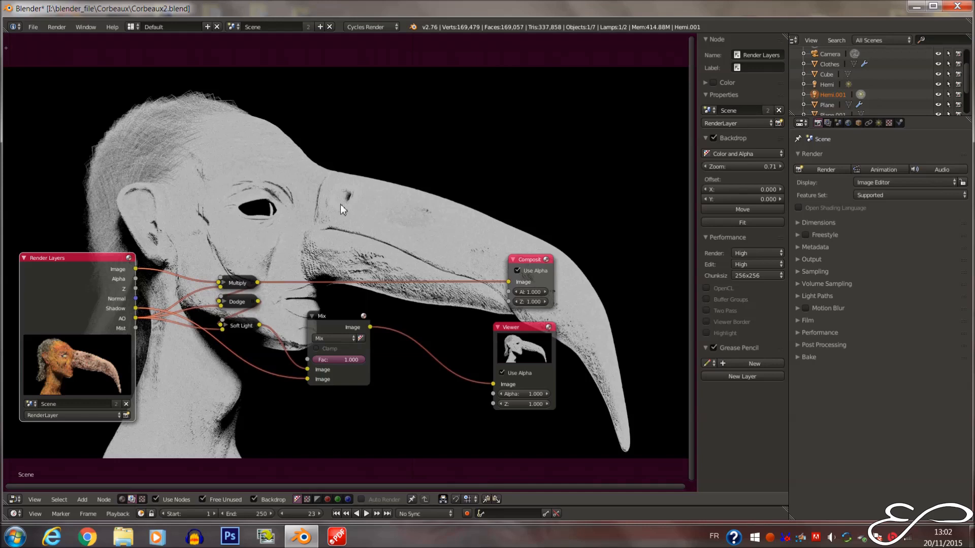
click(330, 341)
mouse_move(358, 358)
mouse_down()
mouse_move(345, 359)
mouse_move(363, 360)
mouse_up()
click(332, 338)
click(342, 308)
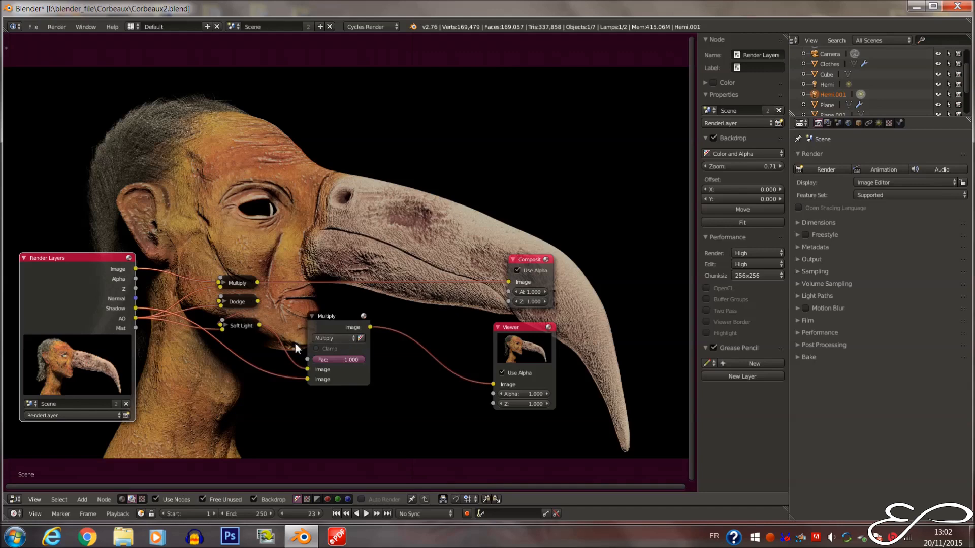
middle_drag(269, 365, 266, 383)
mouse_move(349, 378)
mouse_down()
mouse_move(277, 374)
mouse_move(361, 376)
mouse_up()
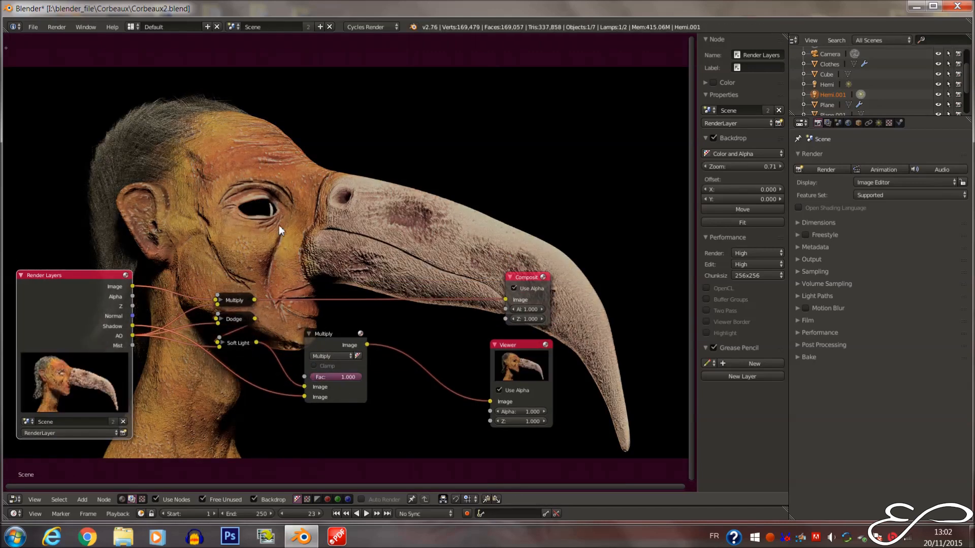
Try Overlay on the Shadow-fed Mix node at full factor
click(342, 356)
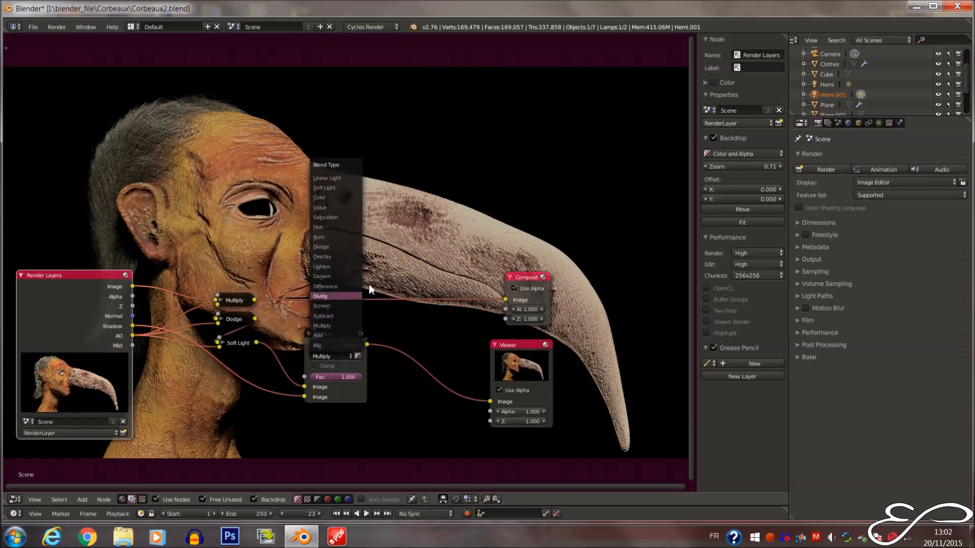
click(333, 356)
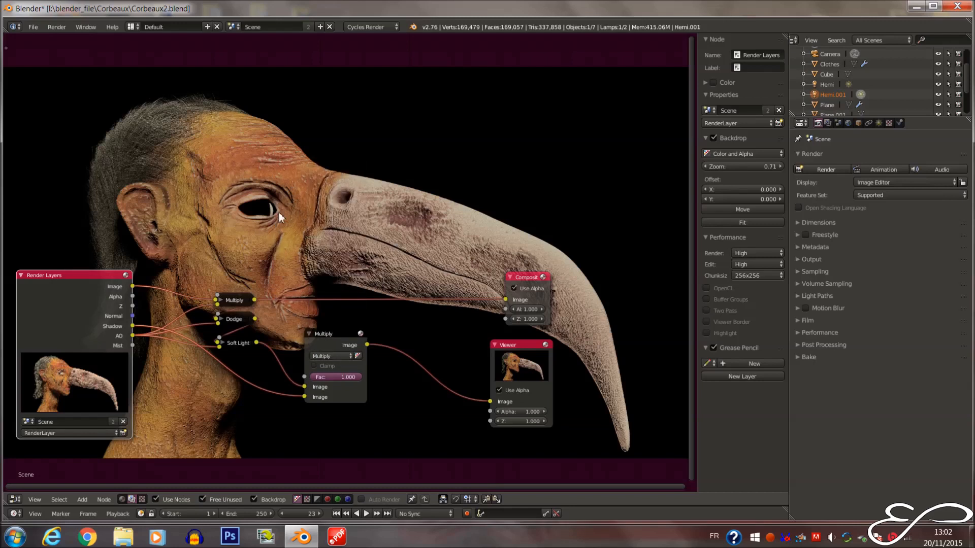
click(346, 355)
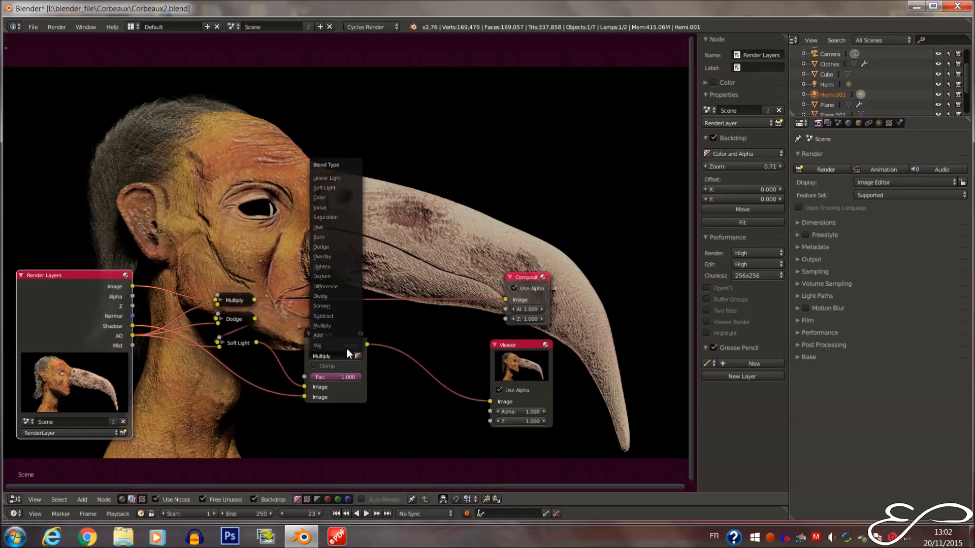
click(341, 256)
drag(349, 376, 394, 375)
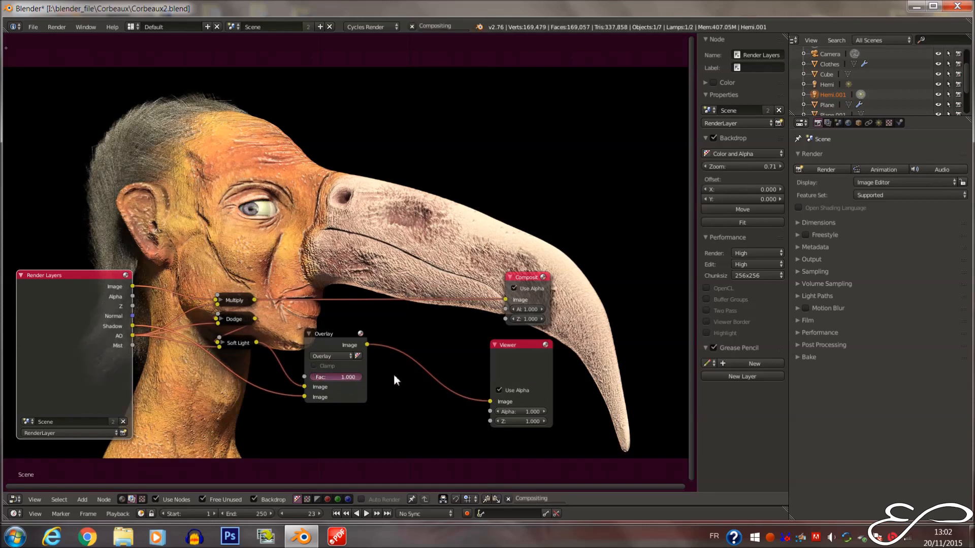
Try the Darken and Hue blend modes on the Shadow-fed Mix node
click(334, 357)
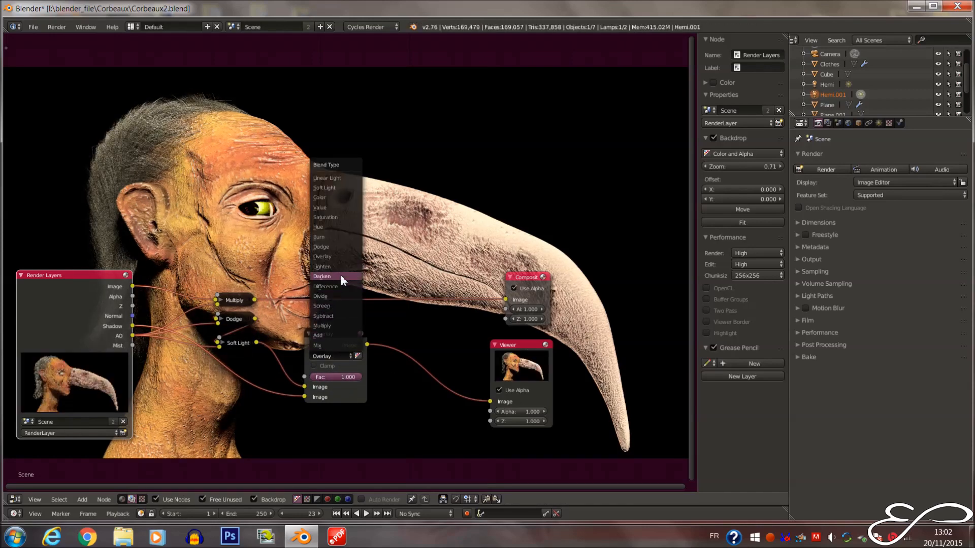
click(342, 277)
click(340, 356)
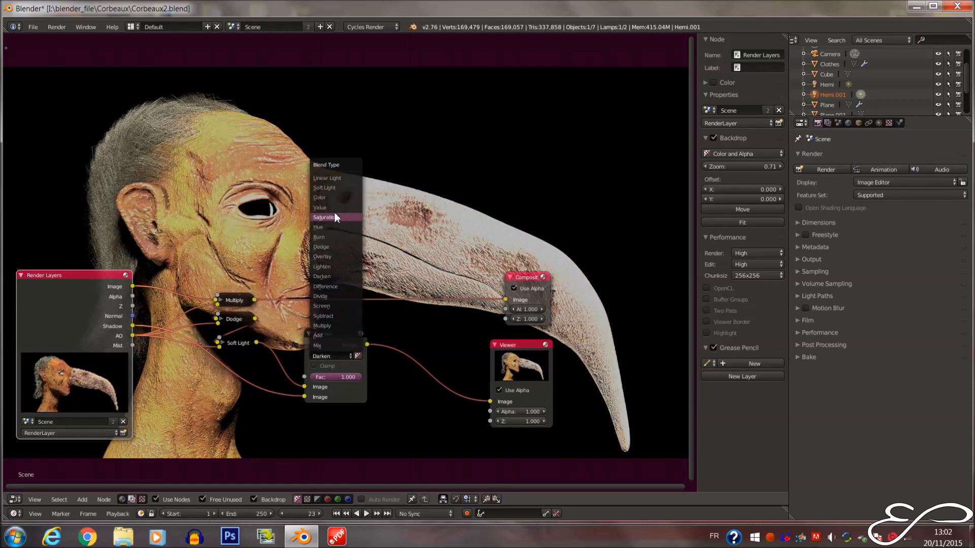
click(333, 225)
drag(348, 376, 400, 371)
Try Soft Light, Divide and Subtract on the Shadow-fed Mix node, lowering the Subtract factor to about 0.518
click(339, 356)
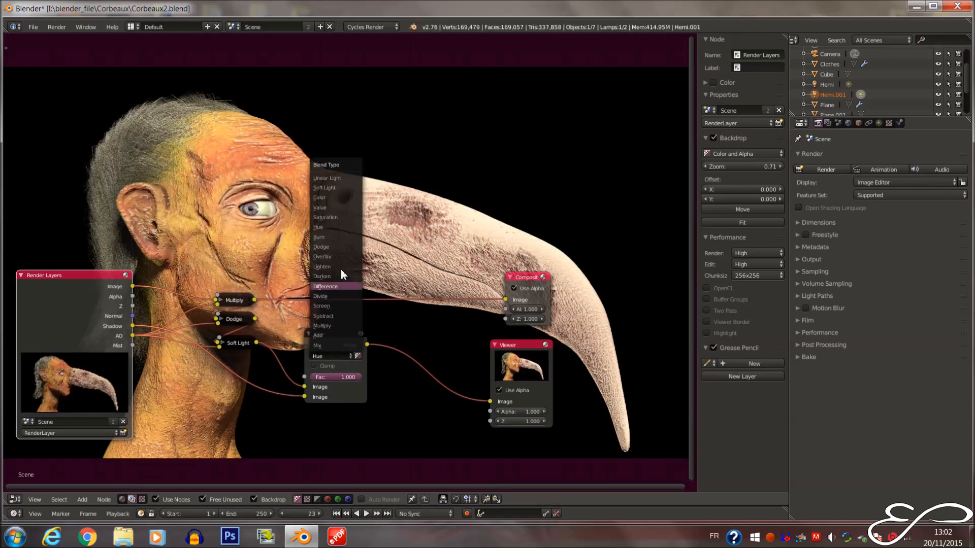
click(342, 188)
click(336, 355)
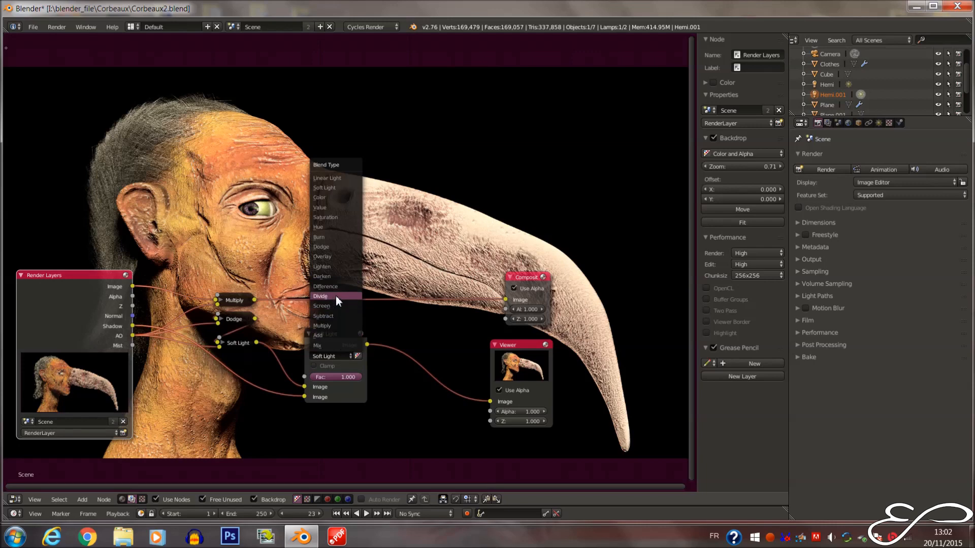
click(336, 296)
click(338, 356)
click(339, 315)
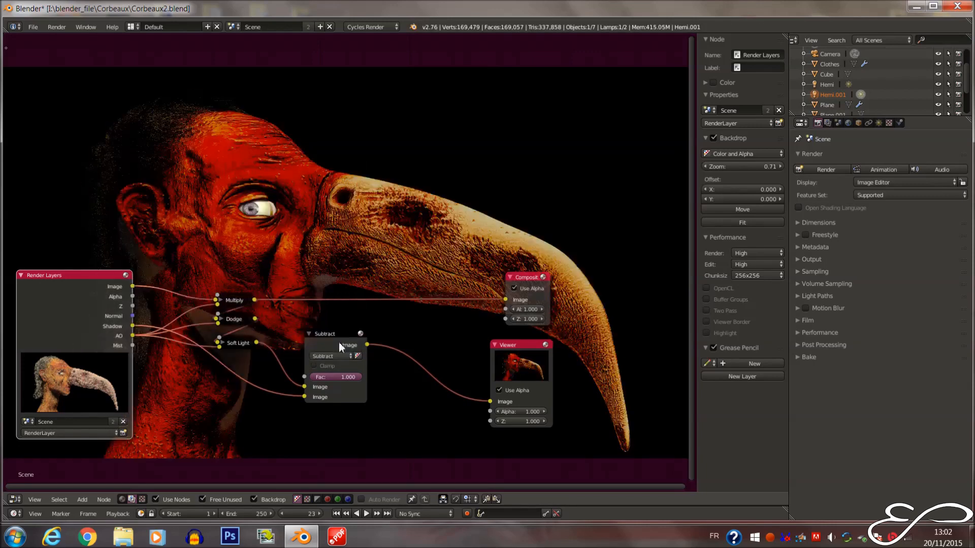
drag(349, 375, 315, 369)
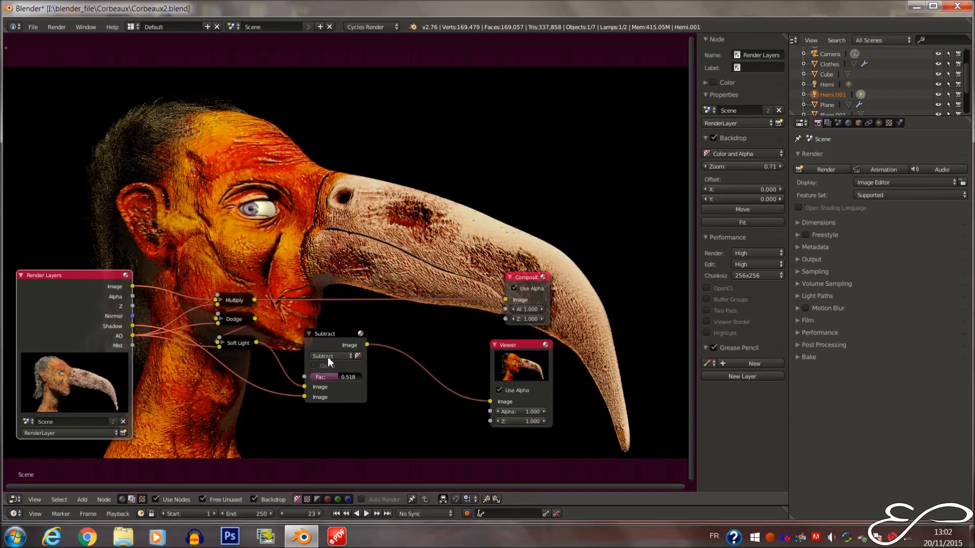
Try Add with a factor of about 0.955, Screen and Dodge on the Shadow-fed Mix node
click(328, 357)
click(331, 339)
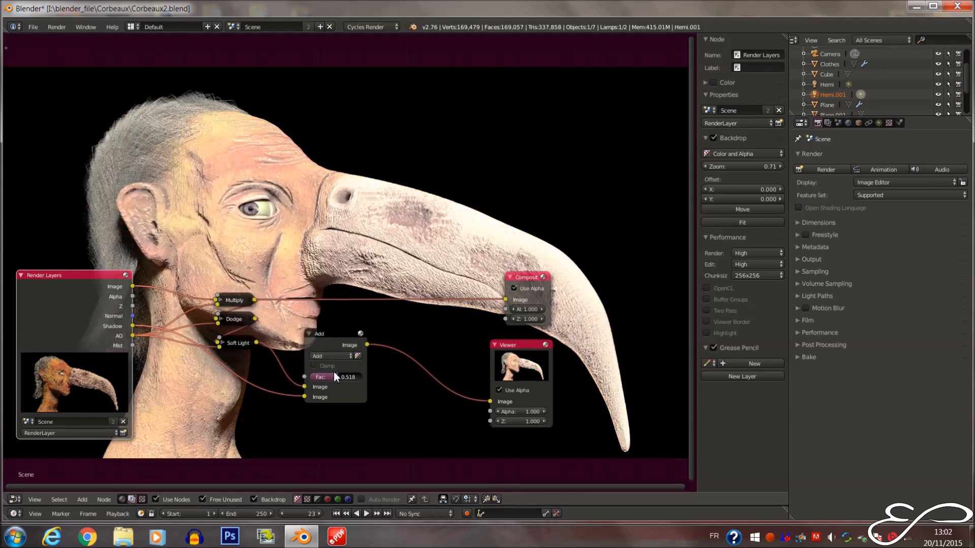
drag(334, 375, 341, 374)
click(341, 357)
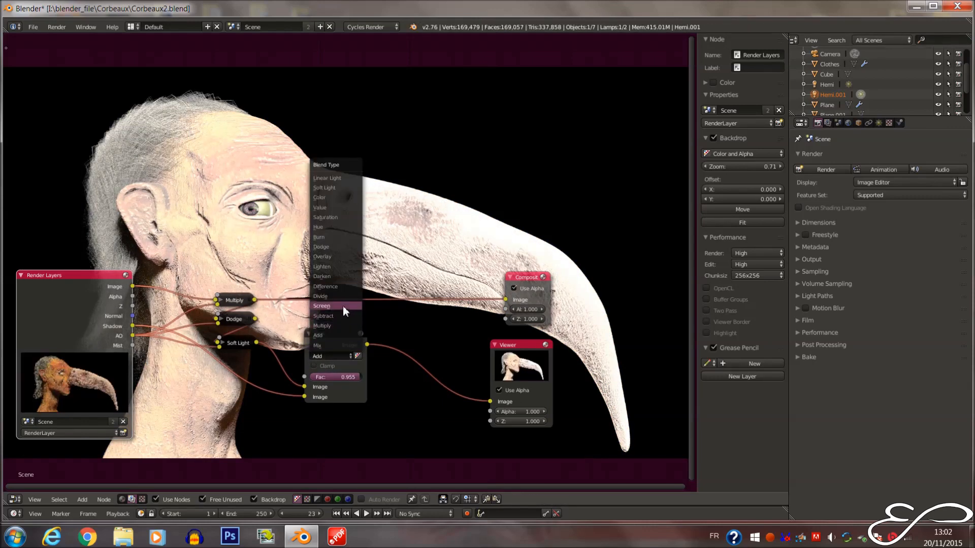
click(343, 307)
click(337, 356)
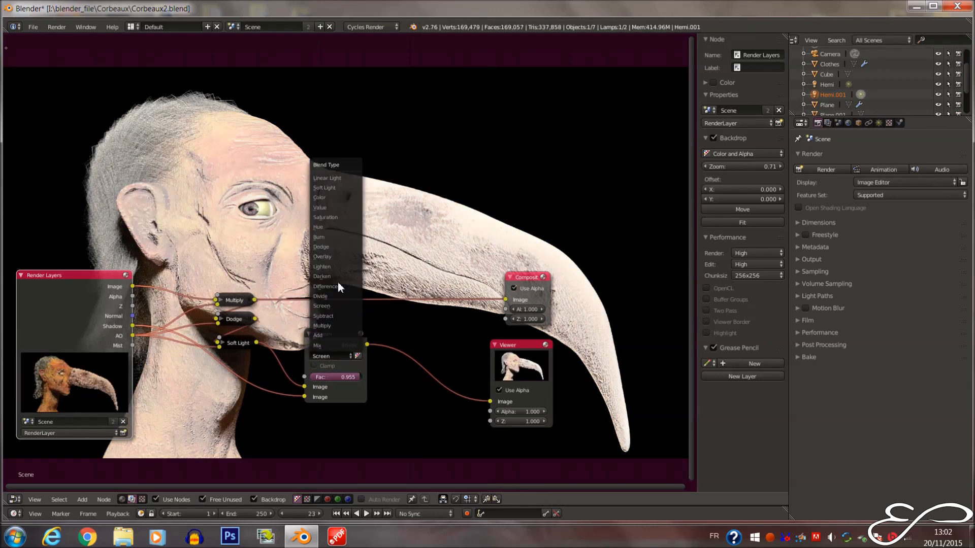
click(339, 247)
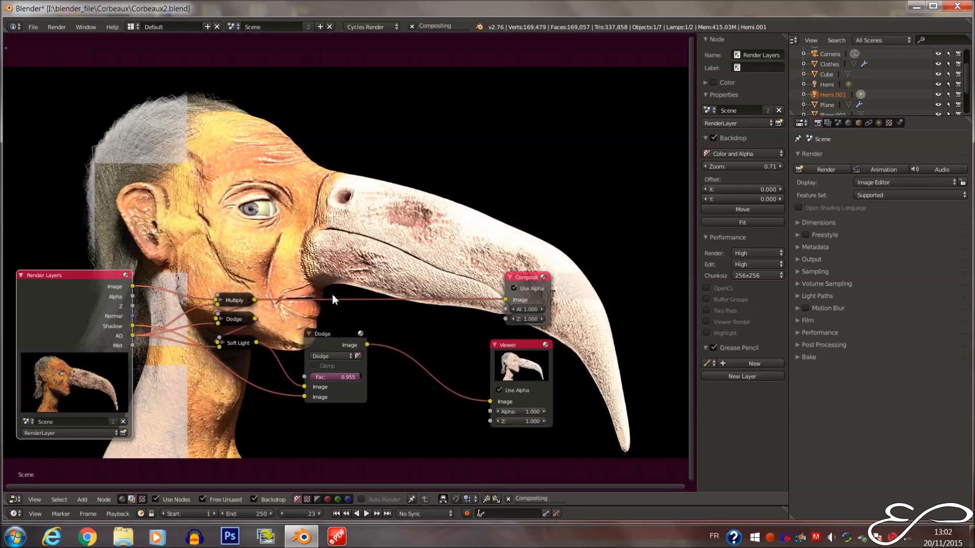
Switch the Shadow-fed Mix node to Overlay and set its factor to 0.200
click(335, 355)
click(344, 256)
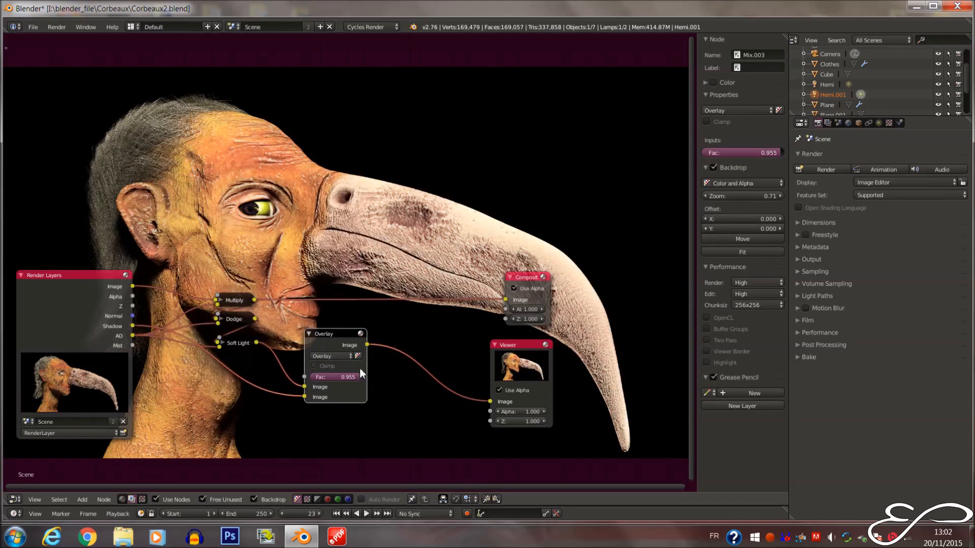
drag(358, 379, 324, 374)
click(331, 375)
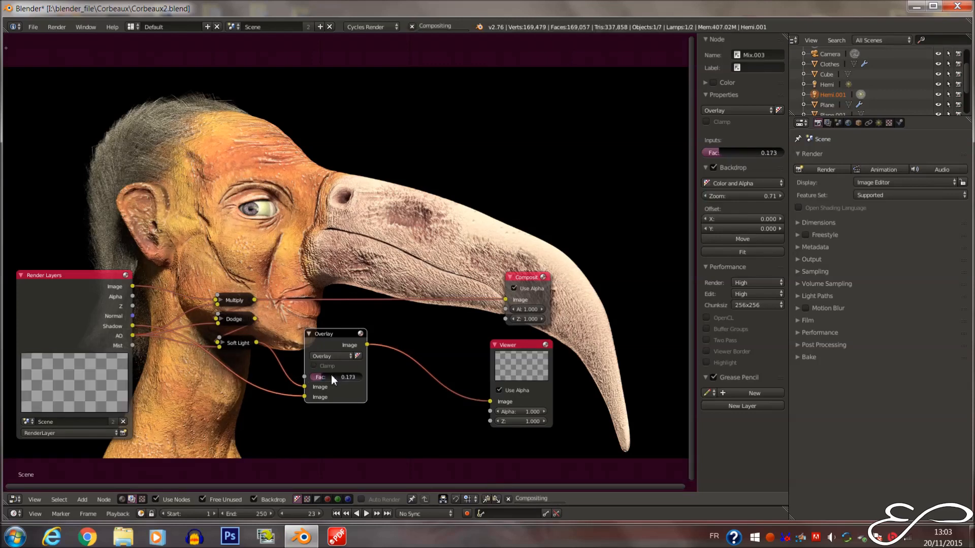
text(0.1)
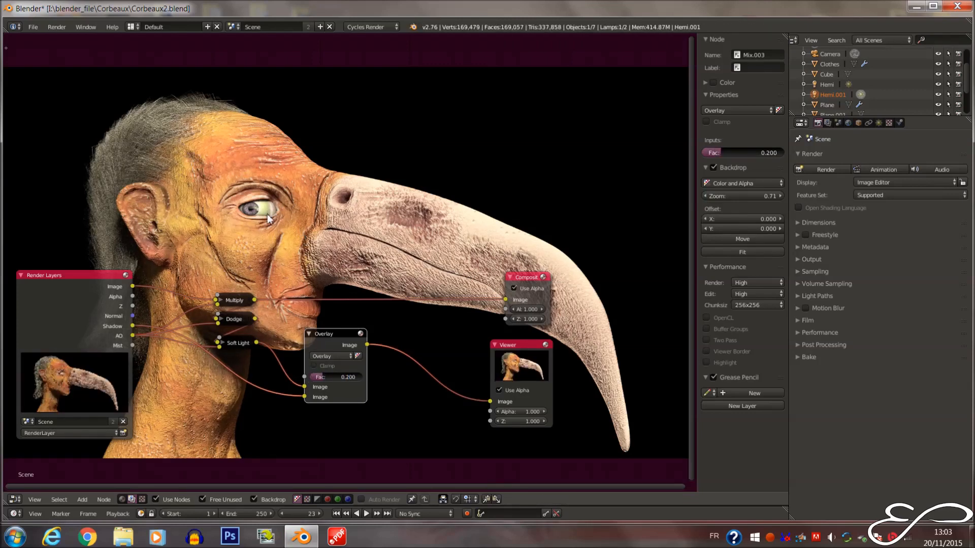
Collapse the Overlay node and stack it directly beneath the Soft Light node
click(309, 334)
middle_drag(345, 311, 412, 265)
drag(394, 292, 308, 326)
middle_drag(402, 270, 345, 270)
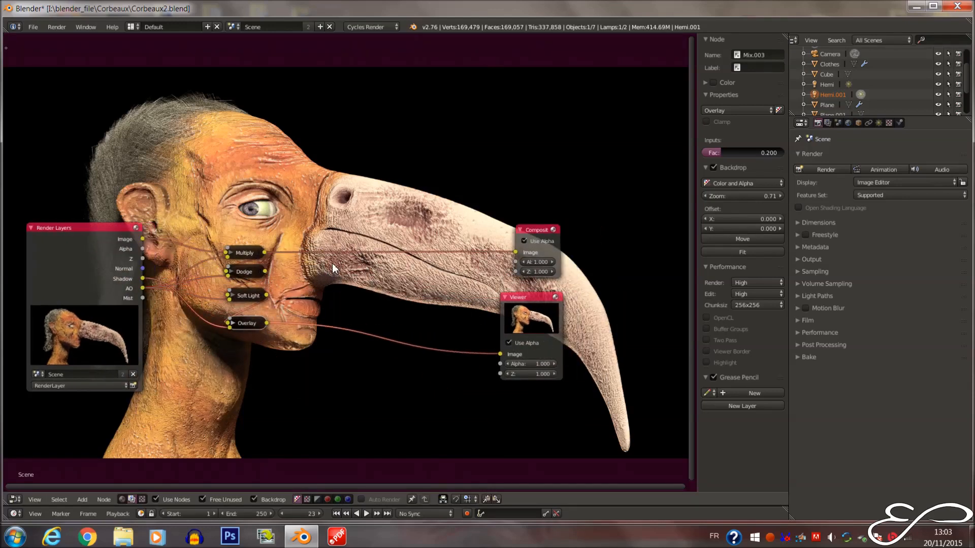
drag(244, 327, 245, 321)
Insert a Mix node between the Overlay node and the Viewer, and nudge the Soft Light node into line in the stack
key(shift+a)
mouse_move(313, 339)
click(345, 339)
click(342, 284)
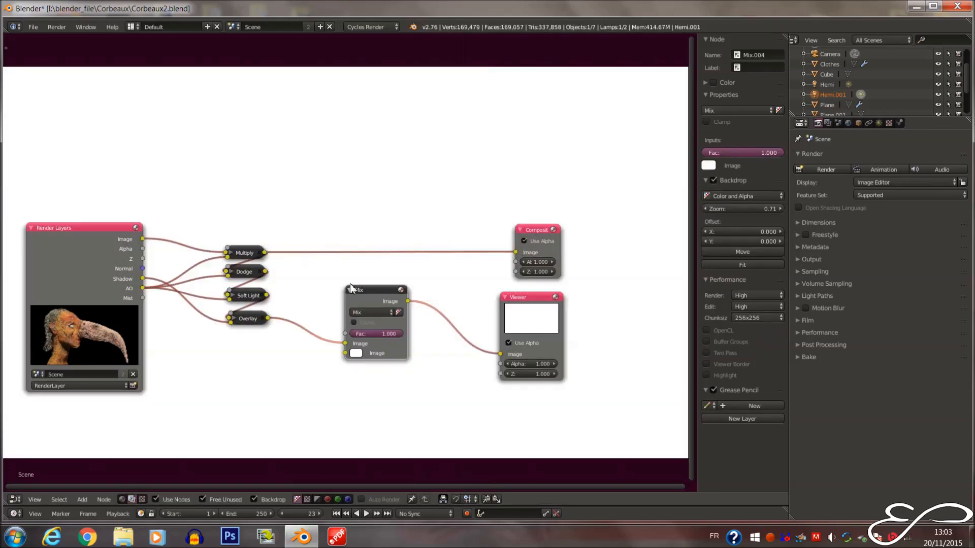
drag(246, 303, 242, 303)
right_click(242, 303)
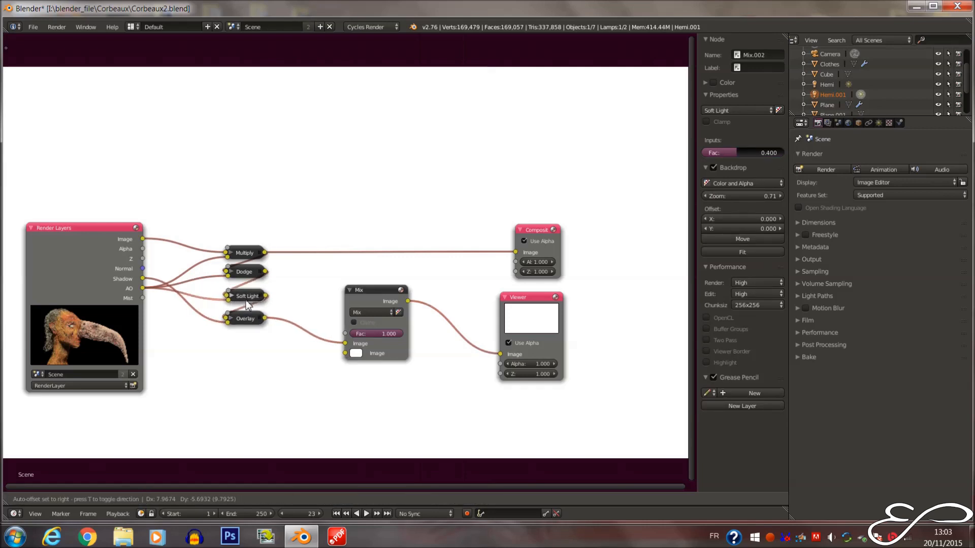
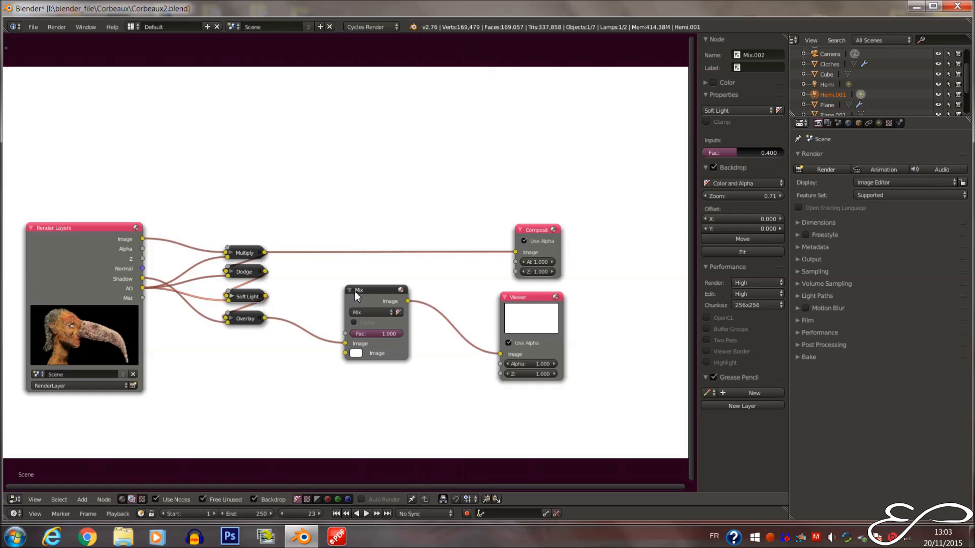
Link the Normal pass to the new Mix node's second image input and move the node closer to the Viewer
drag(144, 274, 343, 353)
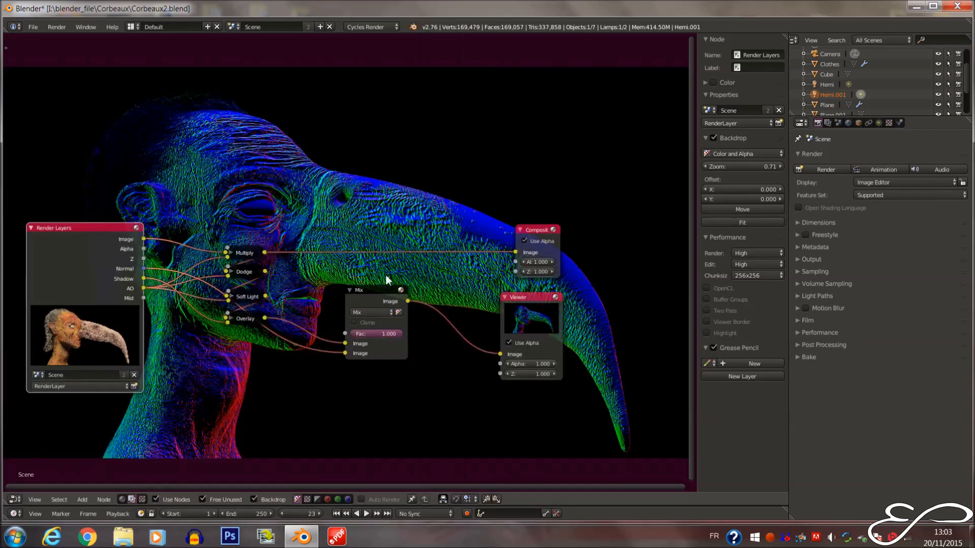
middle_drag(379, 286, 418, 241)
drag(417, 241, 445, 268)
Add a Normal vector node on the link between the Normal pass and the Mix node
key(shift+a)
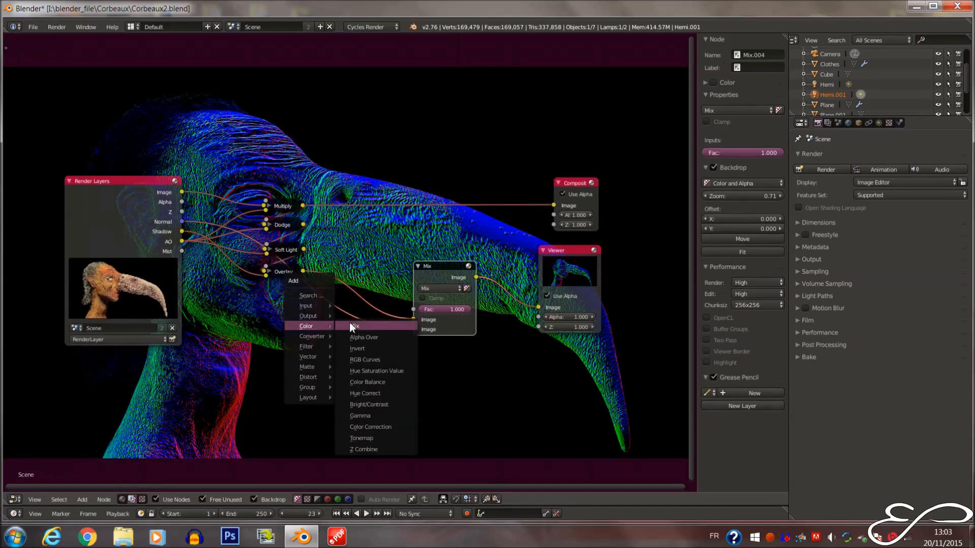
key(shift+a)
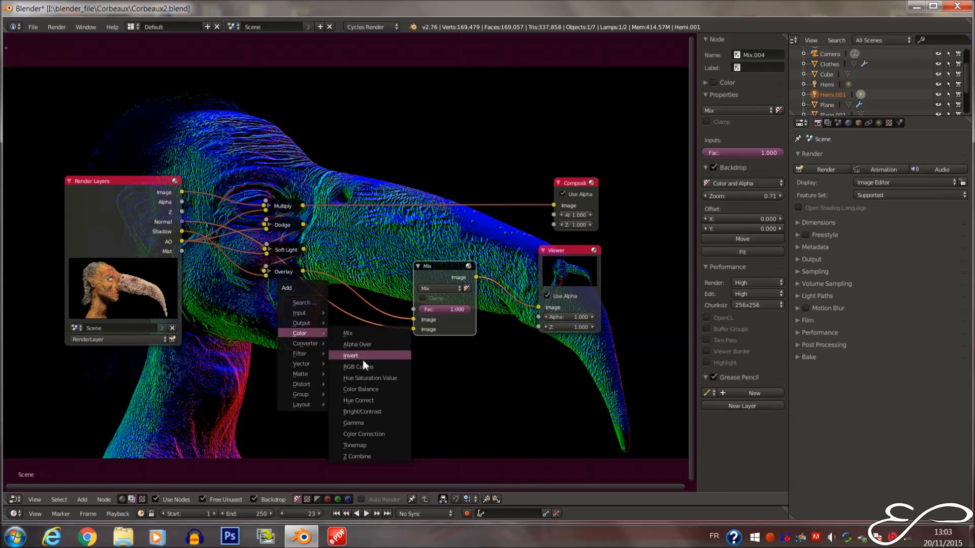
mouse_move(312, 345)
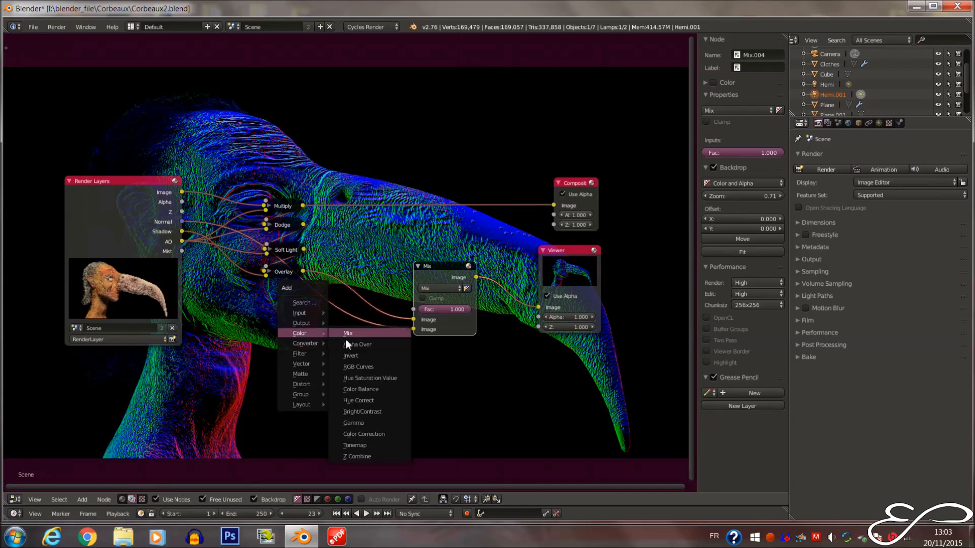
mouse_move(307, 363)
click(342, 364)
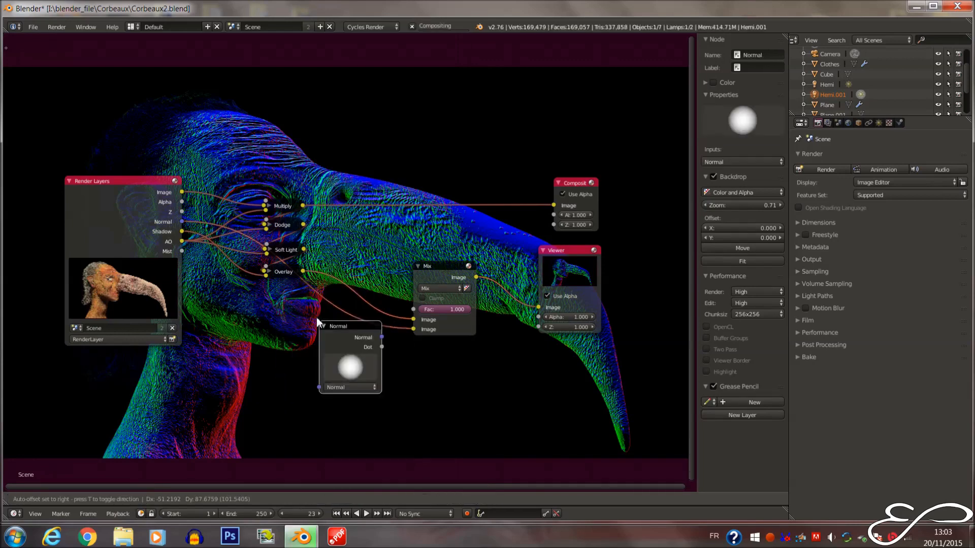
click(348, 332)
Link the Normal node's Dot output to the Mix node's first image input and preview the Dot output in the Viewer
drag(342, 345, 419, 329)
key(ctrl+z)
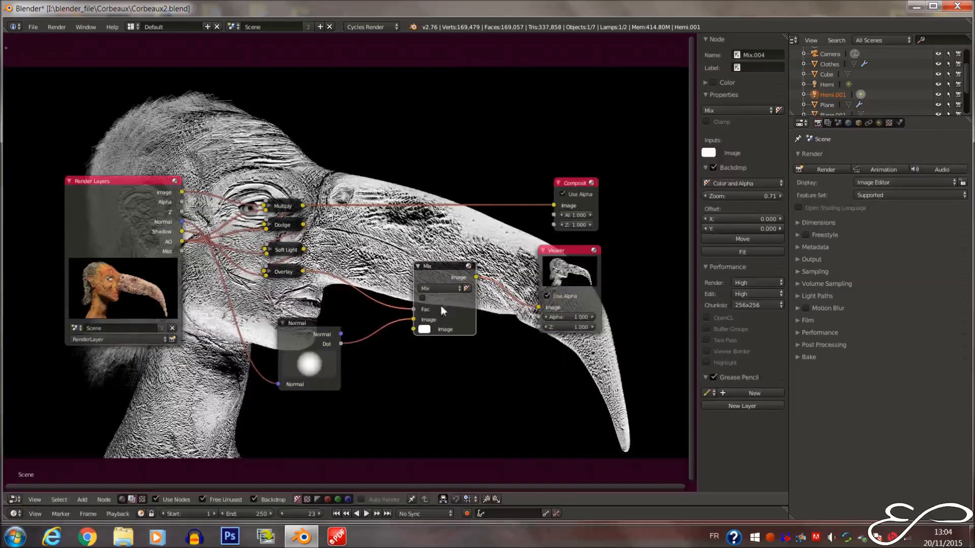
middle_drag(441, 306, 393, 307)
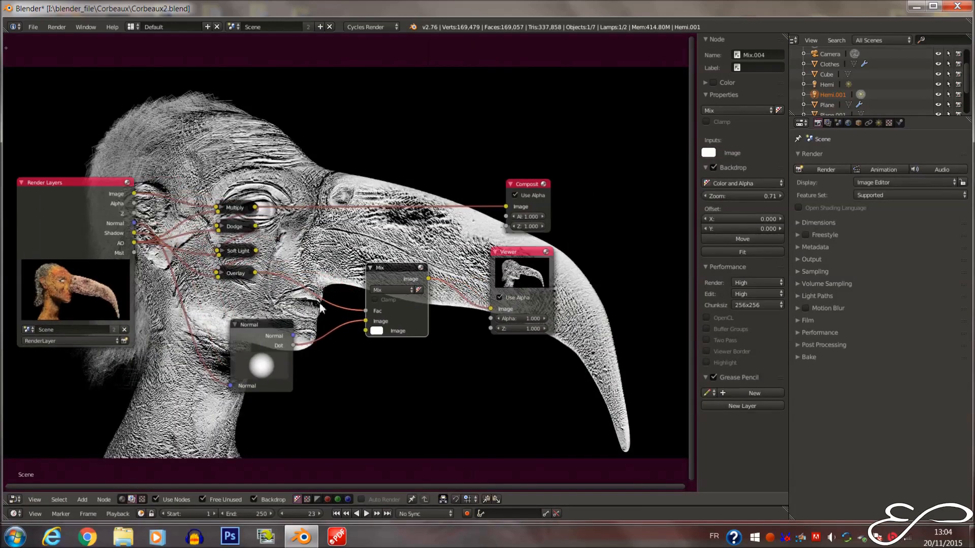
click(273, 327)
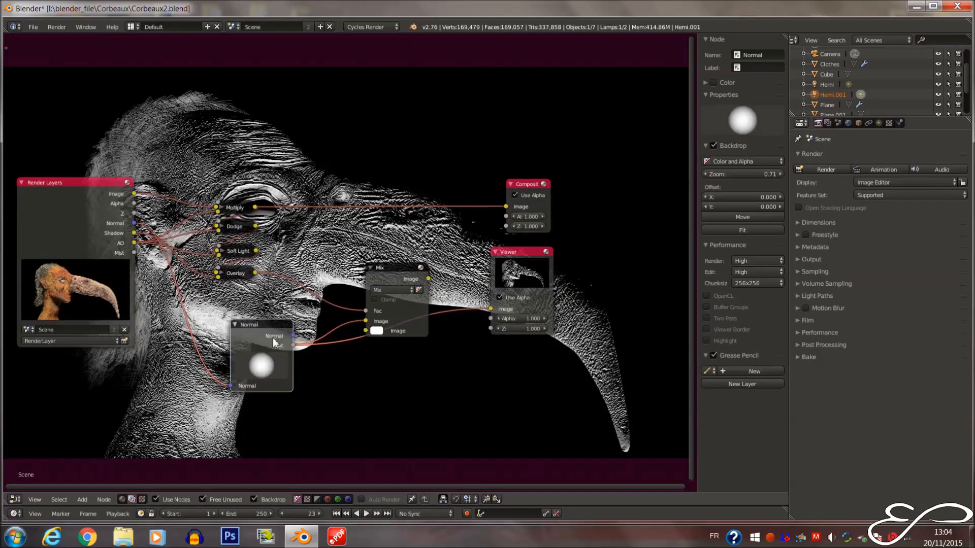
Rotate the Normal node's direction sphere so the Dot mask lights most of the head, and collapse the node
middle_drag(299, 287, 314, 321)
mouse_move(277, 398)
mouse_down()
mouse_move(300, 388)
mouse_move(263, 377)
mouse_move(302, 389)
mouse_move(278, 426)
mouse_move(287, 410)
mouse_move(266, 393)
mouse_move(312, 386)
mouse_move(278, 402)
mouse_move(285, 392)
mouse_move(283, 403)
mouse_move(261, 386)
mouse_move(267, 393)
mouse_up()
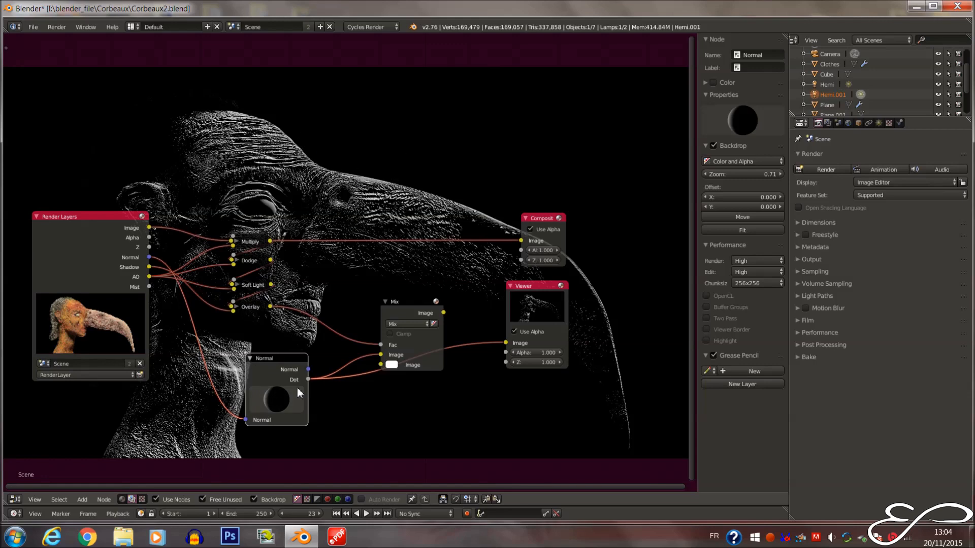
mouse_move(297, 388)
mouse_down()
mouse_move(345, 388)
mouse_move(285, 391)
mouse_move(297, 389)
mouse_move(282, 400)
mouse_move(198, 379)
mouse_move(294, 409)
mouse_move(275, 397)
mouse_move(262, 404)
mouse_move(278, 403)
mouse_move(274, 382)
mouse_move(287, 377)
mouse_move(284, 394)
mouse_move(296, 403)
mouse_up()
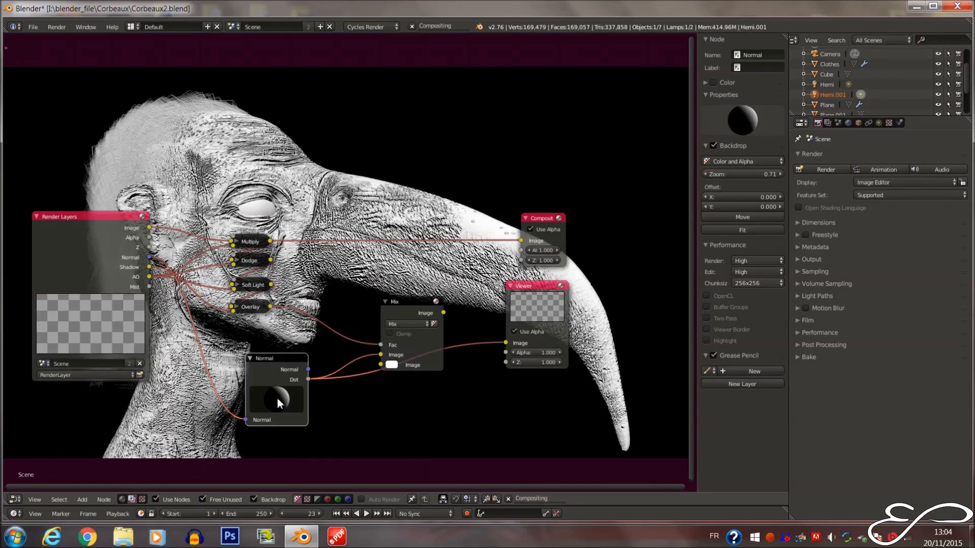
click(251, 358)
middle_drag(250, 357, 206, 364)
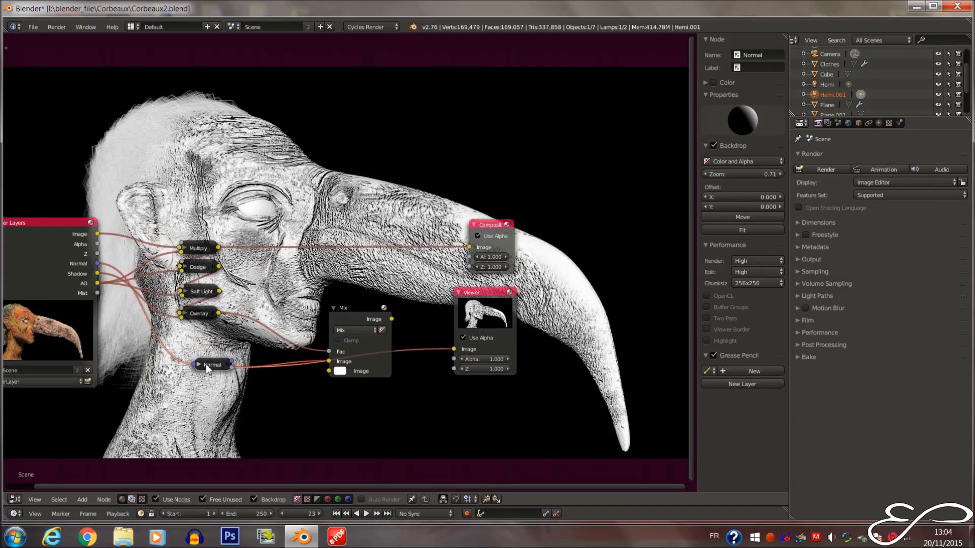
Link the Normal node's Dot output to the Mix node's second image input and the Mix output to Viewer and Composite
drag(453, 349, 329, 371)
drag(391, 319, 454, 349)
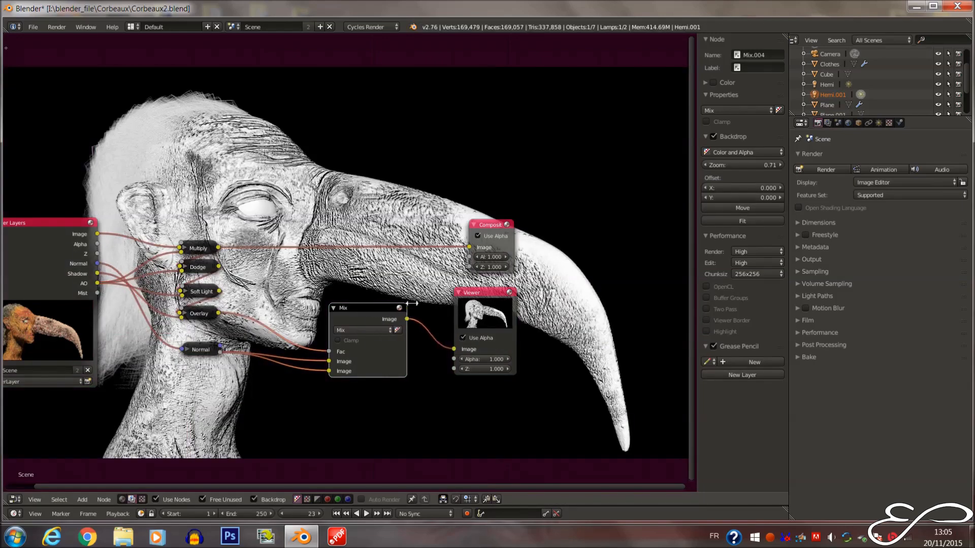
drag(391, 319, 469, 247)
drag(370, 309, 370, 283)
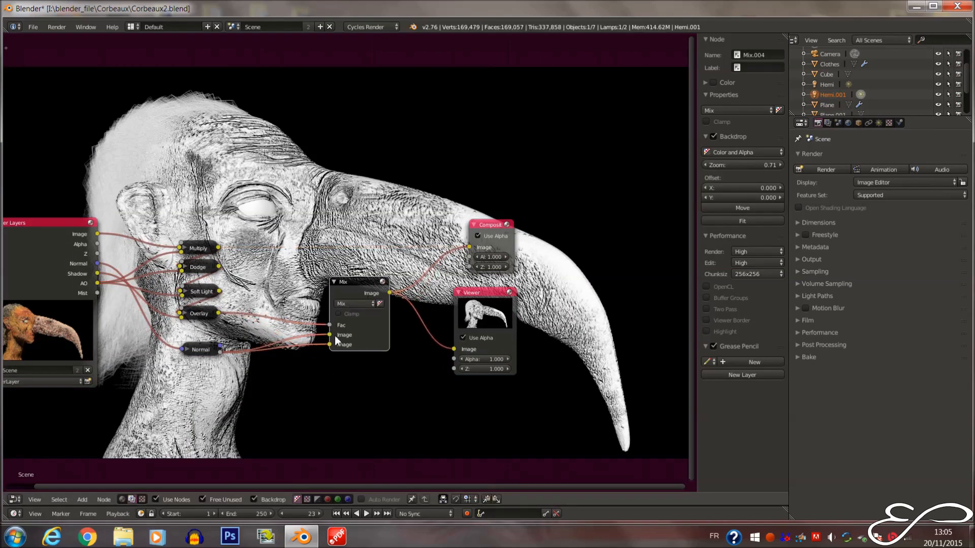
Drive the Mix node's factor with the Dot output, set its blend type to Add, and link Overlay to its first image input
drag(329, 344, 330, 325)
click(357, 302)
click(349, 283)
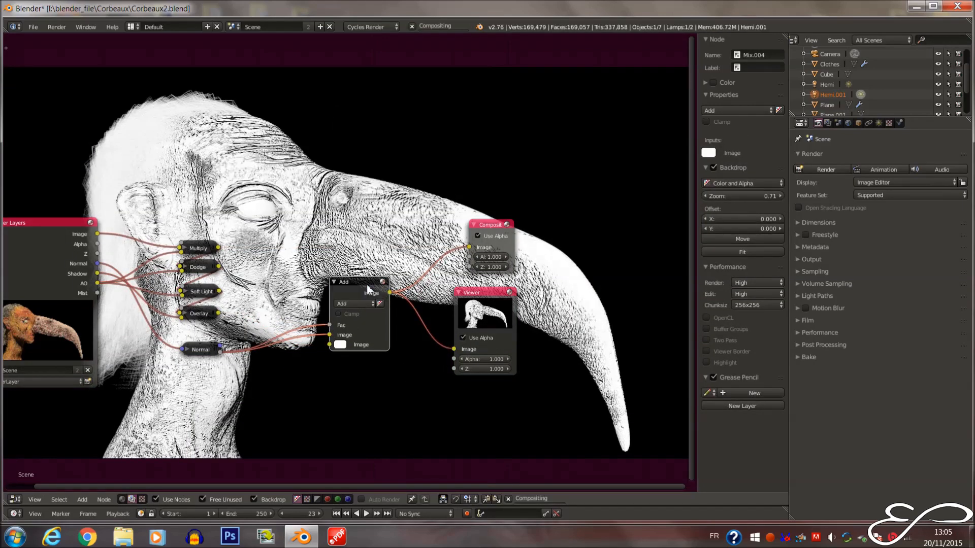
drag(219, 313, 305, 350)
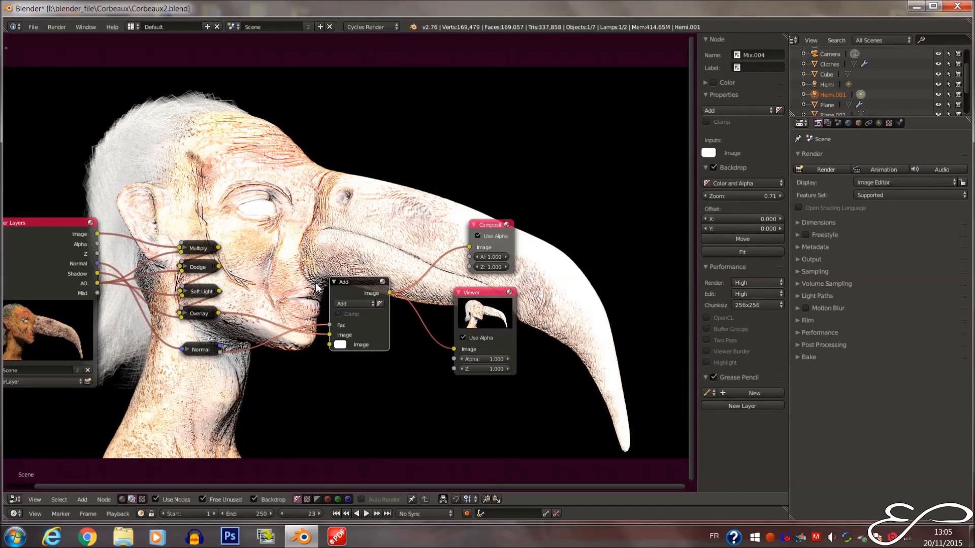
scroll(316, 287, up, 1)
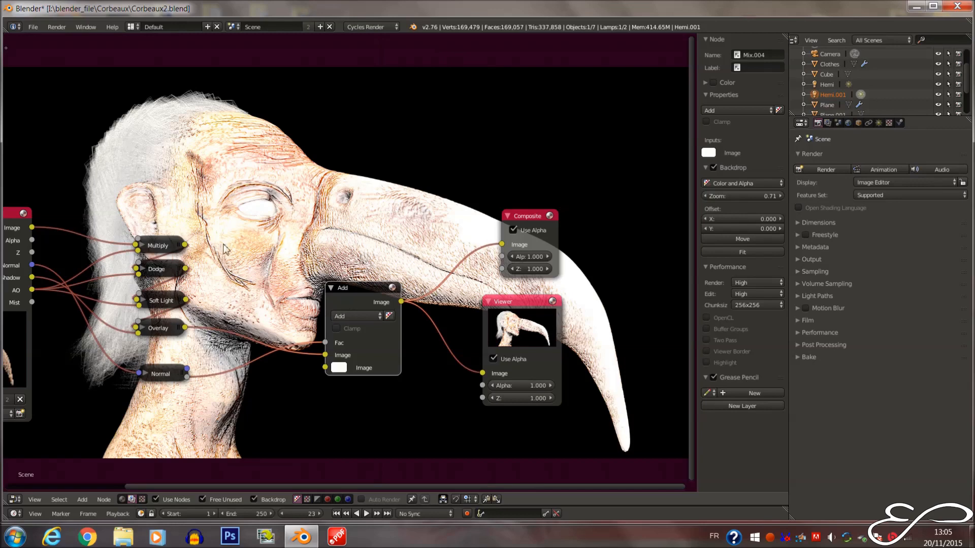
Try a dark red as the Add node's second image colour
click(339, 368)
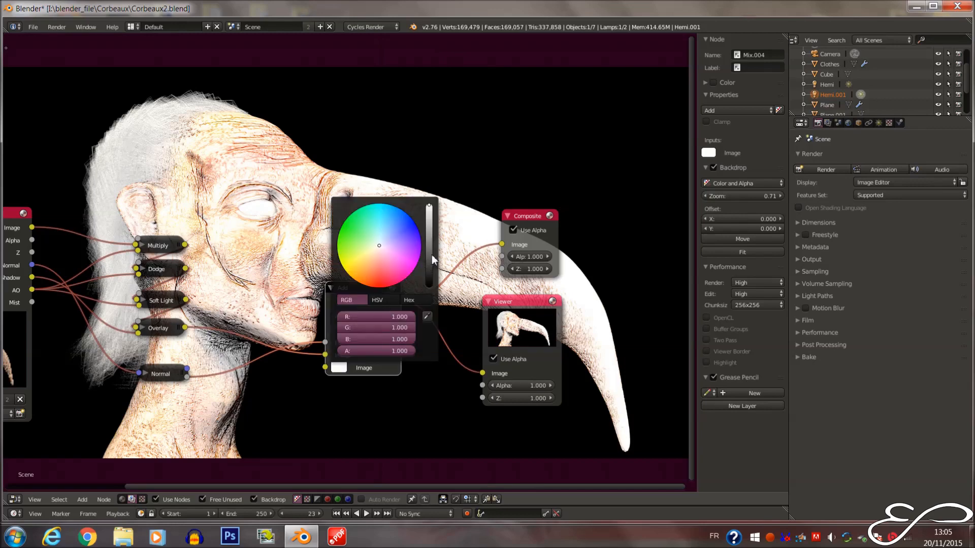
mouse_move(432, 254)
mouse_down()
mouse_move(429, 245)
mouse_move(431, 264)
mouse_up()
drag(370, 248, 364, 279)
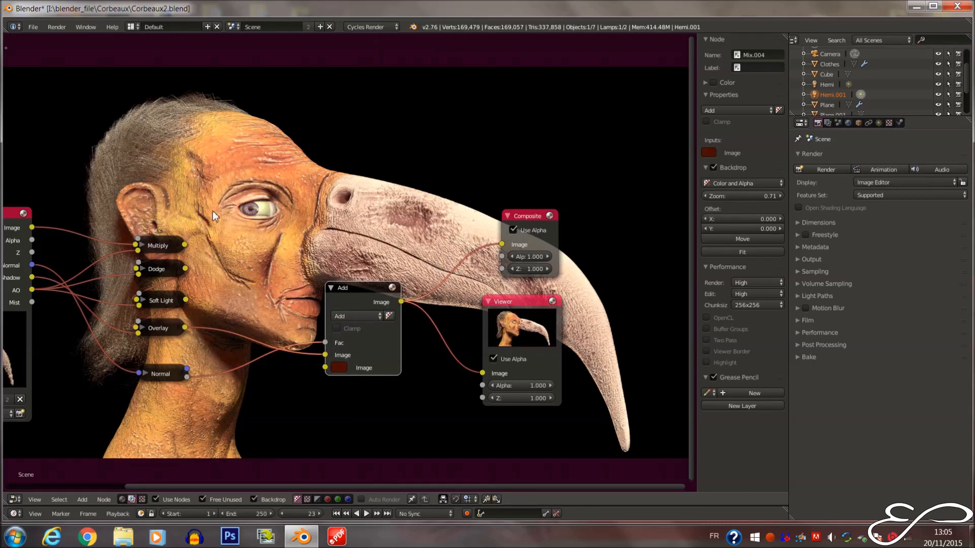
Change the Add node's blend type to Multiply with an orange-red second colour, keeping the Dot output on its factor input
mouse_move(325, 343)
mouse_down()
mouse_move(326, 352)
mouse_move(326, 343)
mouse_up()
click(353, 318)
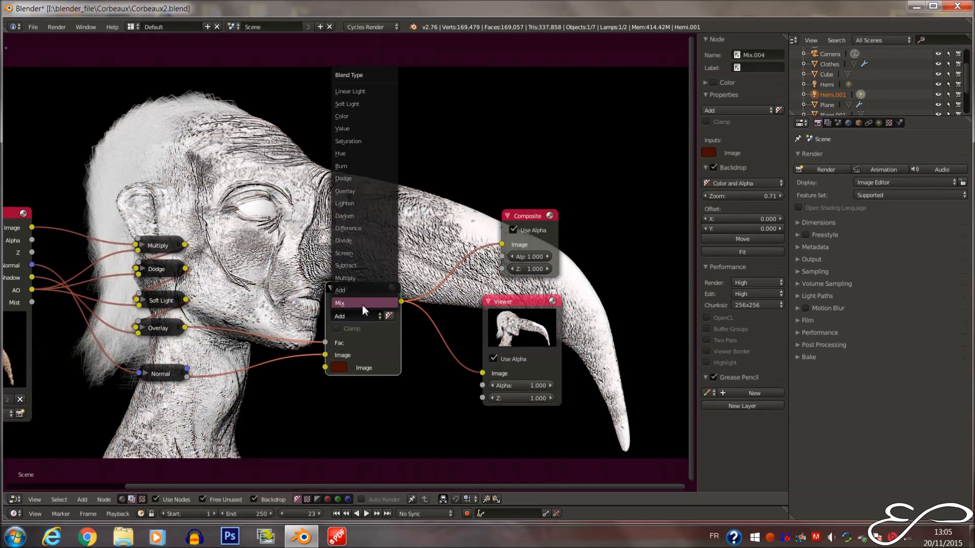
click(371, 279)
click(345, 366)
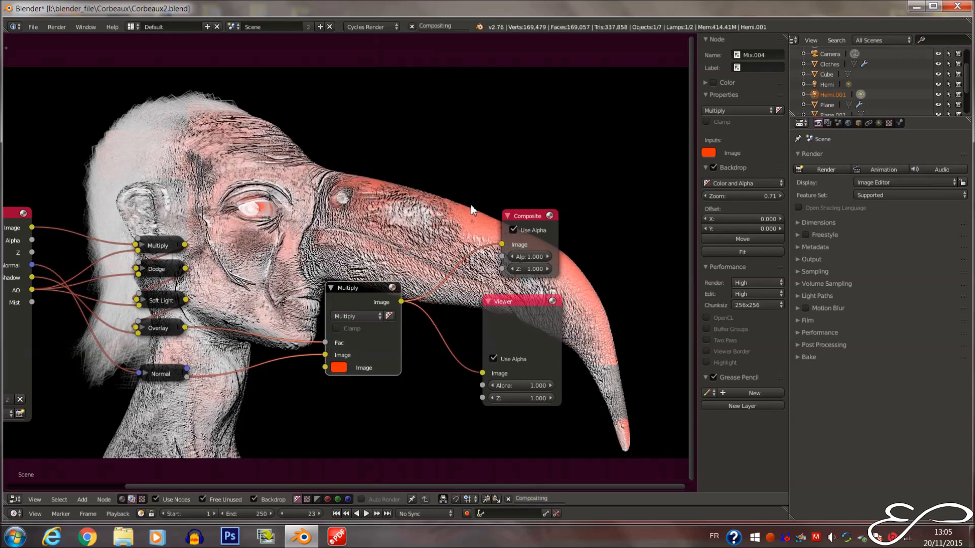
mouse_move(326, 342)
mouse_down()
mouse_move(330, 356)
mouse_move(326, 344)
mouse_up()
Set the Multiply node's second image colour to a pale blue-grey of R 0.617, G 0.699, B 0.792
click(347, 366)
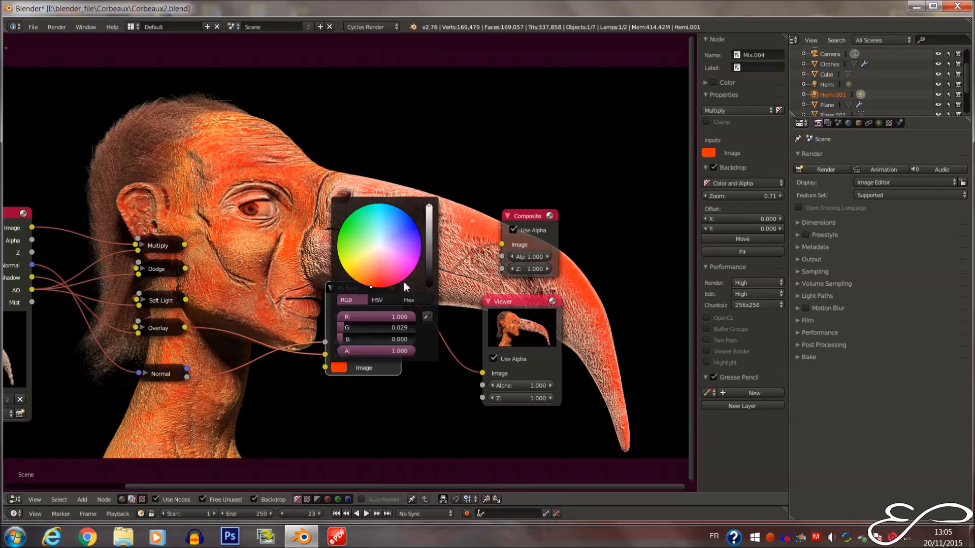
drag(377, 250, 363, 286)
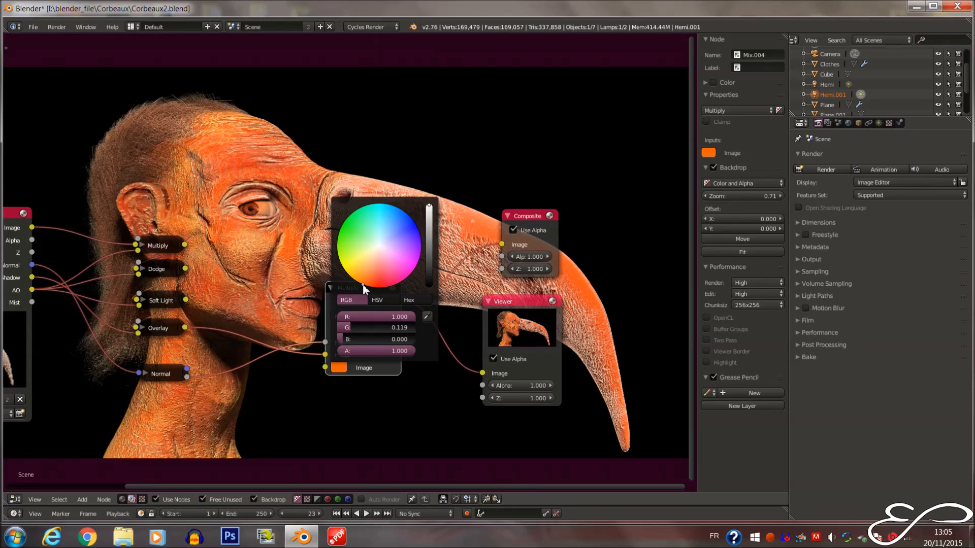
mouse_move(363, 285)
mouse_down()
mouse_move(380, 250)
mouse_move(366, 302)
mouse_up()
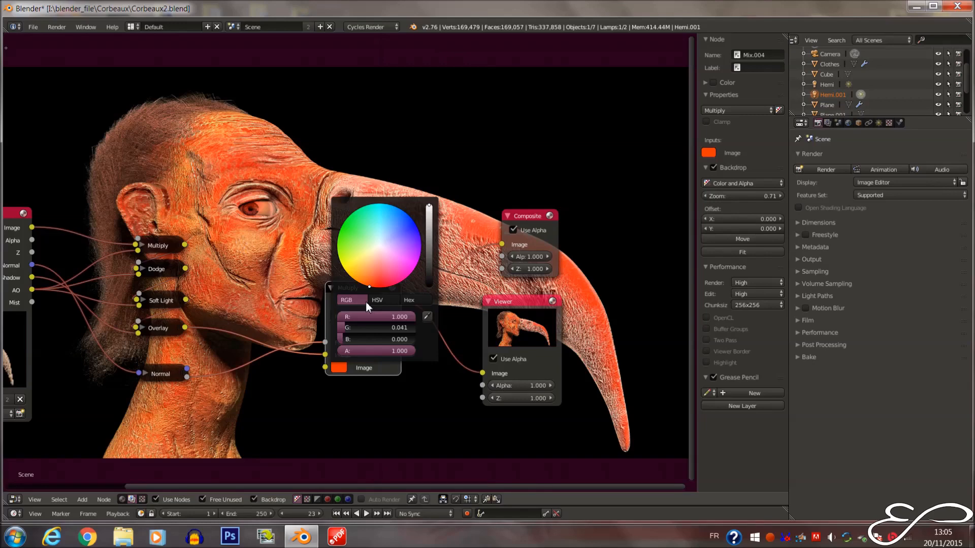
drag(365, 300, 398, 207)
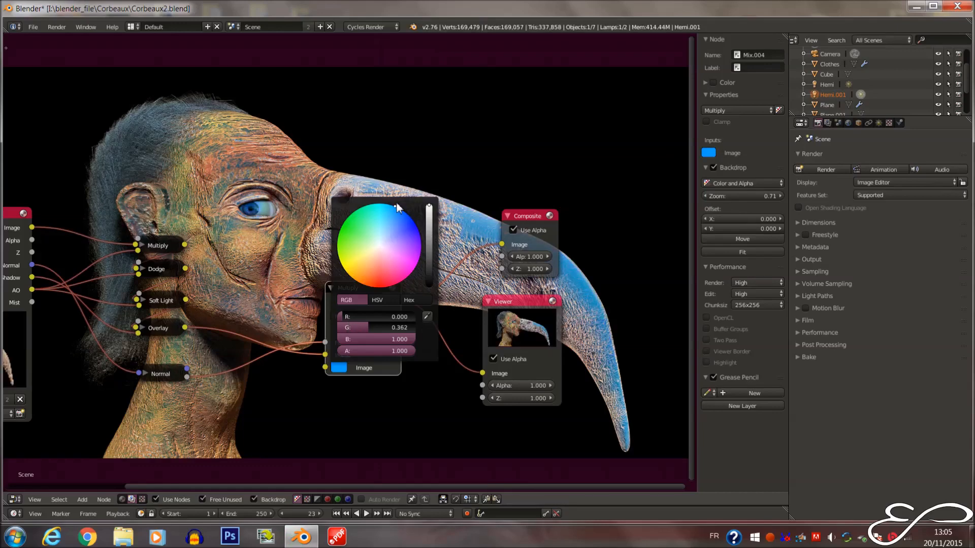
drag(384, 248, 387, 223)
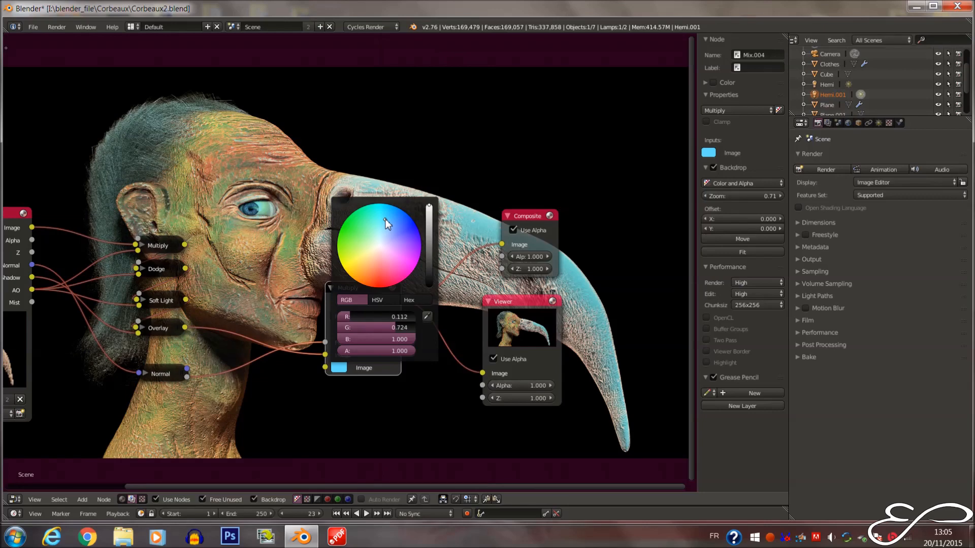
drag(401, 215, 429, 206)
click(429, 240)
drag(383, 239, 382, 243)
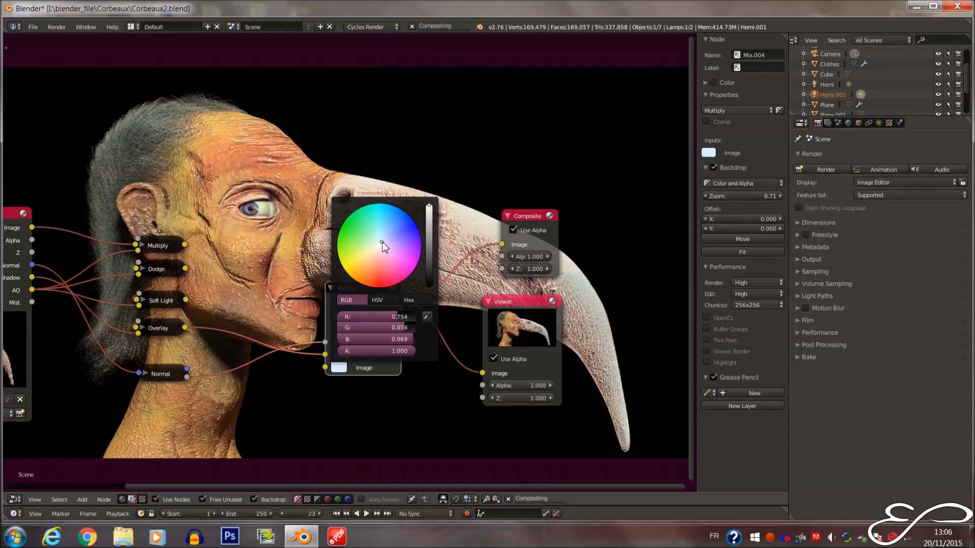
click(430, 212)
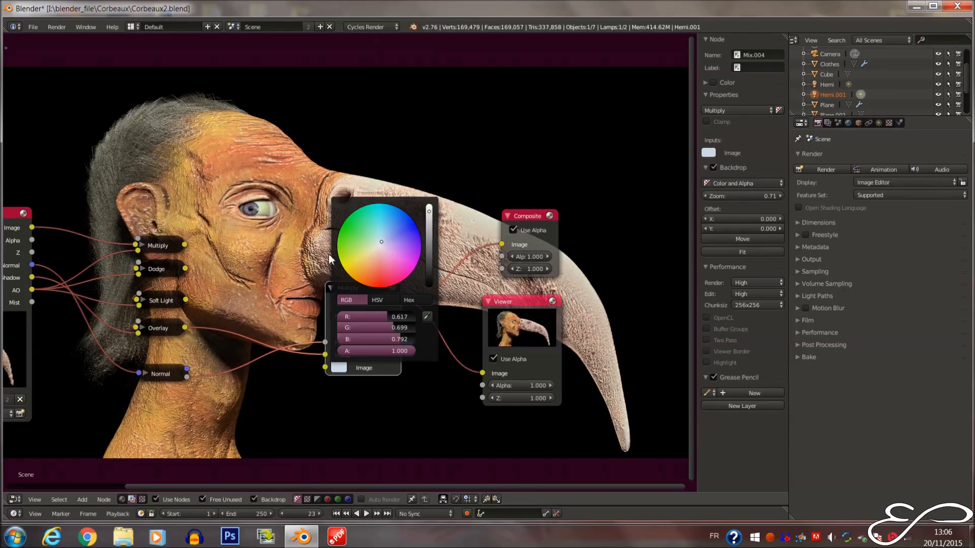
Collapse the new Multiply node, compare the Overlay and Multiply results in the Viewer, and align Normal and Multiply beneath the stack
click(331, 288)
drag(337, 288, 155, 400)
click(169, 330)
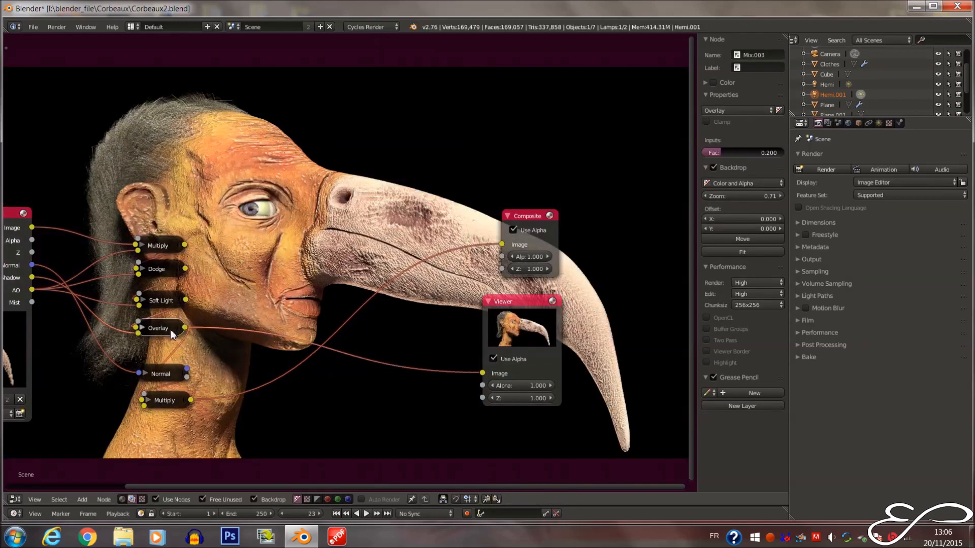
click(172, 404)
drag(163, 369, 164, 354)
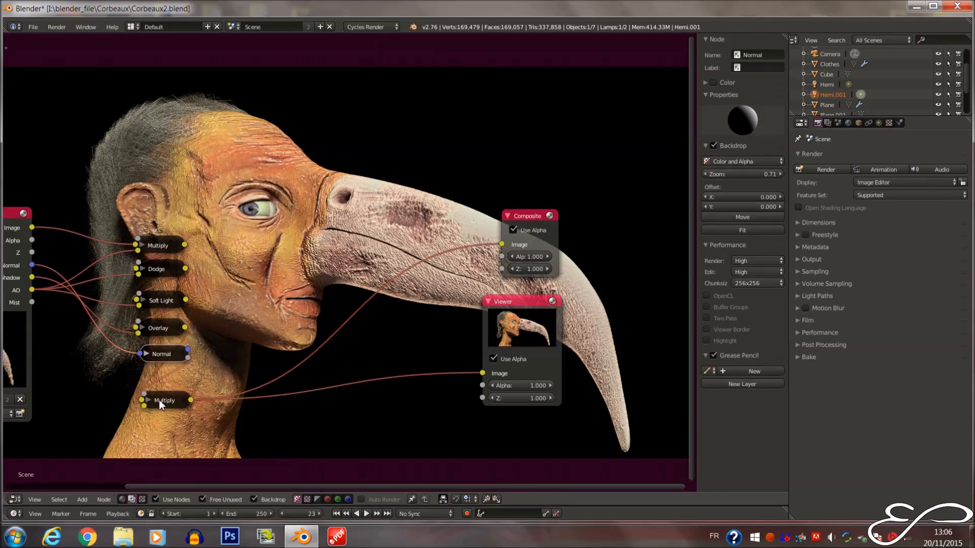
drag(160, 400, 158, 379)
Duplicate the lower Multiply node onto its link to the Viewer, and duplicate the Normal node beneath the stack
key(shift+d)
click(281, 379)
middle_drag(283, 381, 309, 330)
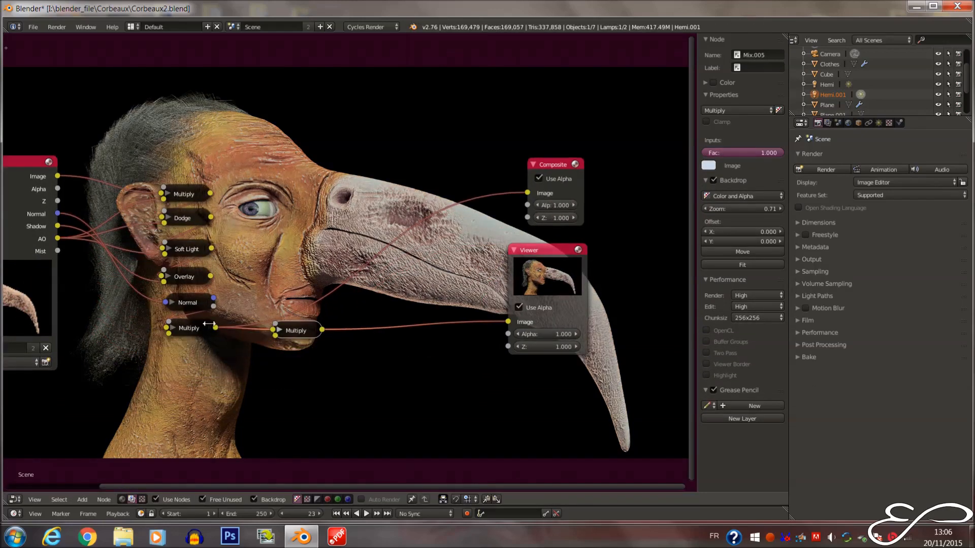
click(188, 304)
key(shift+d)
click(197, 364)
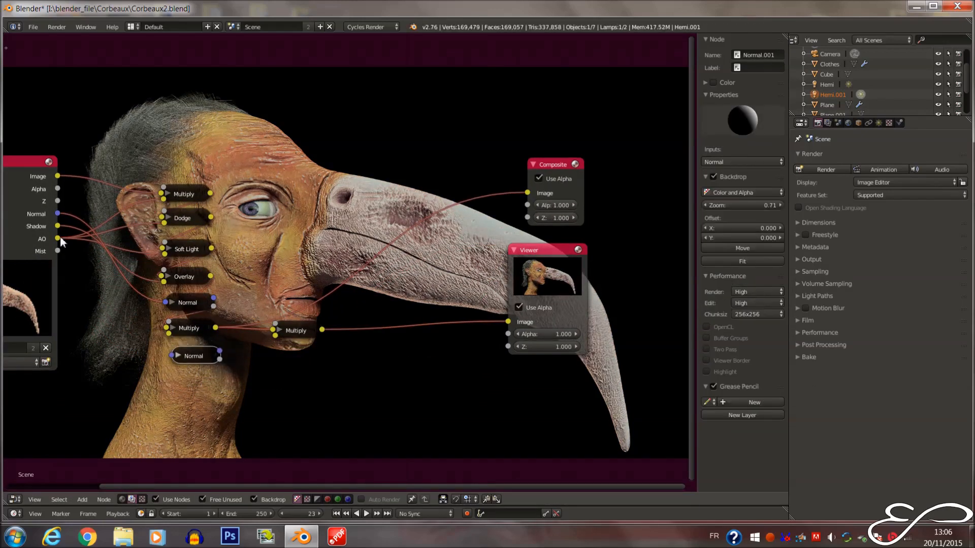
Wire the Normal pass through the duplicate Normal node into the duplicated Multiply node's factor, and change that node's blend type to Soft Light
drag(58, 215, 274, 324)
click(279, 330)
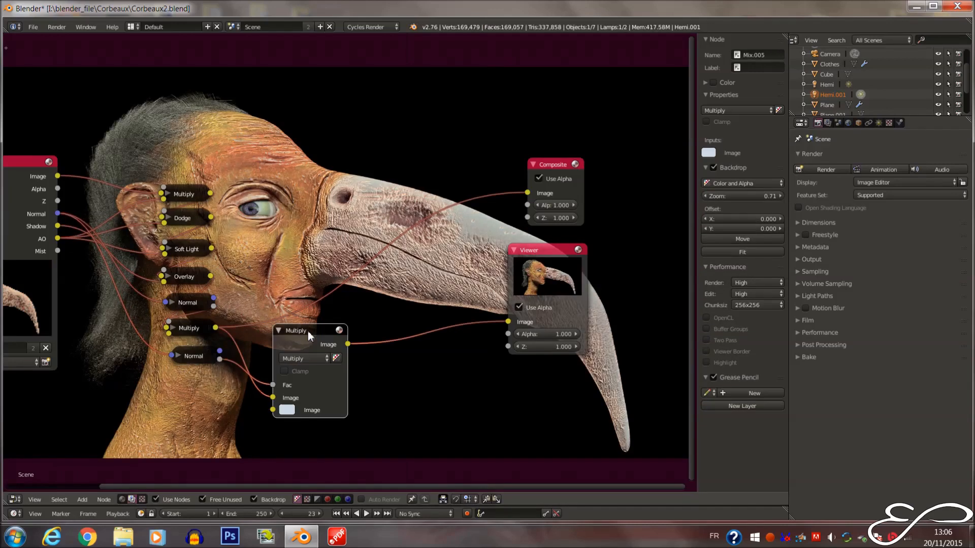
middle_drag(306, 344, 344, 337)
click(342, 351)
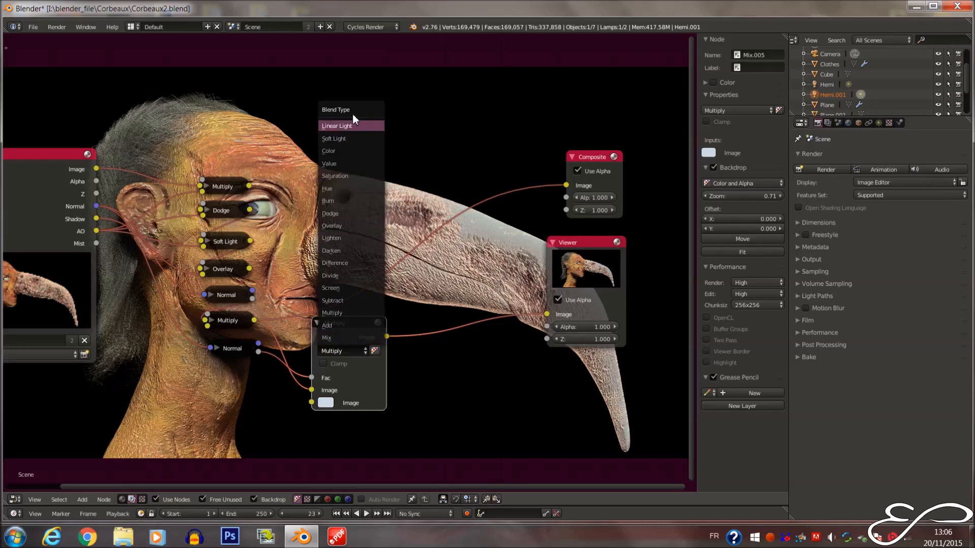
click(367, 141)
middle_drag(345, 168, 298, 187)
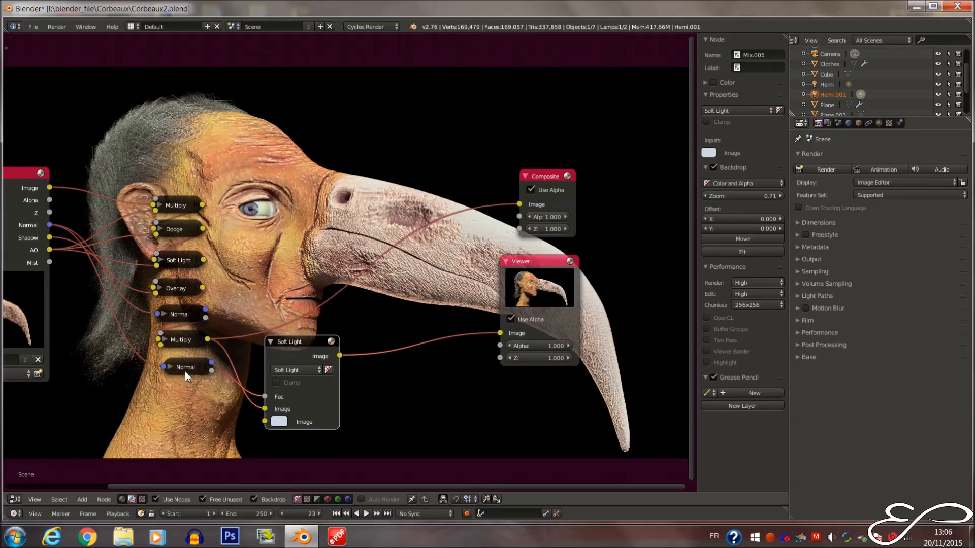
Preview the second Normal node in the Viewer, rotate its direction sphere to relight the head differently, and collapse the node
ctrl+shift+click(189, 368)
click(170, 367)
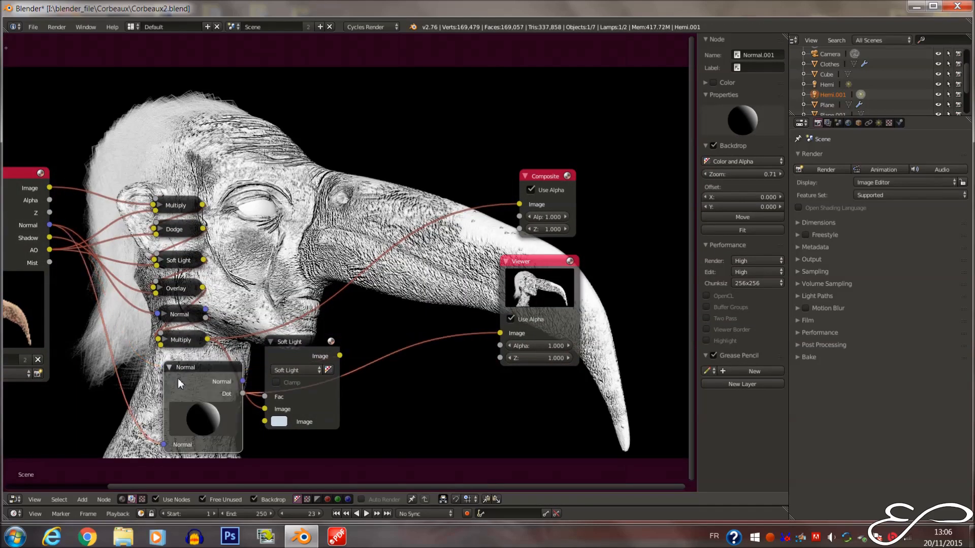
mouse_move(181, 416)
mouse_down()
mouse_move(202, 415)
mouse_move(194, 425)
mouse_move(221, 444)
mouse_move(248, 434)
mouse_move(219, 425)
mouse_move(183, 374)
mouse_up()
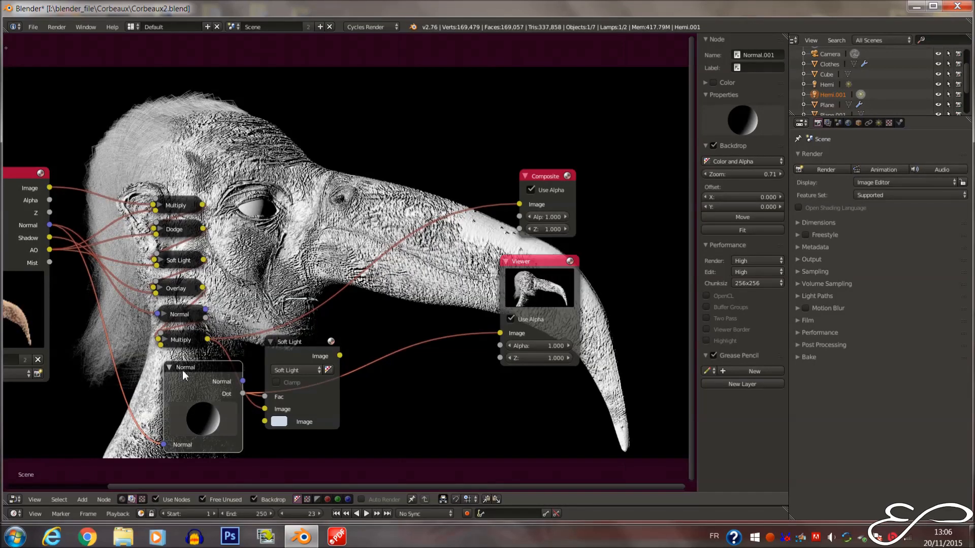
middle_drag(217, 350, 257, 332)
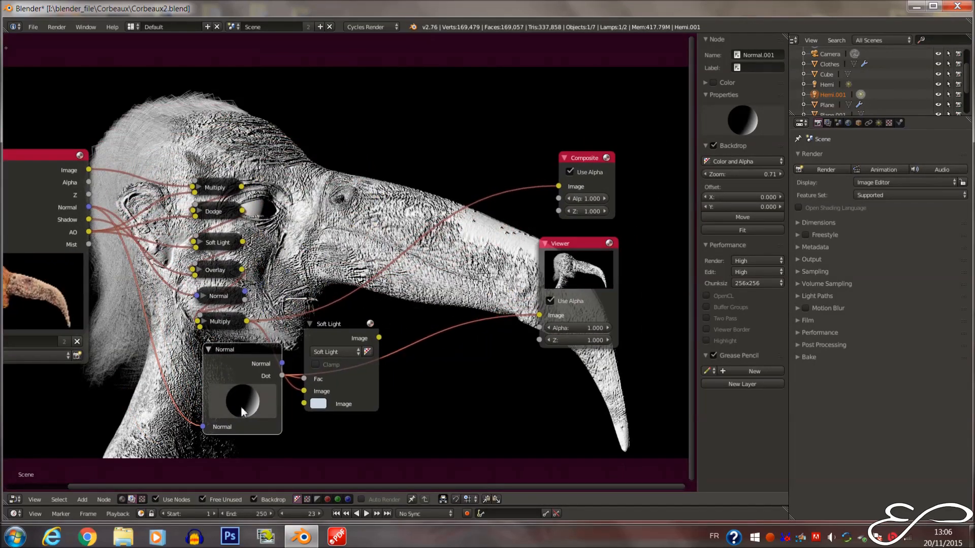
mouse_move(258, 405)
mouse_down()
mouse_move(230, 379)
mouse_move(234, 398)
mouse_move(256, 408)
mouse_move(242, 419)
mouse_move(253, 385)
mouse_up()
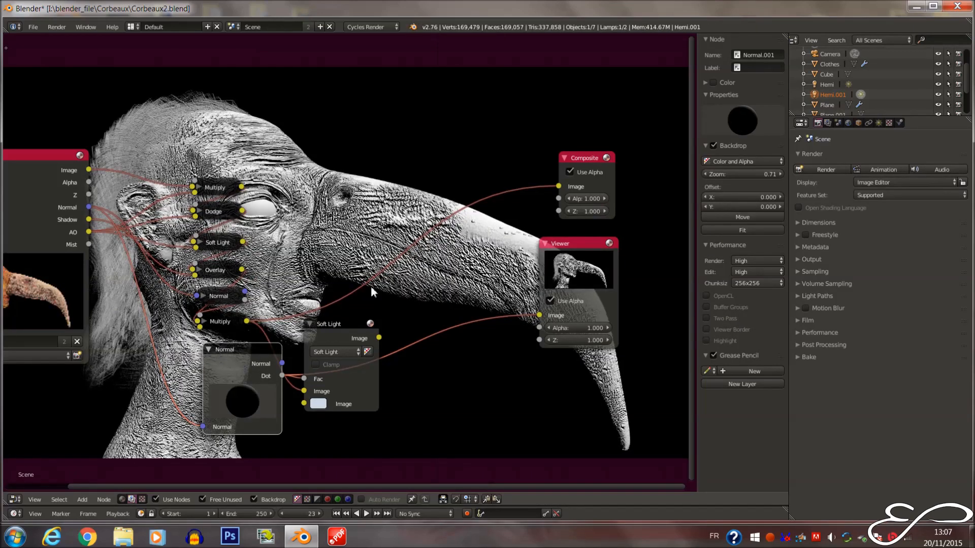
click(208, 350)
Move the new Soft Light node nearer the outputs and link its image output to the Composite and Viewer nodes
middle_drag(367, 329, 313, 336)
drag(325, 344, 486, 321)
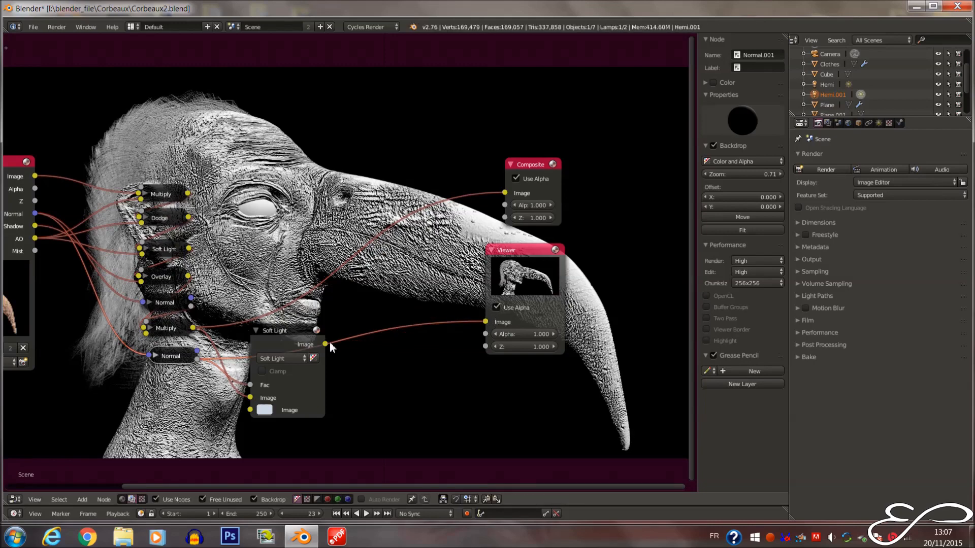
key(g)
click(280, 345)
drag(284, 332, 377, 264)
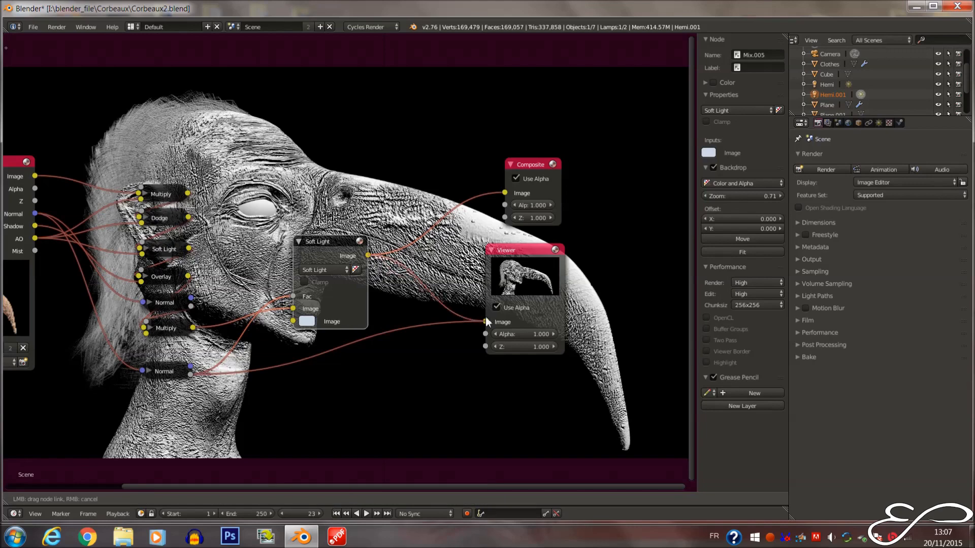
drag(485, 319, 485, 321)
Set the new Soft Light node's second image colour to a pale yellow of R 0.910, G 1.000, B 0.319
click(310, 320)
click(357, 201)
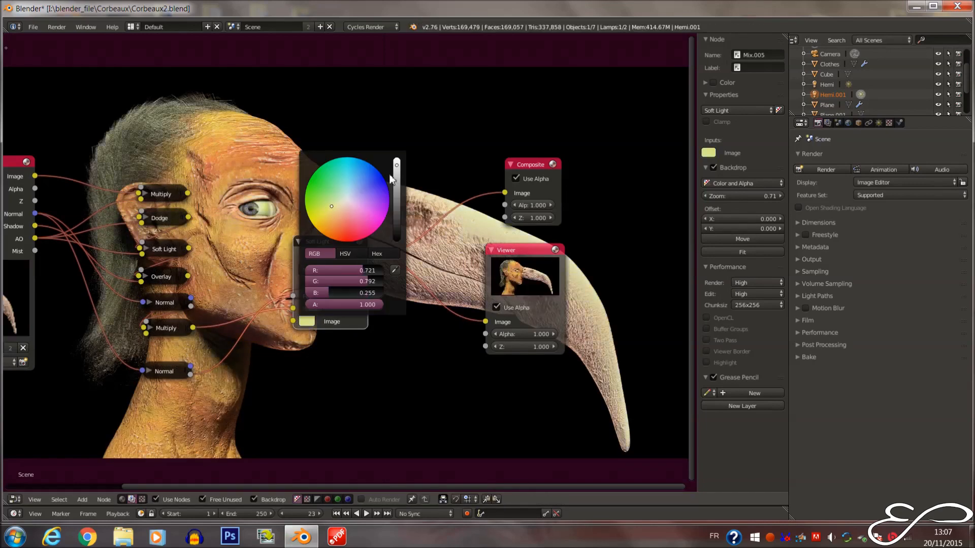
drag(394, 177, 397, 155)
middle_drag(435, 154, 457, 230)
Try Lighten as the unfolded Soft Light node's blend type with a near-white second image colour, and return the blend type to Soft Light
click(333, 316)
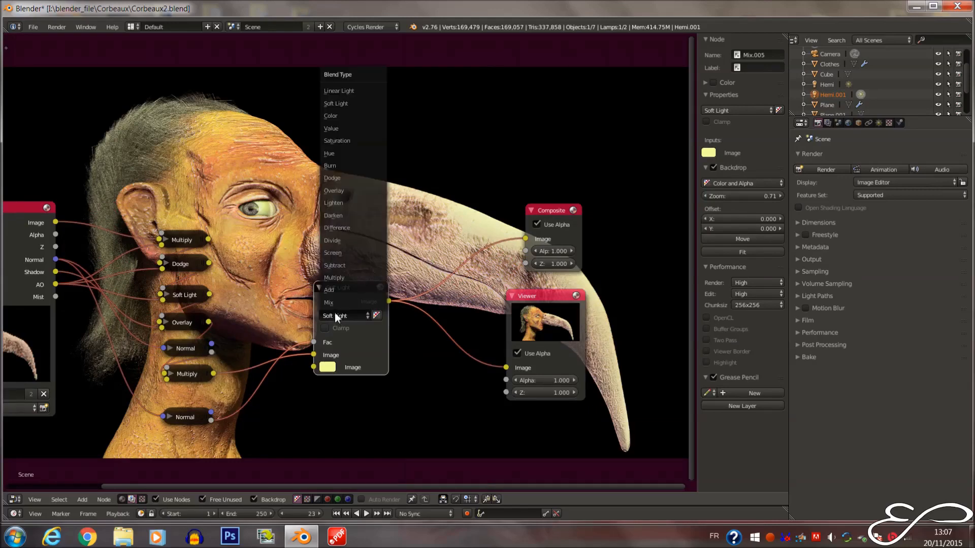
click(350, 202)
click(327, 366)
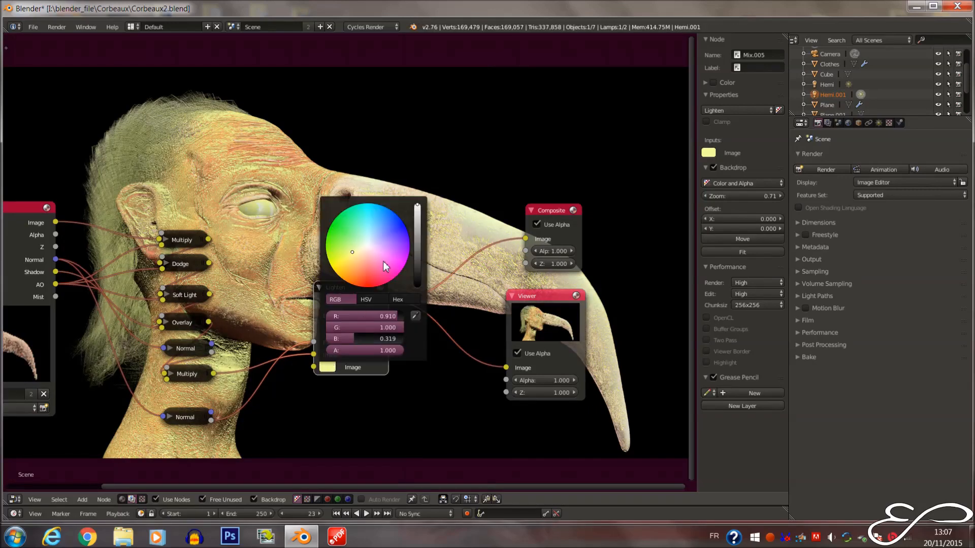
drag(420, 233, 418, 205)
click(366, 244)
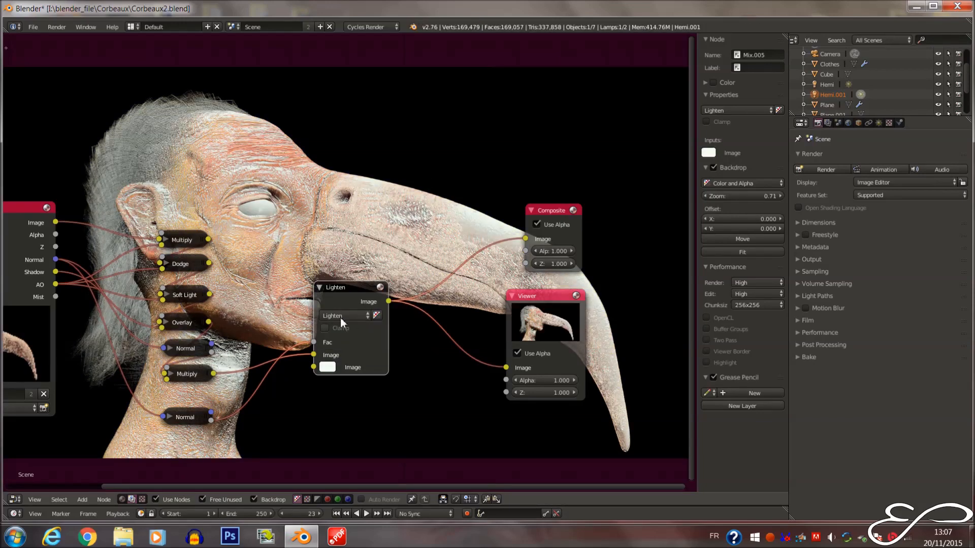
click(353, 315)
click(350, 104)
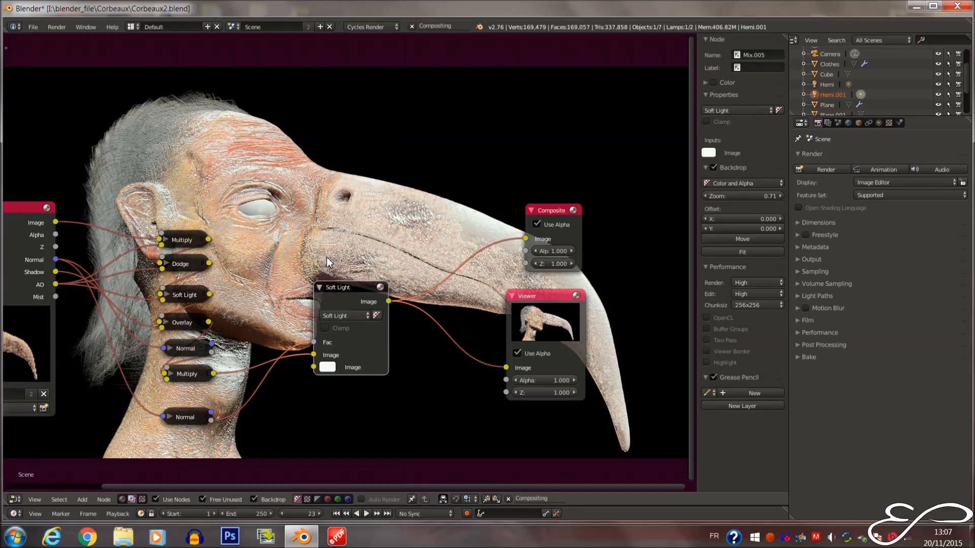
Set the unfolded Soft Light node's second image colour to a pale peach
click(327, 368)
drag(361, 248, 330, 273)
click(364, 243)
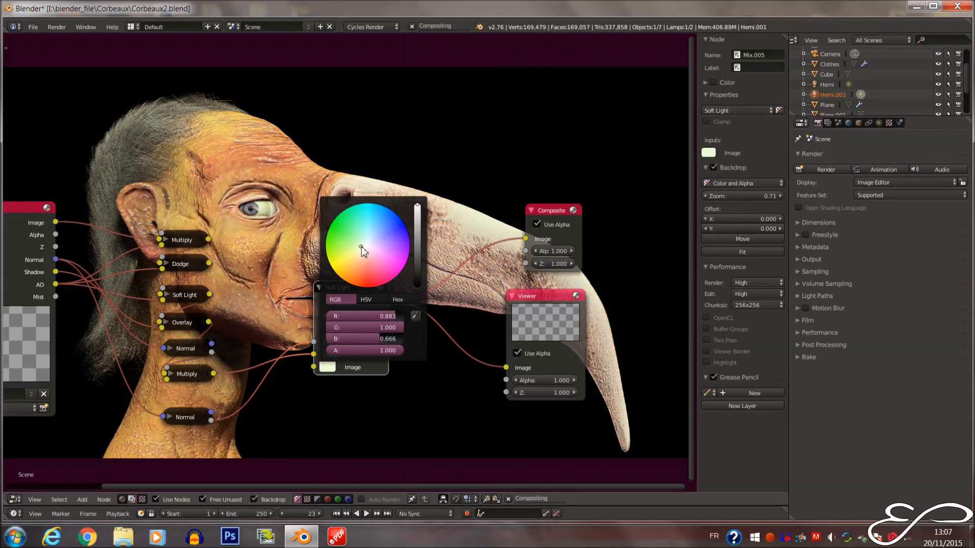
click(364, 251)
click(335, 365)
click(364, 251)
Collapse the unfolded Soft Light node, place it beside the lower Multiply node, and tuck the last Normal node directly beneath that Multiply node
mouse_move(375, 274)
middle_down()
mouse_move(458, 300)
mouse_move(359, 266)
middle_up()
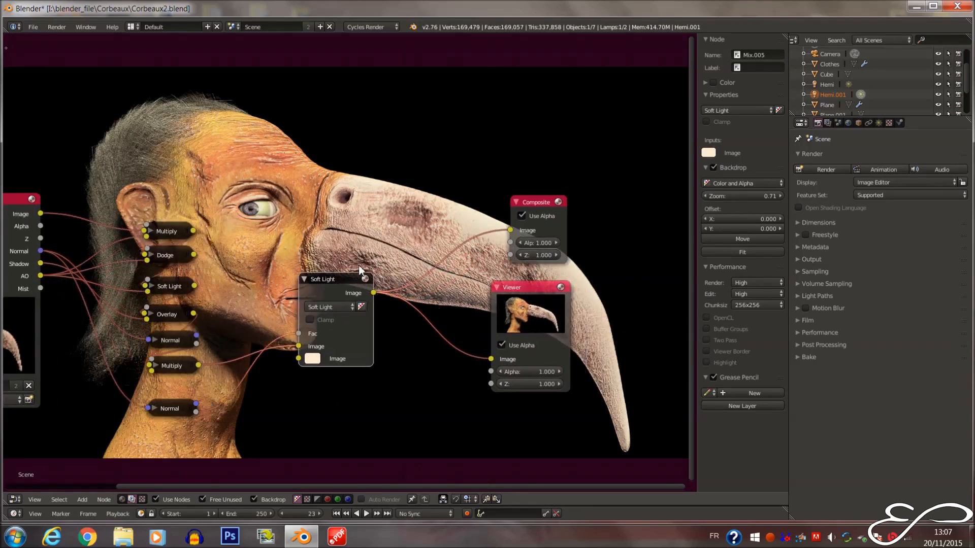
click(305, 278)
drag(307, 279, 235, 401)
drag(177, 410, 179, 385)
click(239, 398)
drag(250, 393, 240, 369)
drag(175, 392, 181, 392)
click(159, 364)
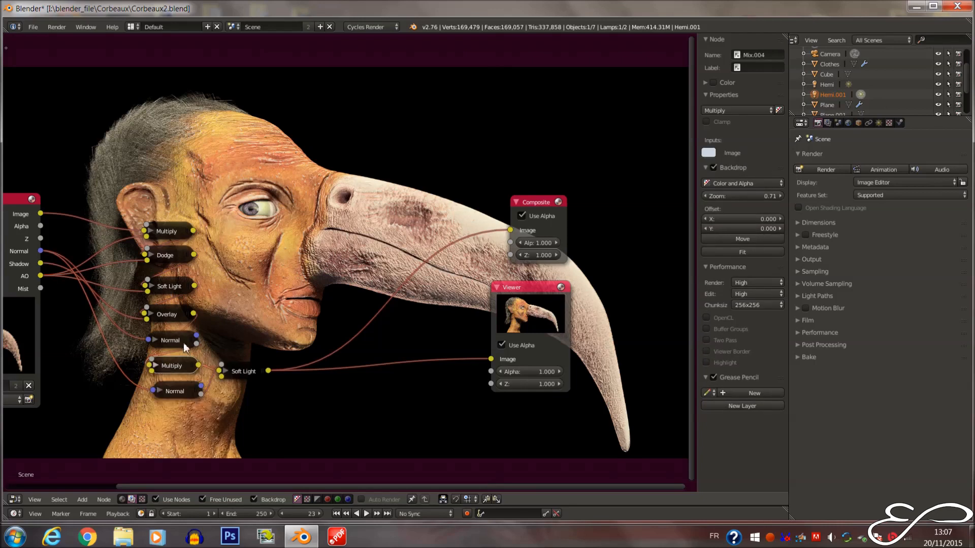
Move the Viewer and Composite nodes farther from the collapsed Soft Light node and save the file
middle_drag(347, 207, 266, 221)
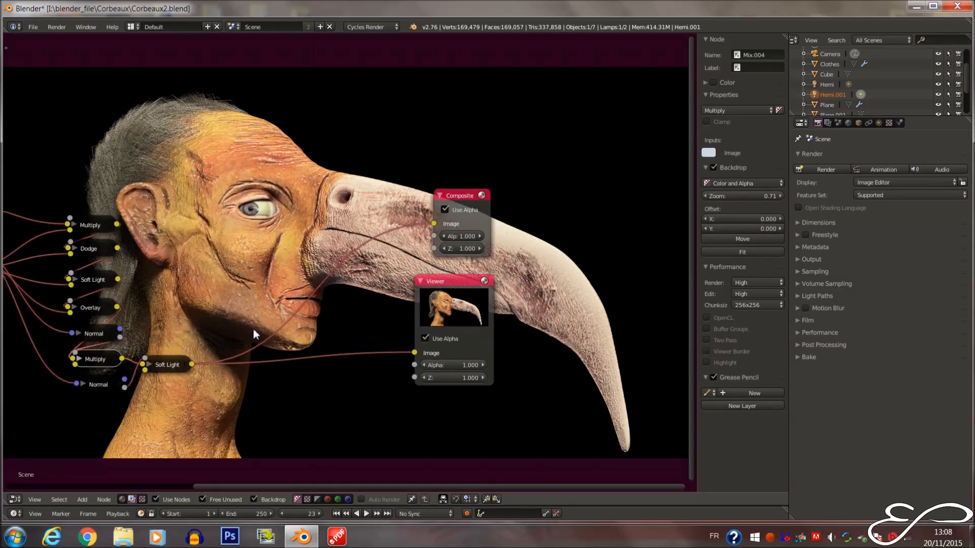
middle_drag(343, 339, 356, 218)
click(473, 200)
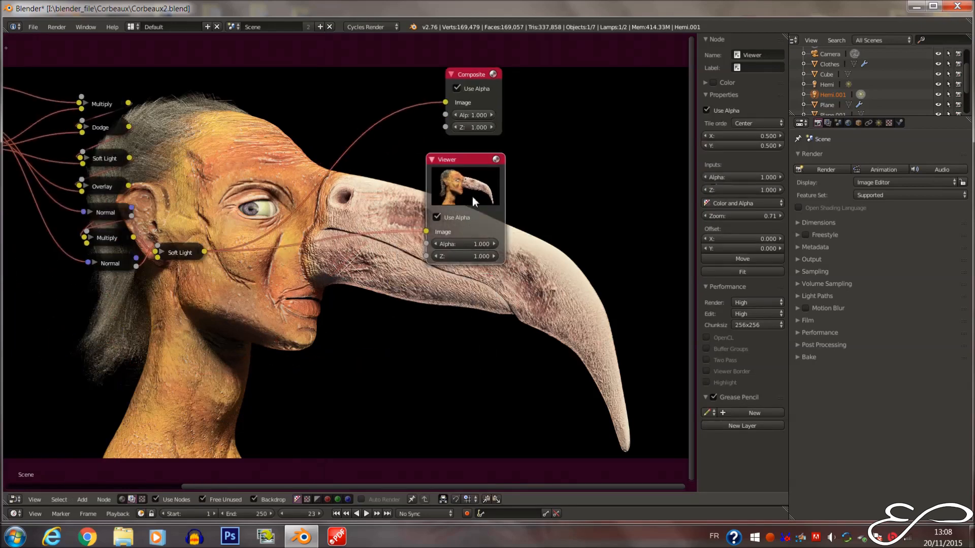
drag(472, 197, 535, 253)
drag(486, 80, 544, 132)
middle_drag(284, 279, 359, 307)
key(ctrl+s)
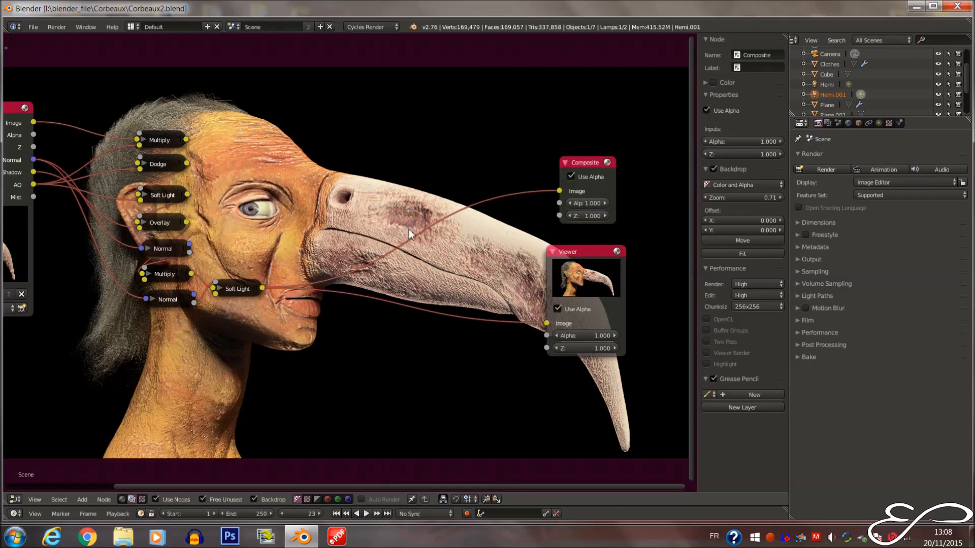
Collapse the Viewer node and move it lower, farther from the Composite node
middle_drag(484, 233, 512, 237)
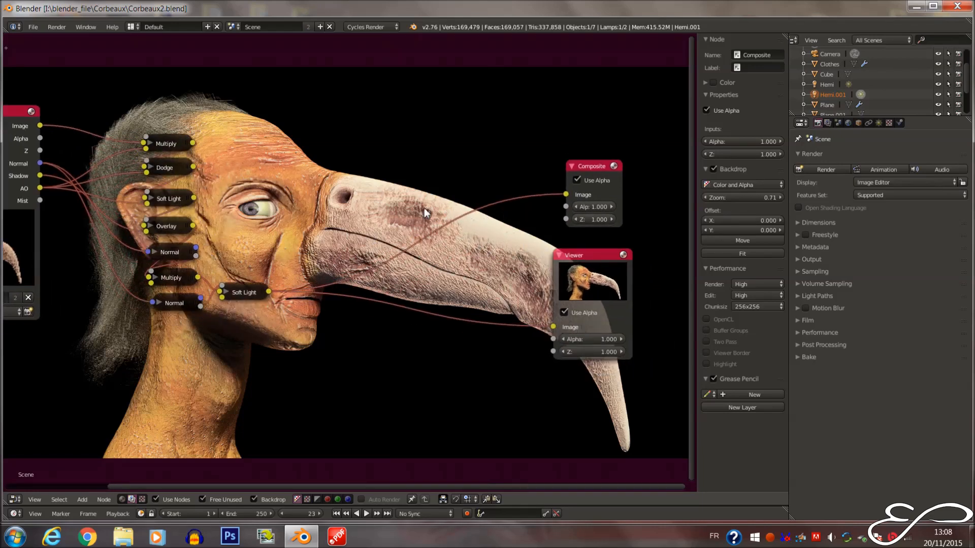
click(560, 254)
drag(565, 259, 569, 325)
Insert a new Mix node on the link into the Viewer and connect the Mist pass to its second image input
middle_drag(366, 316, 433, 338)
key(shift+a)
mouse_move(417, 287)
click(450, 284)
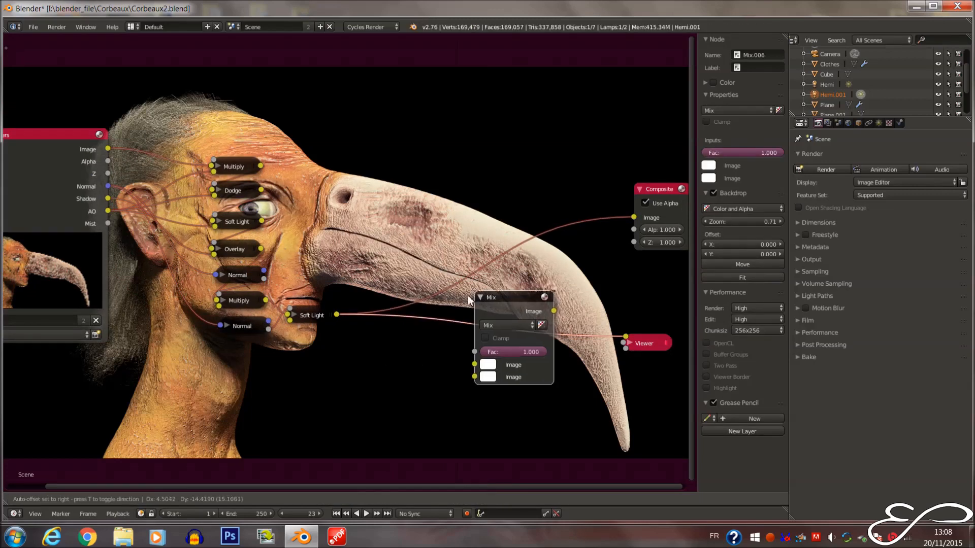
click(468, 317)
drag(336, 315, 445, 396)
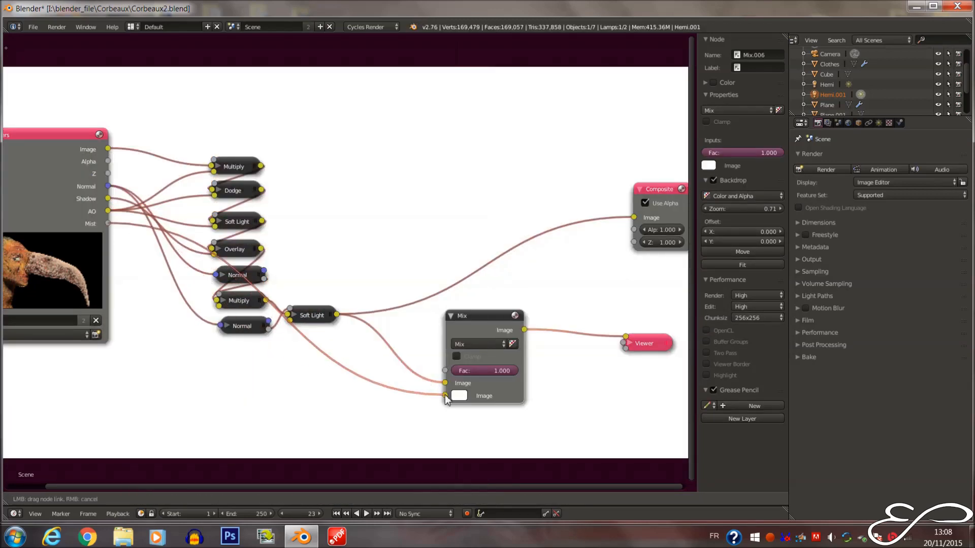
Try Add as the new Mix node's blend type and adjust its factor
middle_drag(358, 306, 325, 266)
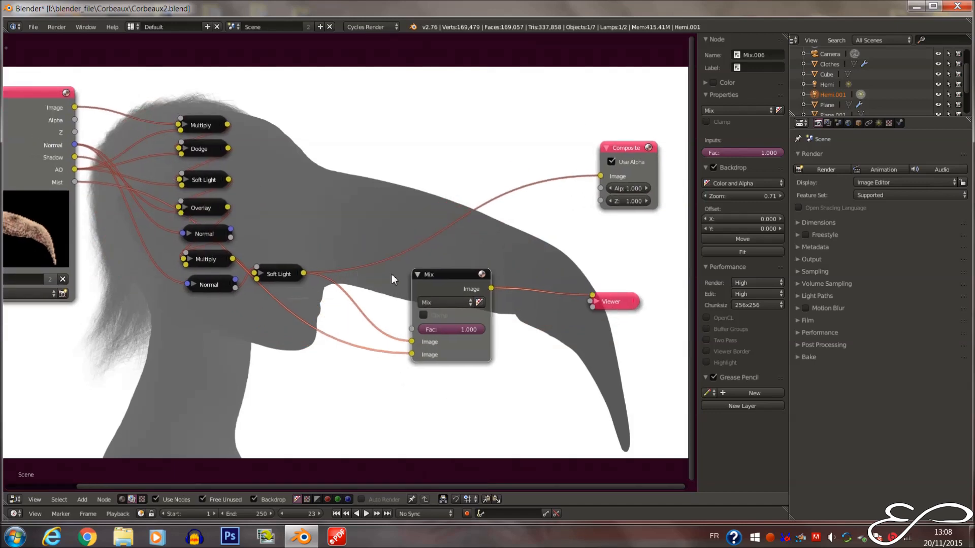
click(455, 301)
click(459, 277)
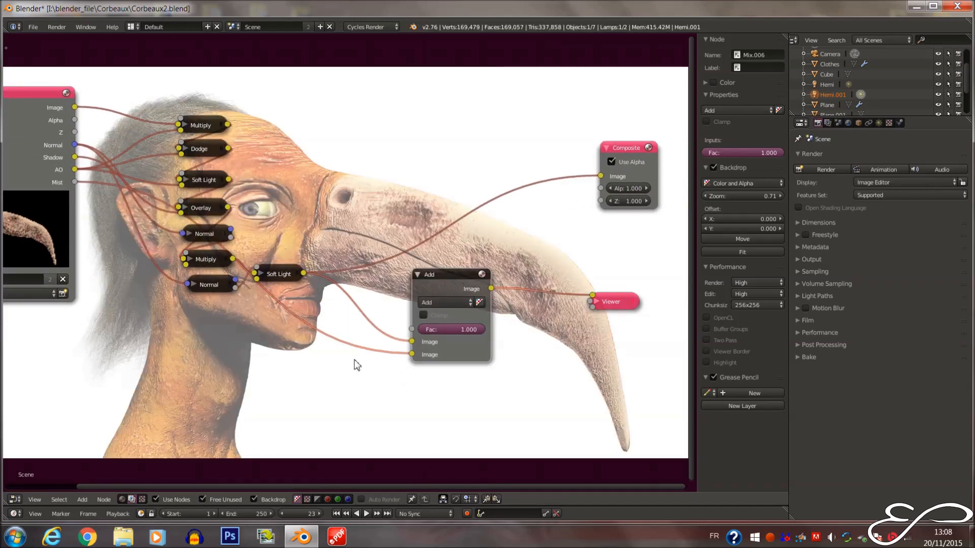
middle_drag(364, 311, 321, 345)
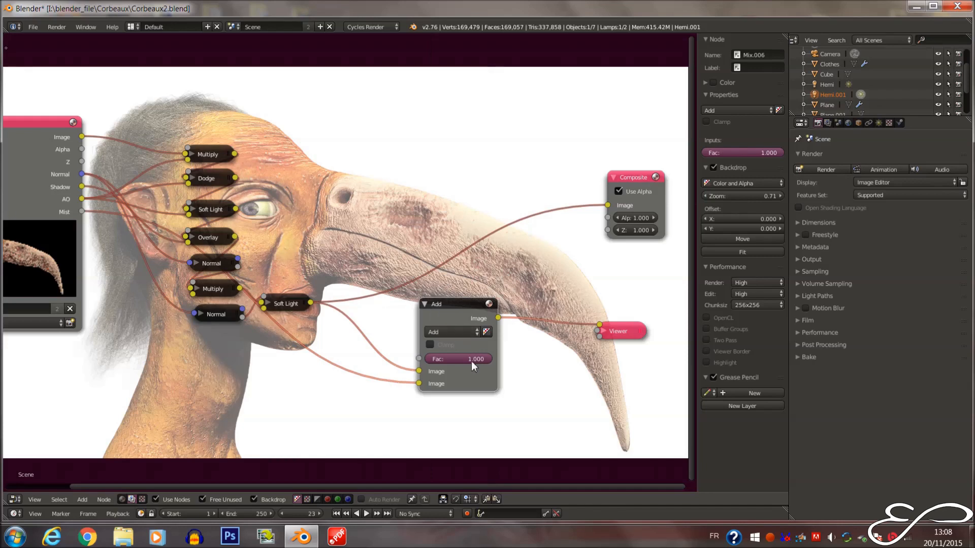
drag(441, 361, 525, 358)
click(461, 331)
Relink the Mist pass to the Add node's factor input and set its second image colour to orange, R 1.000, G 0.164, B 0.000
drag(419, 383, 419, 358)
click(433, 383)
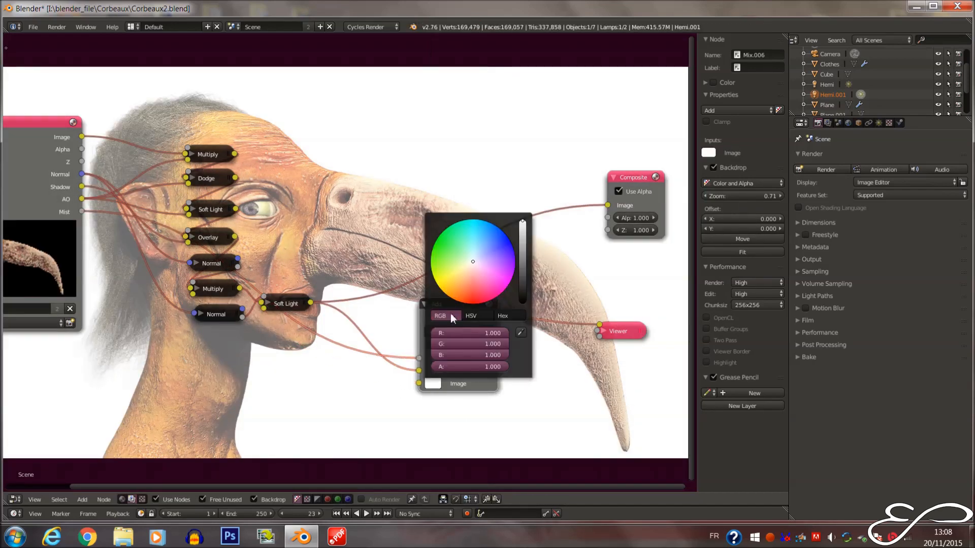
click(465, 287)
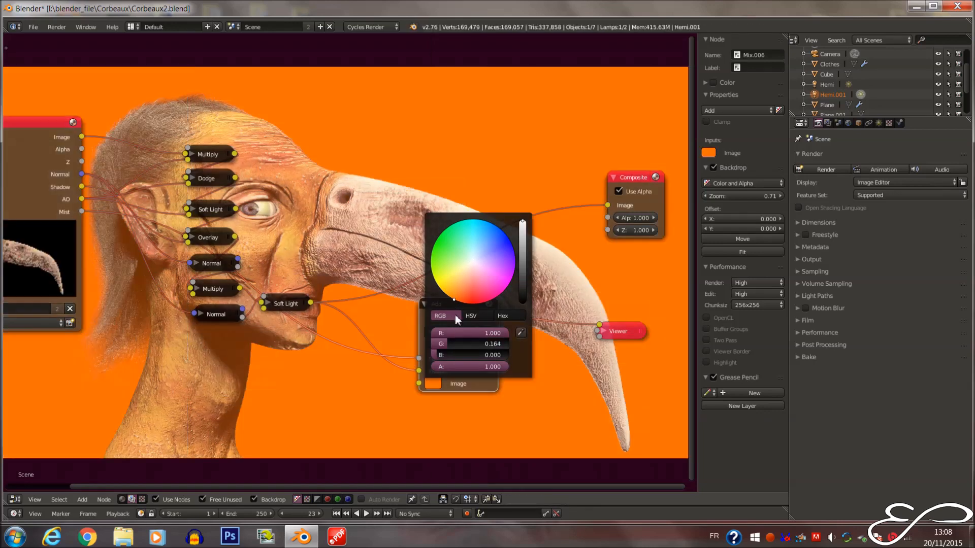
click(433, 383)
drag(522, 288, 532, 228)
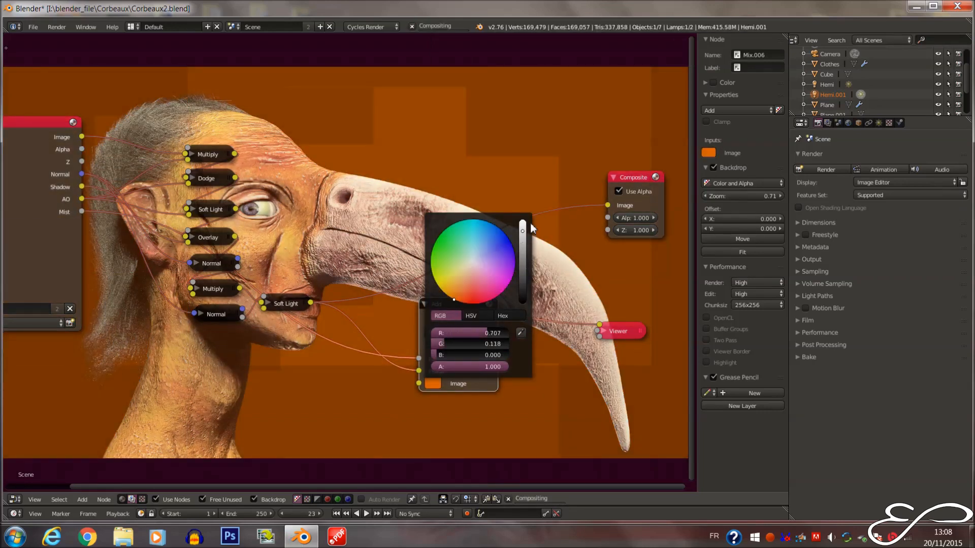
Try Multiply as the Mist node's blend type, testing pink and a saturated blue of R 0.000, G 0.069, B 1.000 as second colour
click(466, 333)
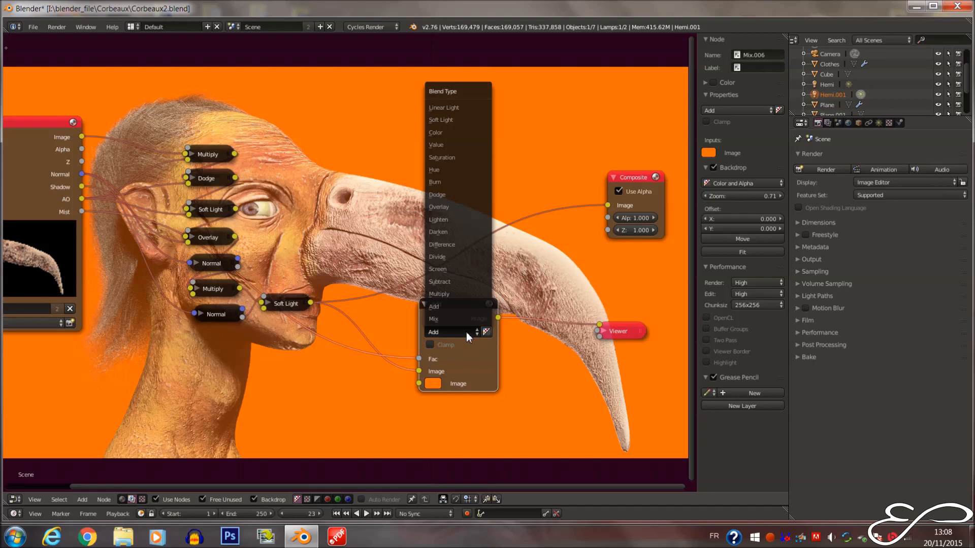
click(458, 295)
click(433, 384)
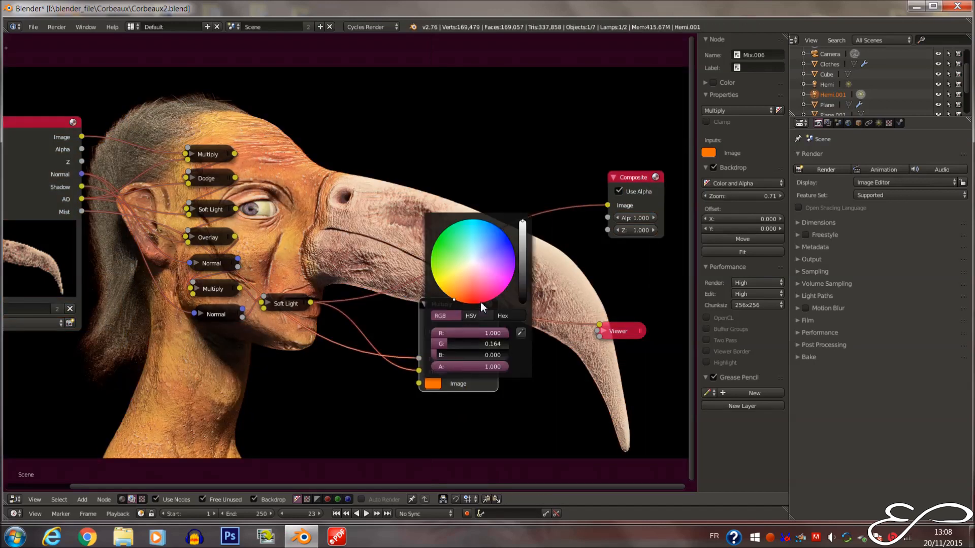
click(464, 272)
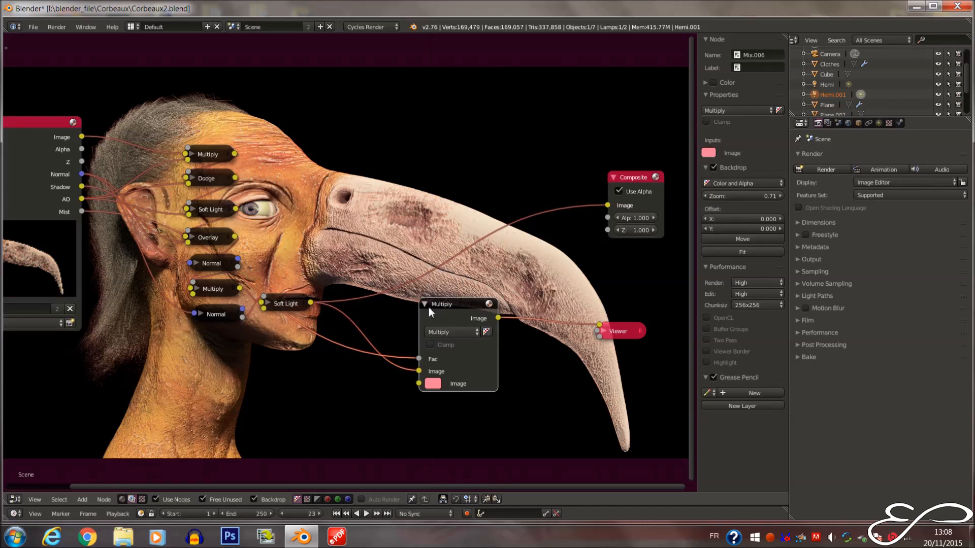
click(432, 383)
click(502, 232)
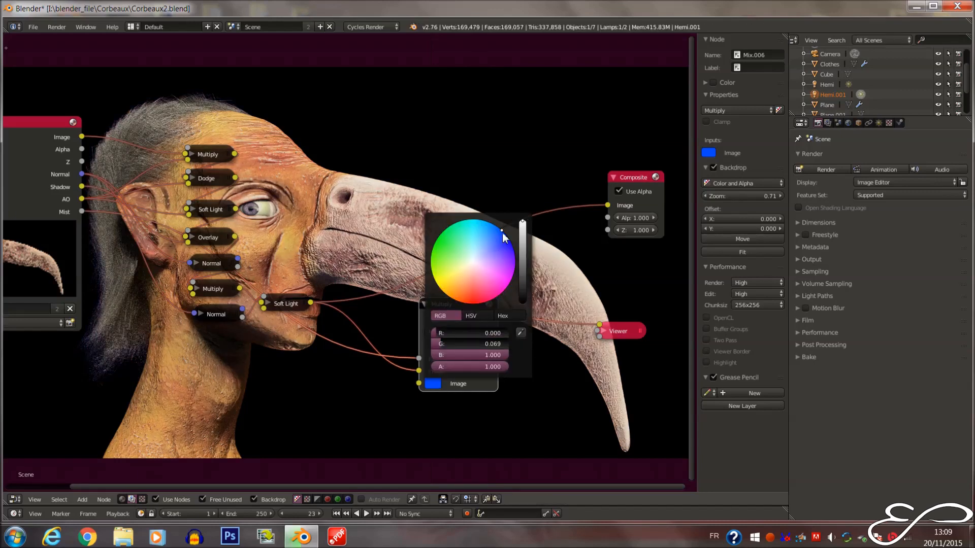
Try Mix as the Mist node's blend type with its second colour darkened to R 0.000, G 0.052, B 0.730
click(447, 332)
click(447, 300)
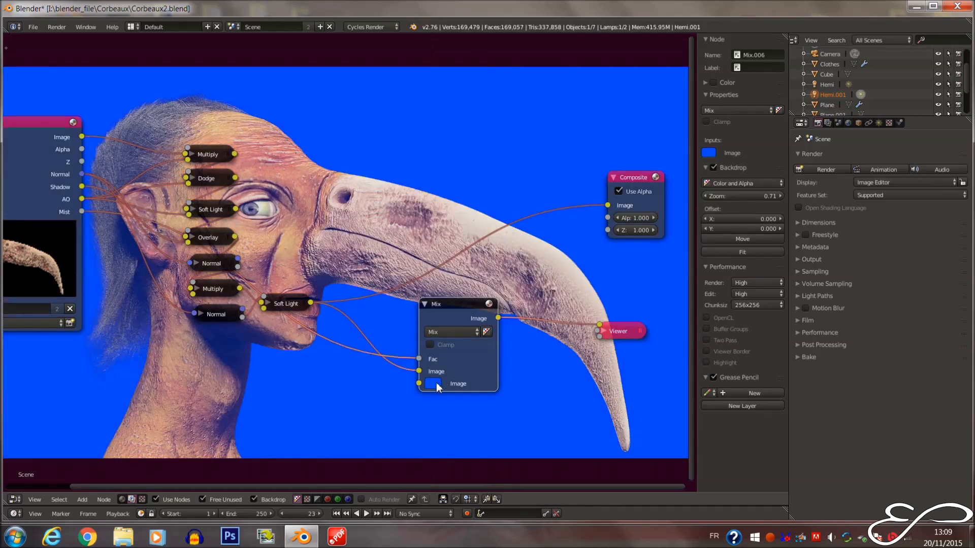
click(435, 384)
drag(526, 266, 532, 234)
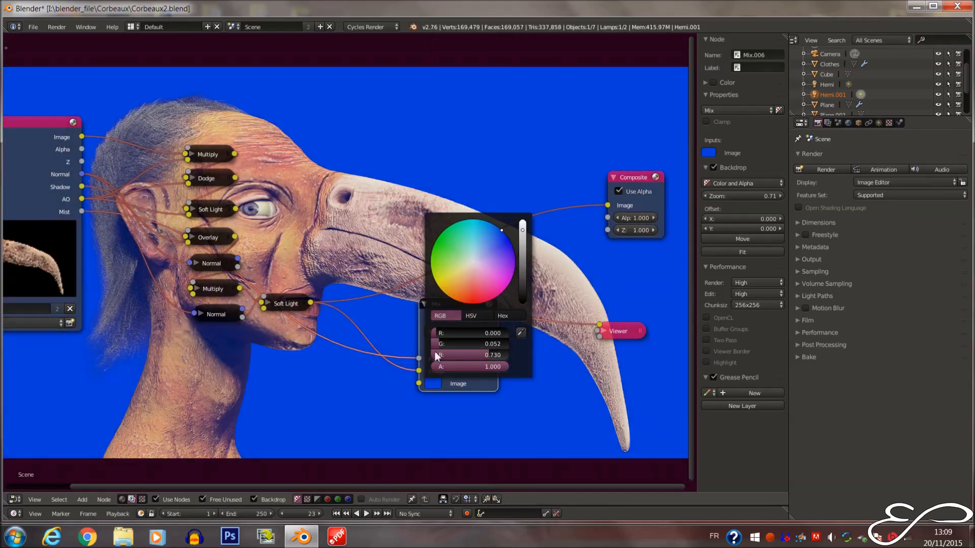
Set the Mist node's blend type to Overlay and its second image colour to a light cyan of about R 0.30, G 0.70, B 0.73
click(455, 333)
click(466, 293)
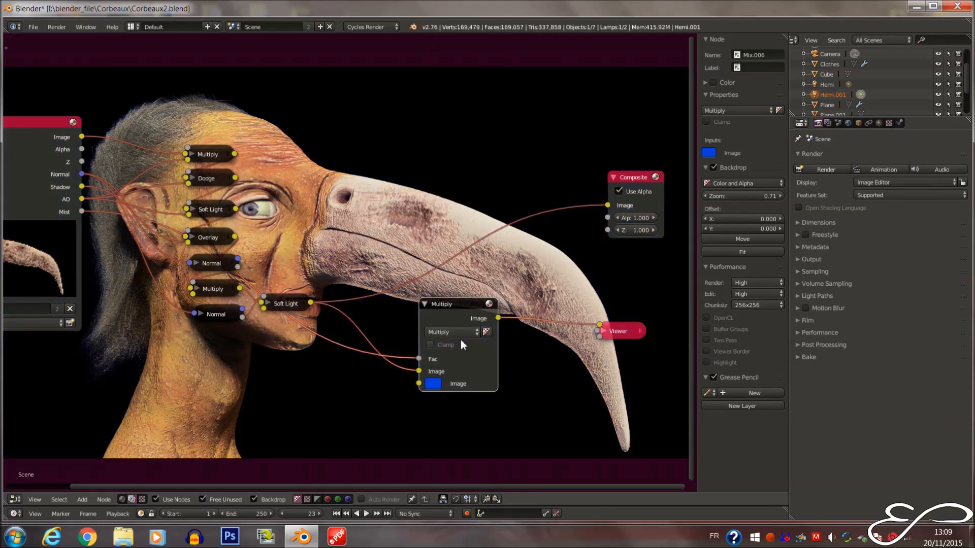
click(458, 334)
click(466, 206)
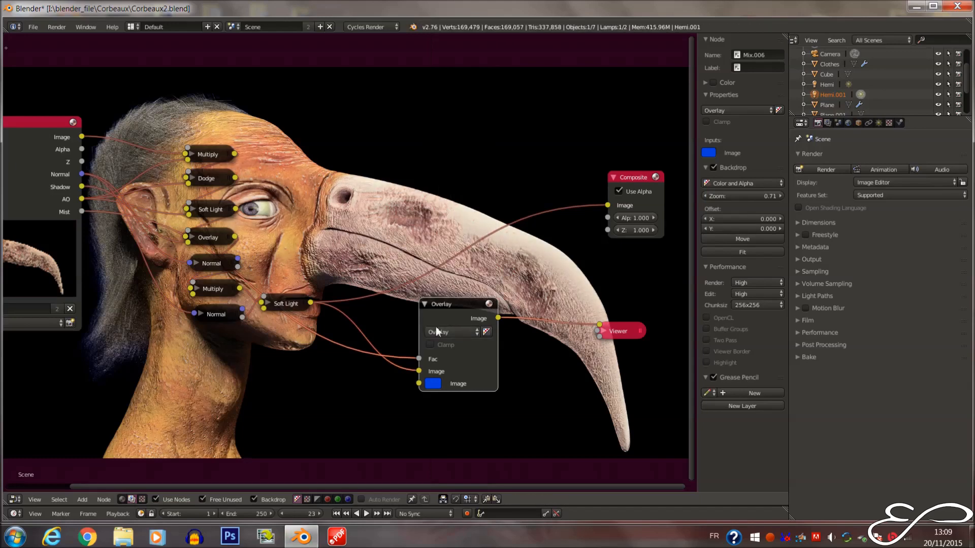
click(433, 384)
mouse_move(453, 271)
mouse_down()
mouse_move(471, 262)
mouse_move(461, 296)
mouse_move(473, 245)
mouse_up()
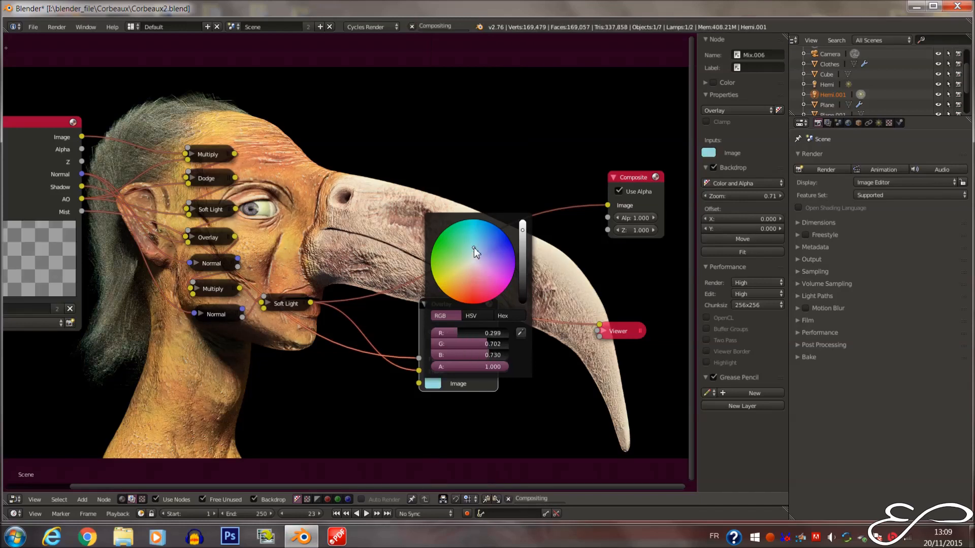
Collapse the new Overlay node, place it beneath the last Normal node, nudge the neighbouring Soft Light node, and save the file
click(426, 303)
drag(426, 303, 222, 346)
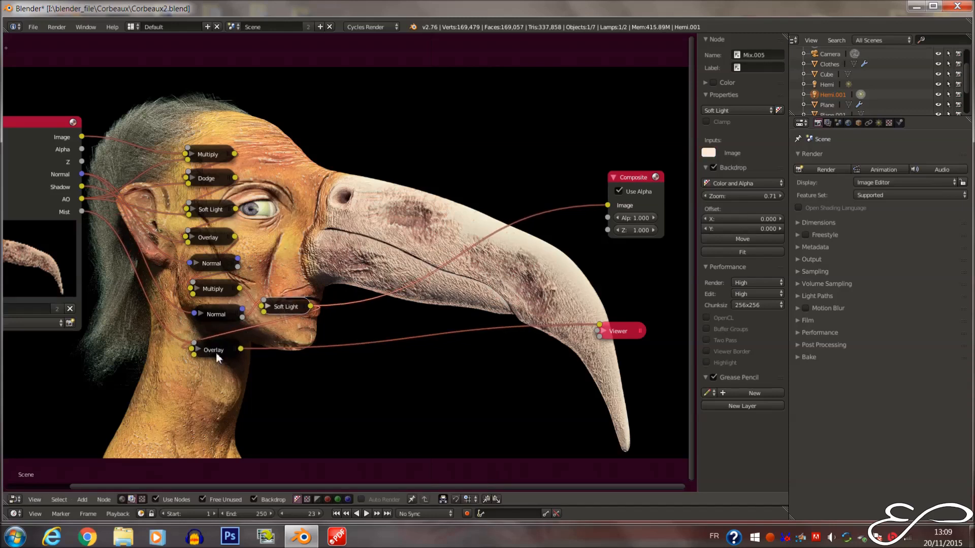
mouse_move(275, 304)
mouse_down()
mouse_move(230, 348)
mouse_move(271, 315)
mouse_up()
drag(213, 381, 218, 351)
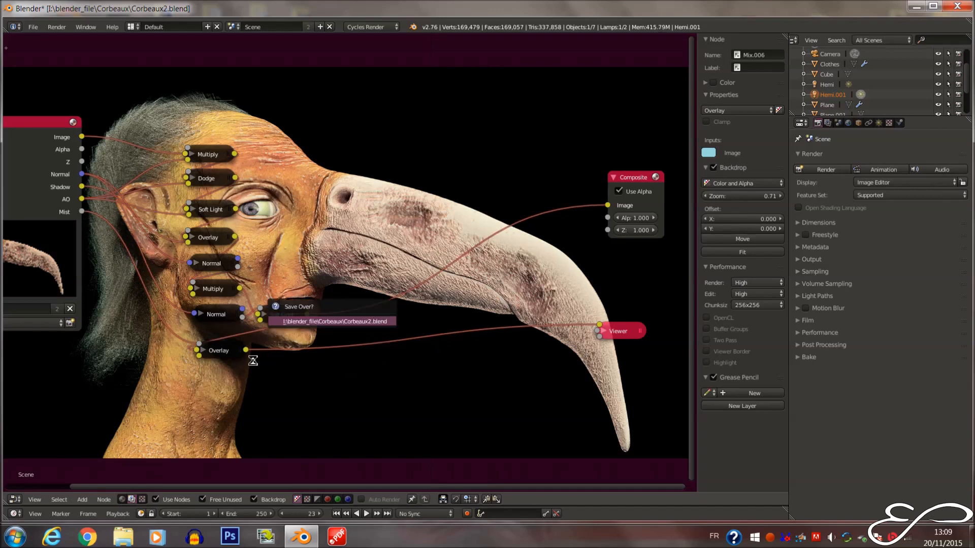
Move the new Overlay node beneath the last Soft Light node and link its image output to the Composite node
middle_drag(361, 331, 187, 363)
drag(176, 357, 233, 338)
middle_drag(326, 357, 269, 361)
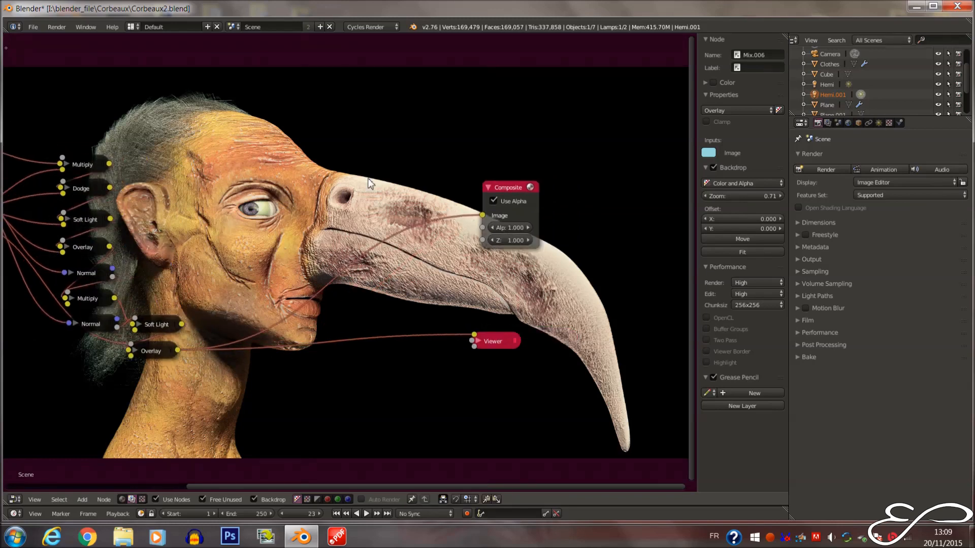
Add a Glare node between the last Overlay node and the Viewer, and set its glare type to Fog Glow
mouse_move(211, 183)
middle_down()
mouse_move(138, 208)
mouse_move(222, 191)
middle_up()
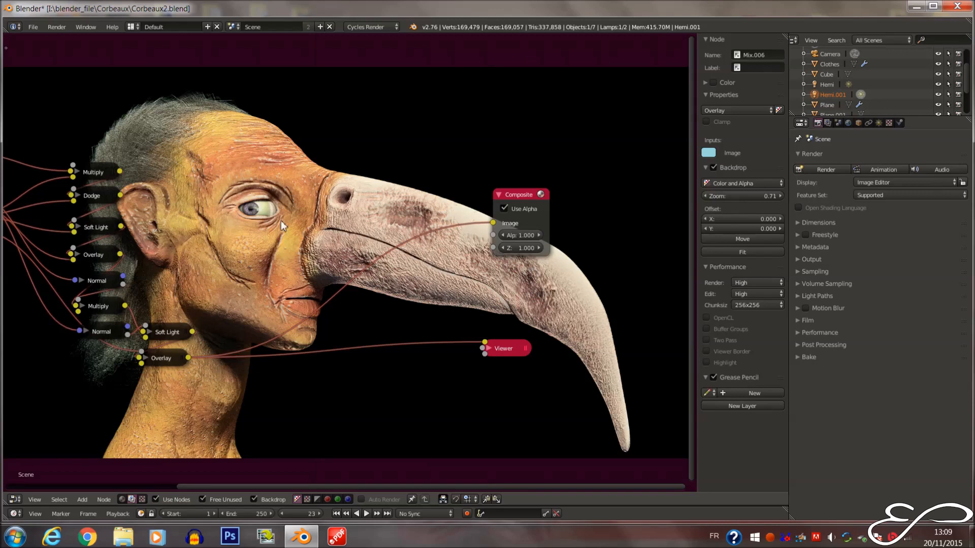
middle_drag(310, 355, 349, 325)
key(shift+a)
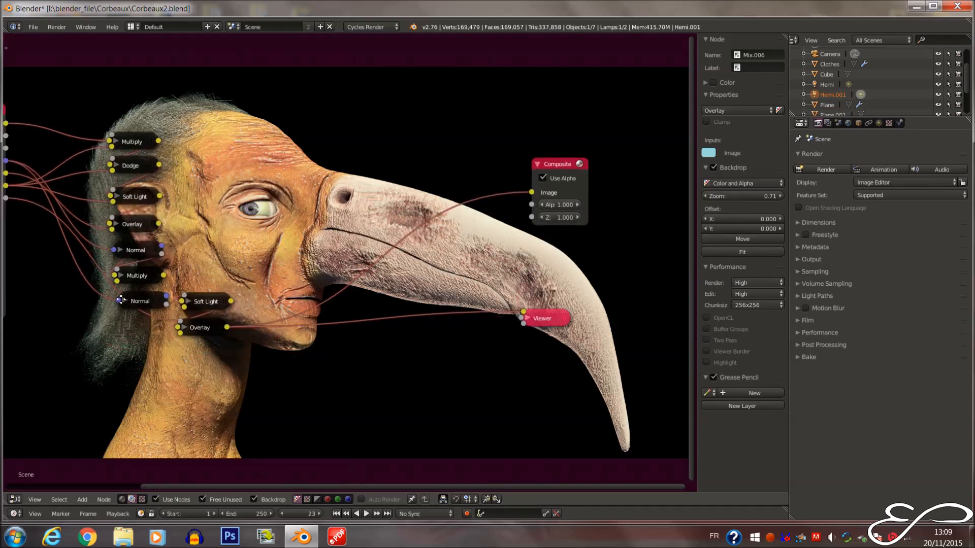
middle_drag(145, 251, 169, 270)
middle_drag(355, 365, 308, 356)
key(shift+a)
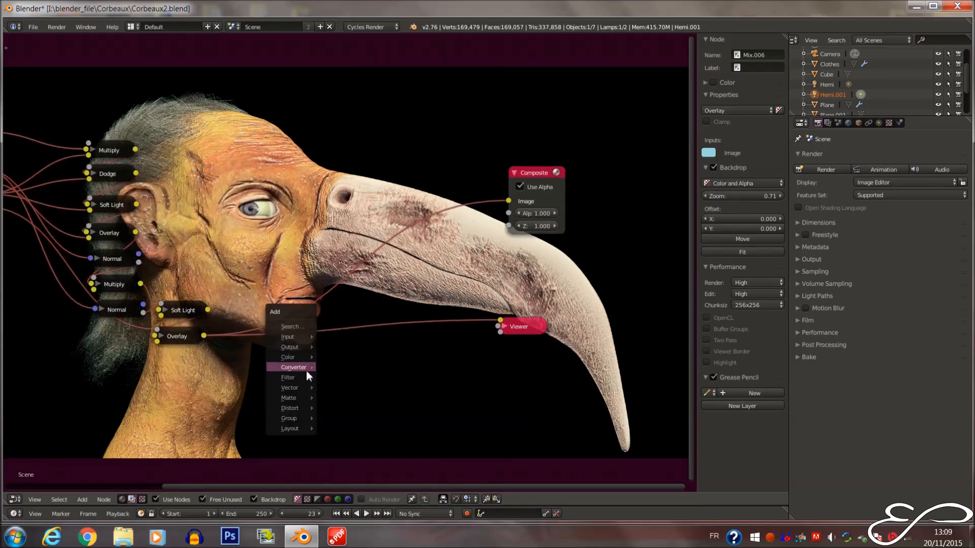
mouse_move(304, 377)
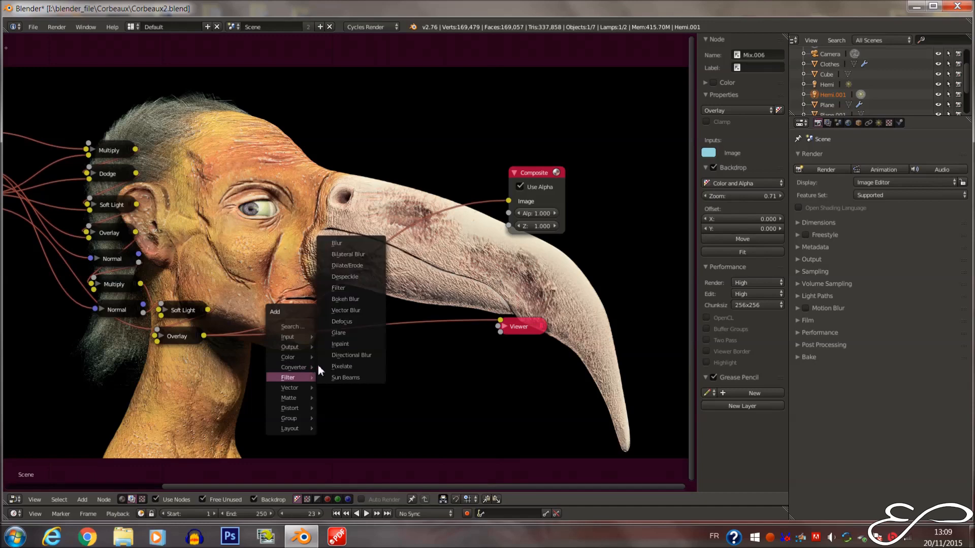
click(376, 333)
click(393, 278)
click(394, 306)
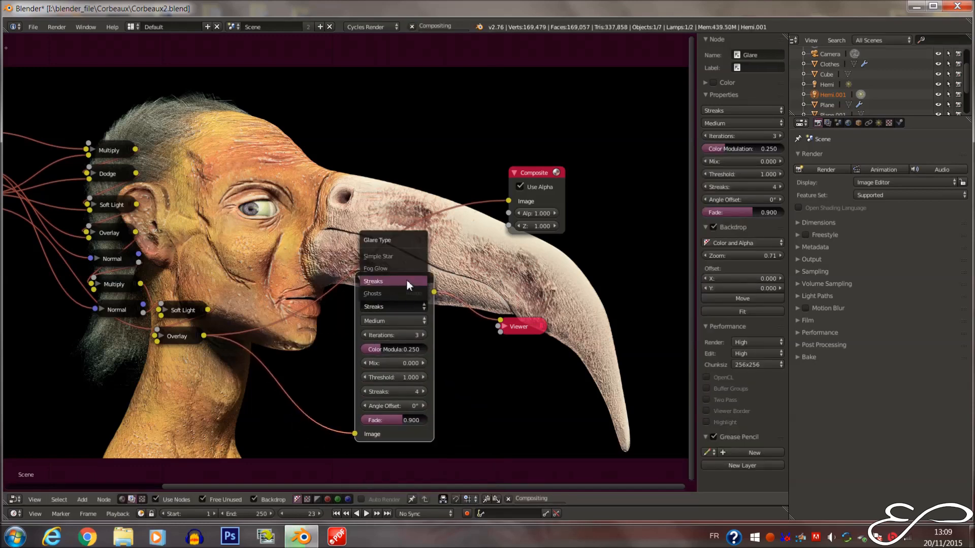
click(400, 266)
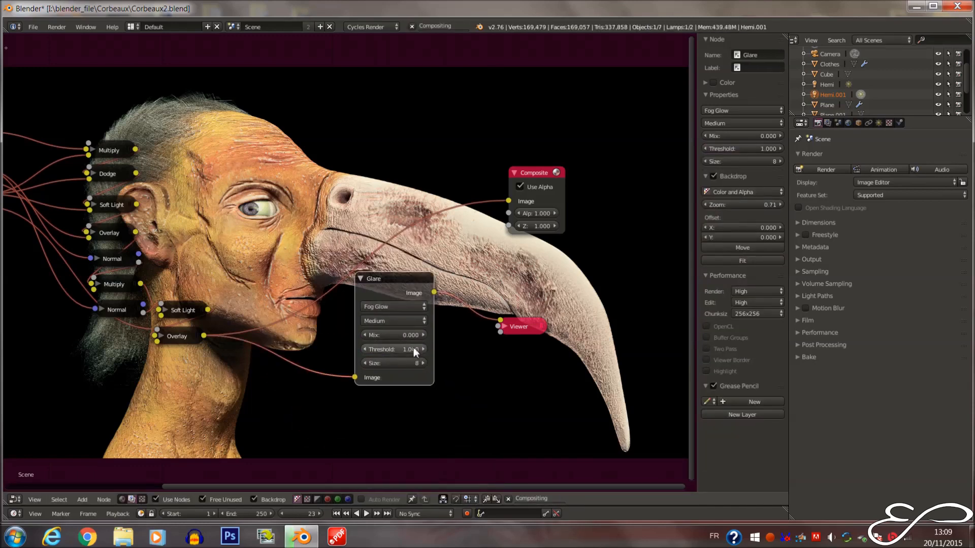
Try the Glare node with Threshold 0.000 and Mix 0.300, and return Mix to 0.000
middle_drag(398, 294, 364, 306)
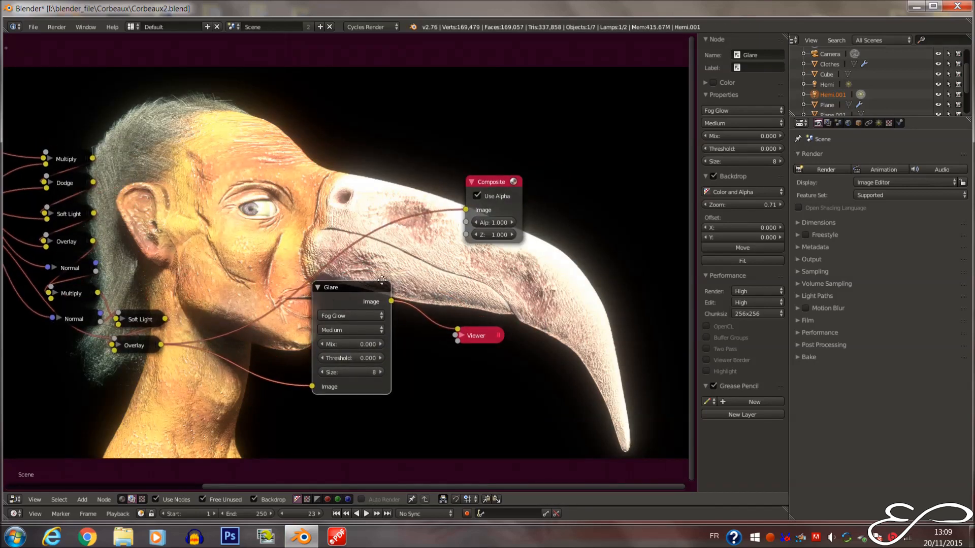
middle_drag(384, 346, 426, 346)
click(423, 345)
click(423, 346)
click(424, 345)
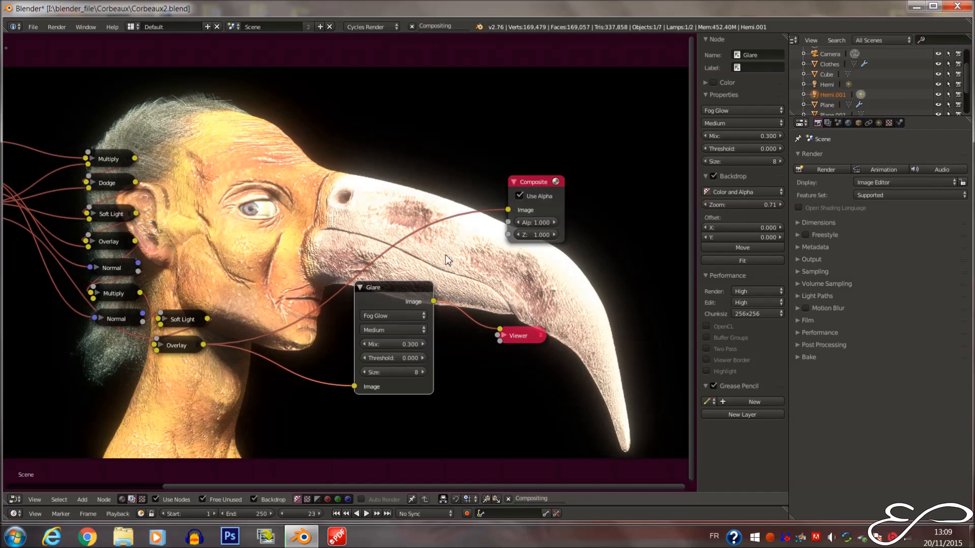
click(363, 345)
click(364, 346)
click(364, 345)
Set the Glare node's Threshold to 0.500
click(422, 357)
click(421, 358)
click(421, 358)
click(422, 358)
click(421, 358)
click(422, 358)
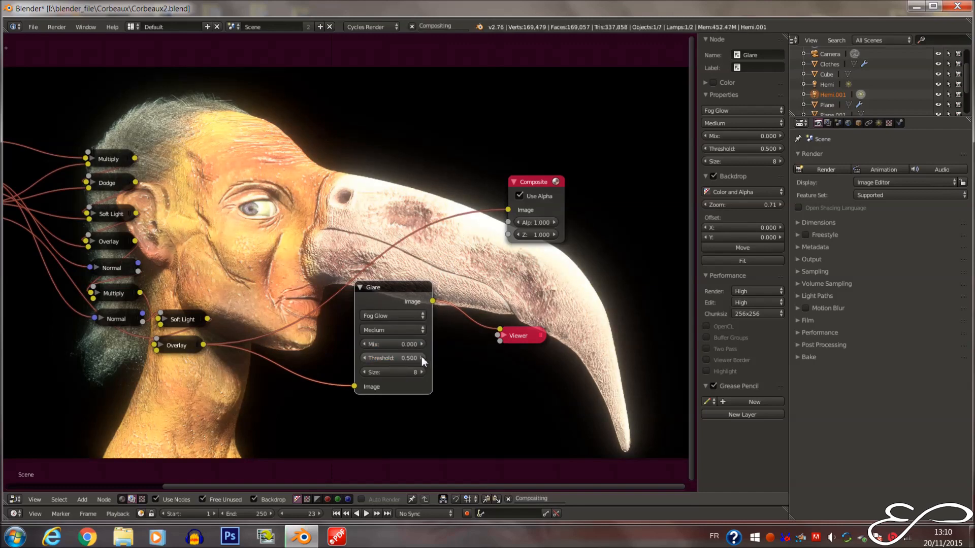
click(420, 357)
click(419, 357)
click(364, 358)
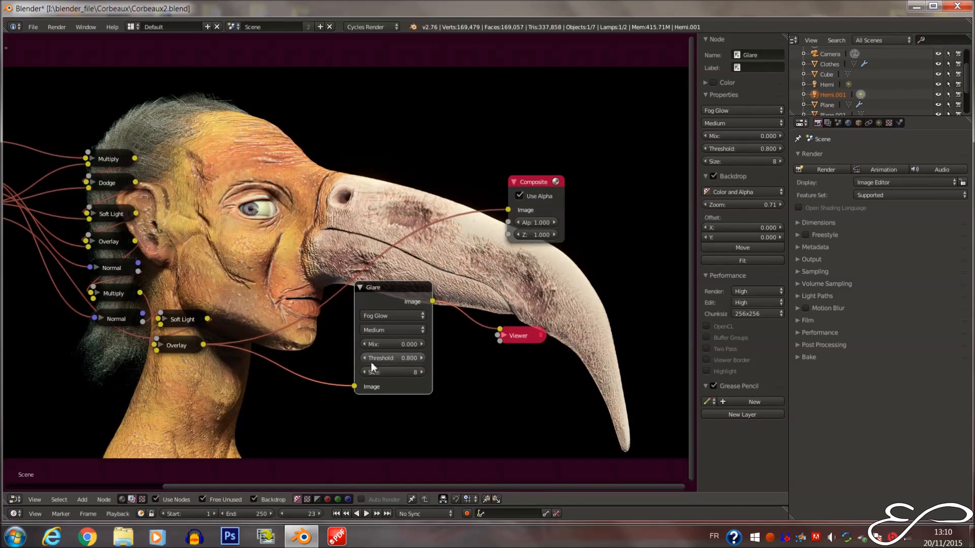
click(365, 358)
click(365, 358)
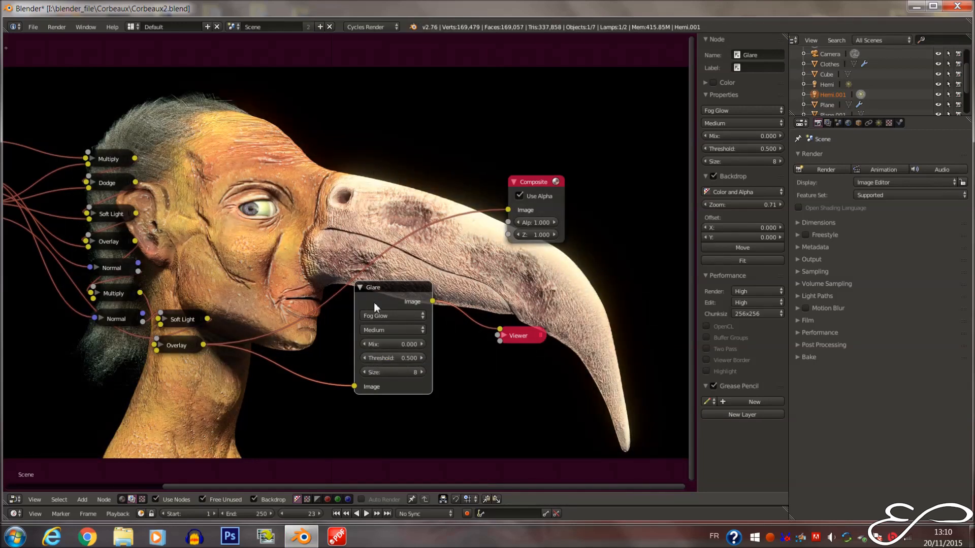
Set the Glare node's Mix to -0.300, collapse the node and place it beneath the last Overlay node
middle_drag(399, 269, 391, 276)
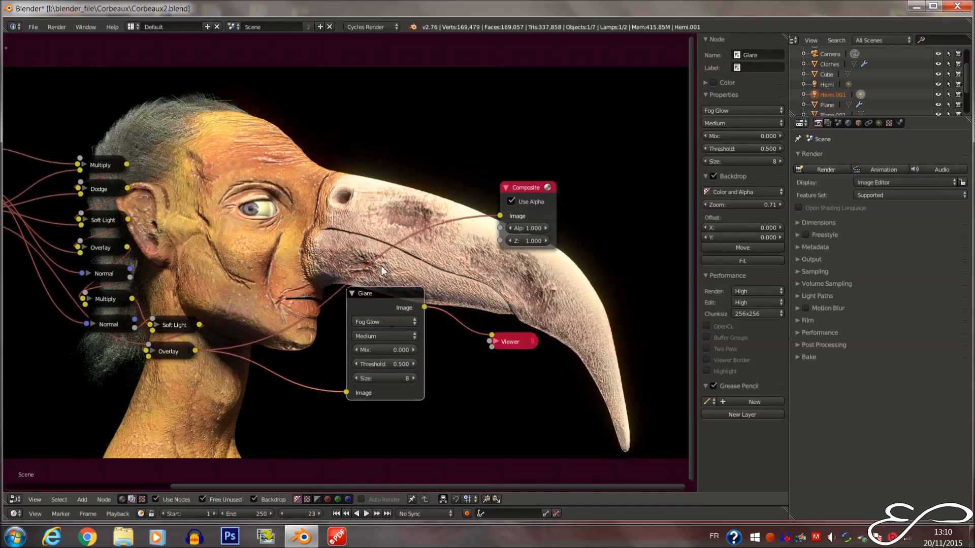
click(357, 350)
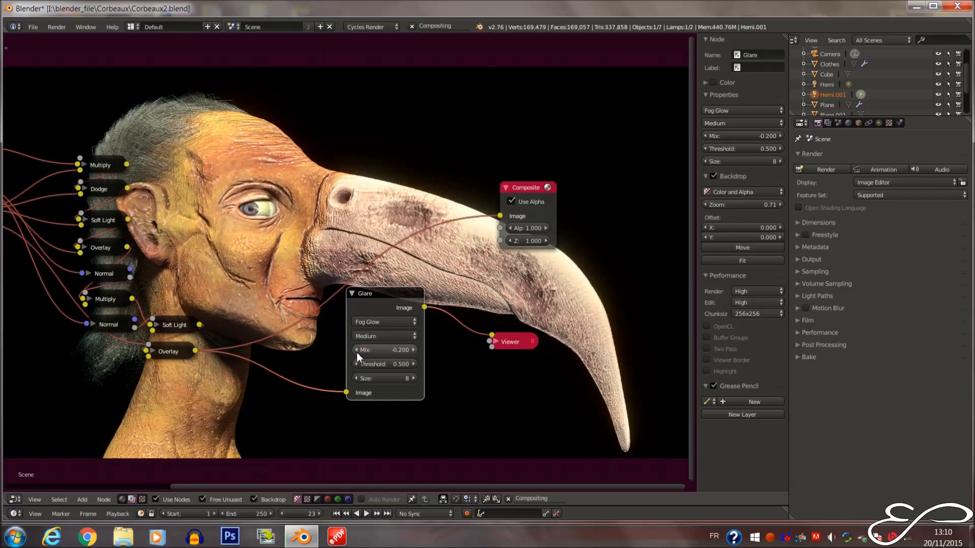
click(356, 350)
click(356, 351)
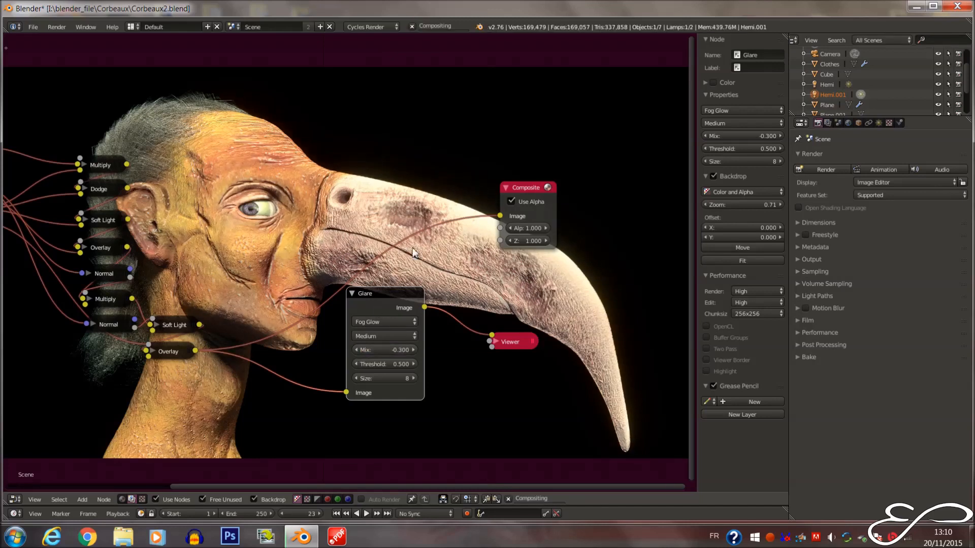
click(352, 294)
drag(352, 294, 163, 376)
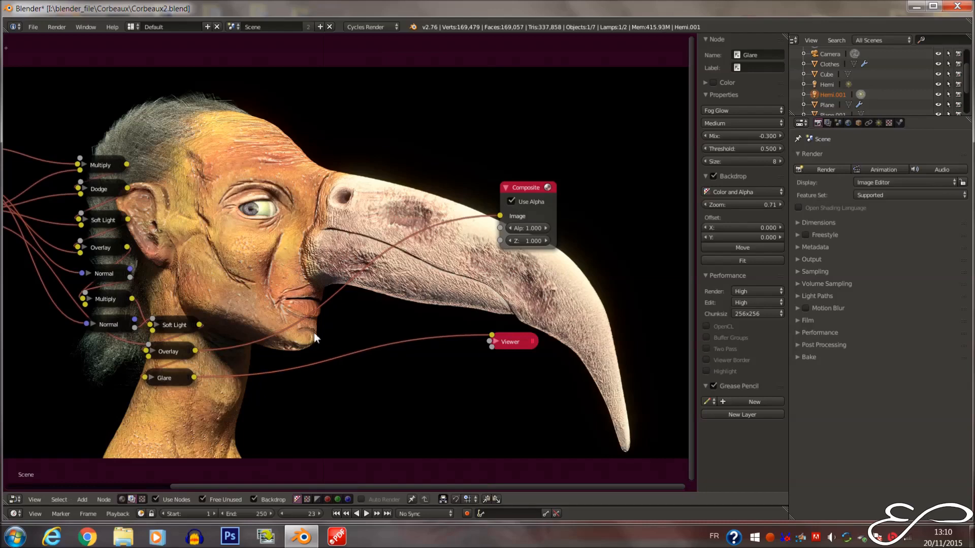
Try an RGB Curves node with a reshaped combined curve between the Glare node and the Viewer, and delete it
key(shift+a)
mouse_move(327, 329)
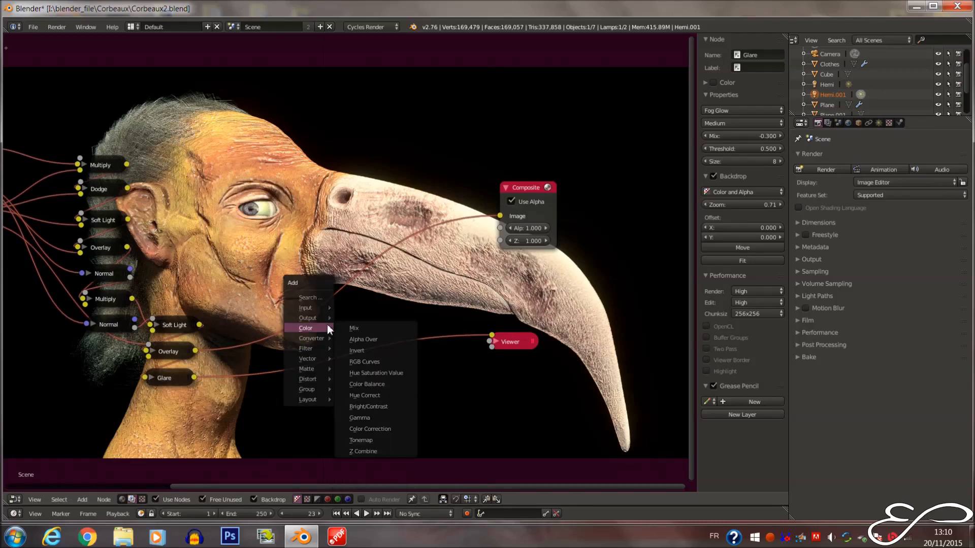
click(362, 361)
click(390, 386)
drag(391, 401, 430, 397)
drag(385, 436, 362, 413)
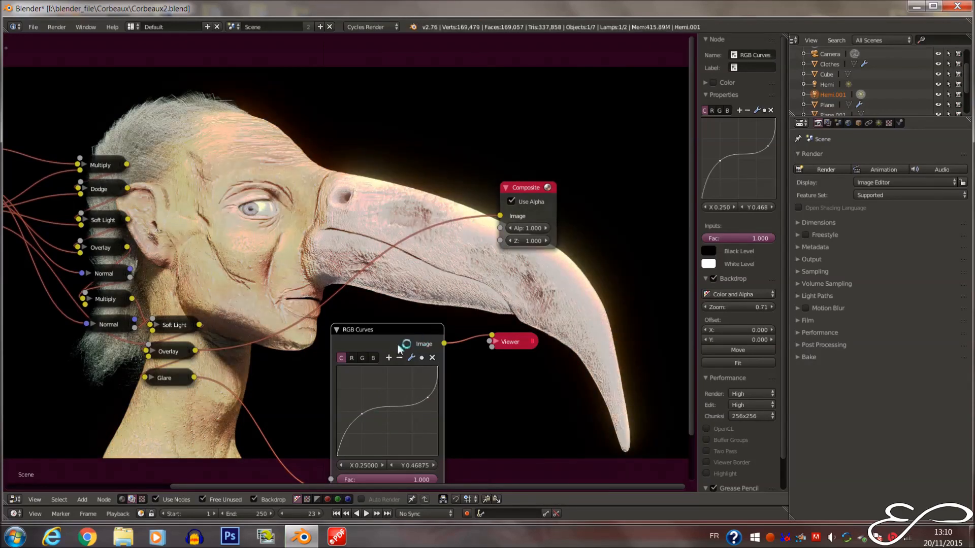
drag(427, 397, 385, 433)
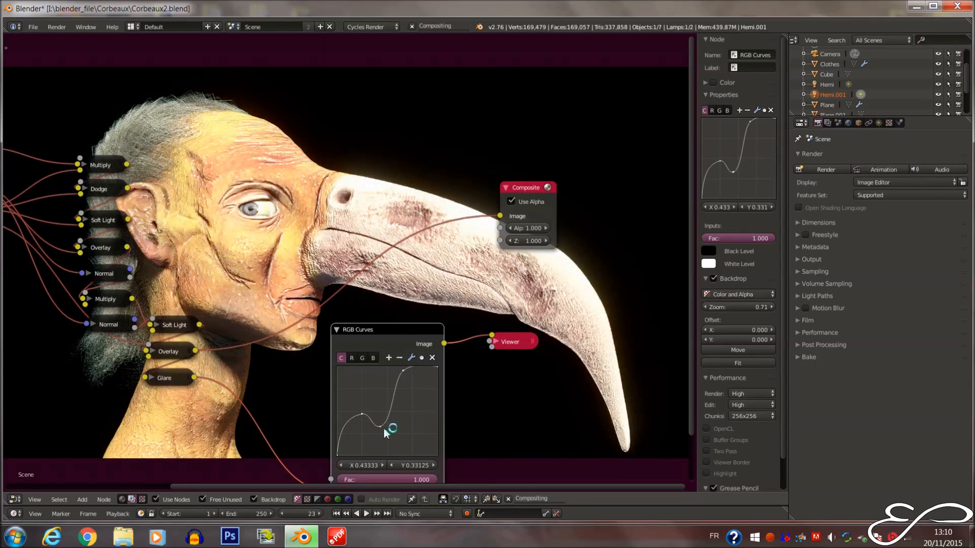
key(ctrl+x)
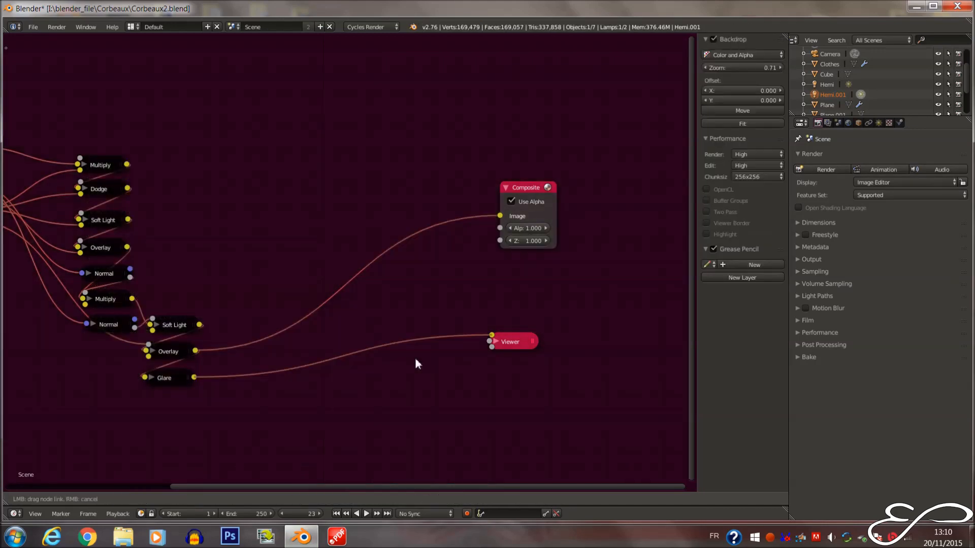
Add a Color Balance node between the Glare node and the Viewer
key(shift+a)
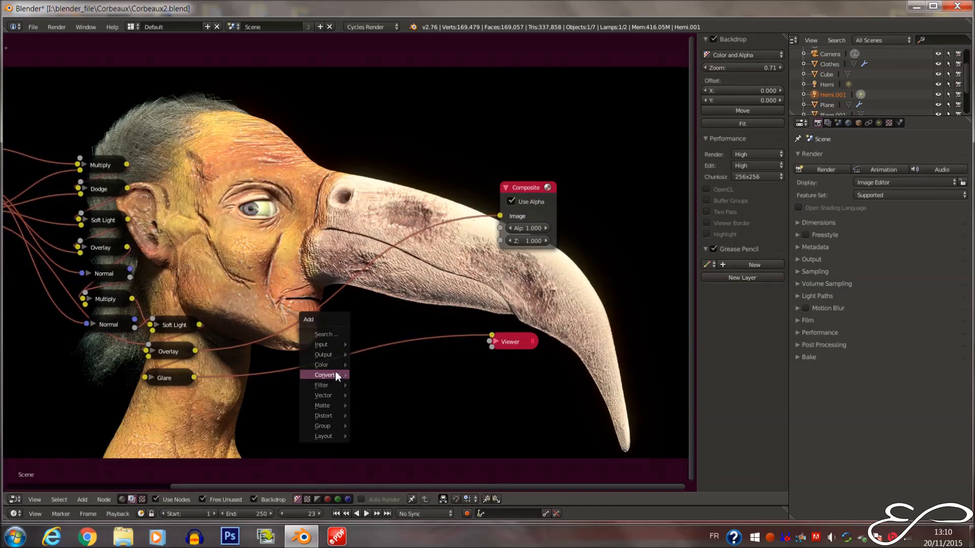
mouse_move(325, 365)
click(353, 331)
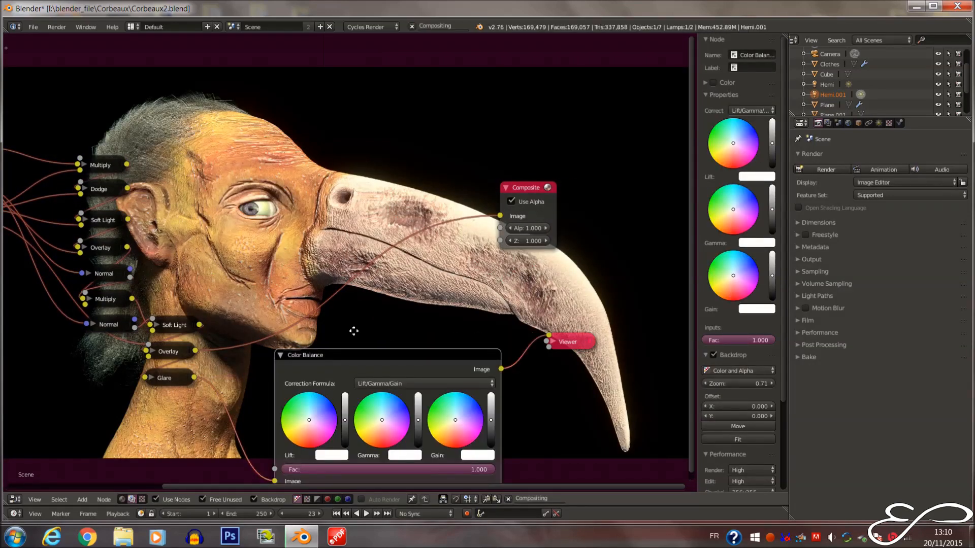
middle_drag(354, 331, 363, 300)
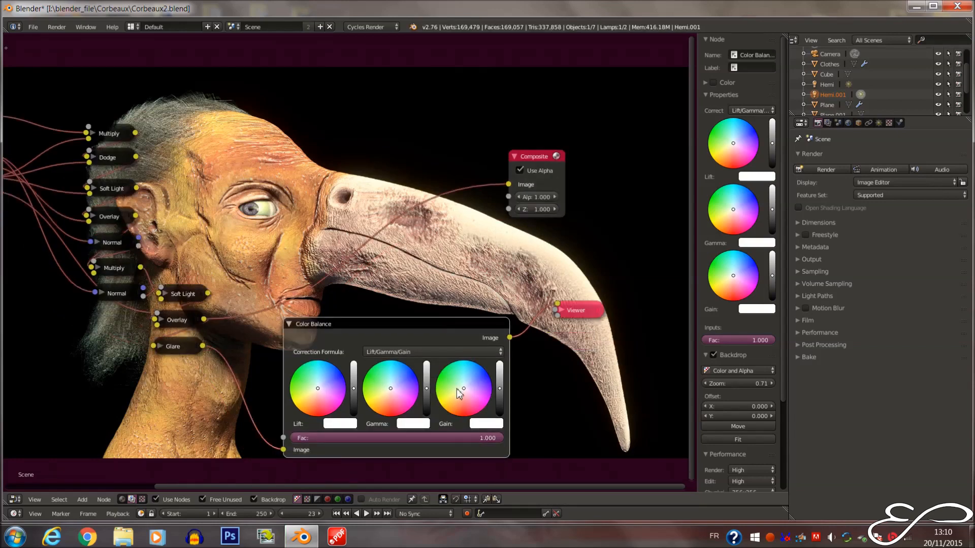
Tint the Color Balance node's Gain slightly towards warm yellow, and its Gamma and Lift towards light blue
drag(459, 394, 465, 393)
click(400, 376)
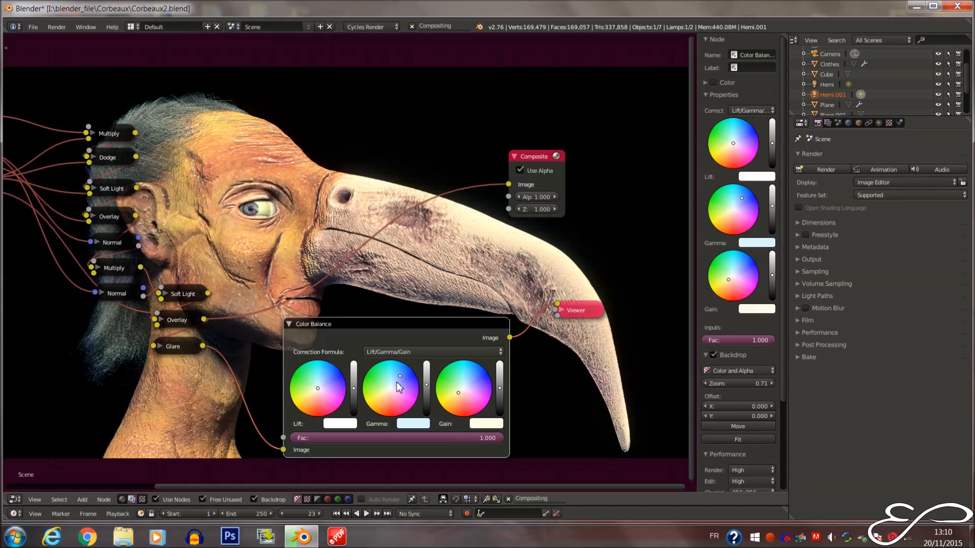
middle_drag(398, 389, 344, 412)
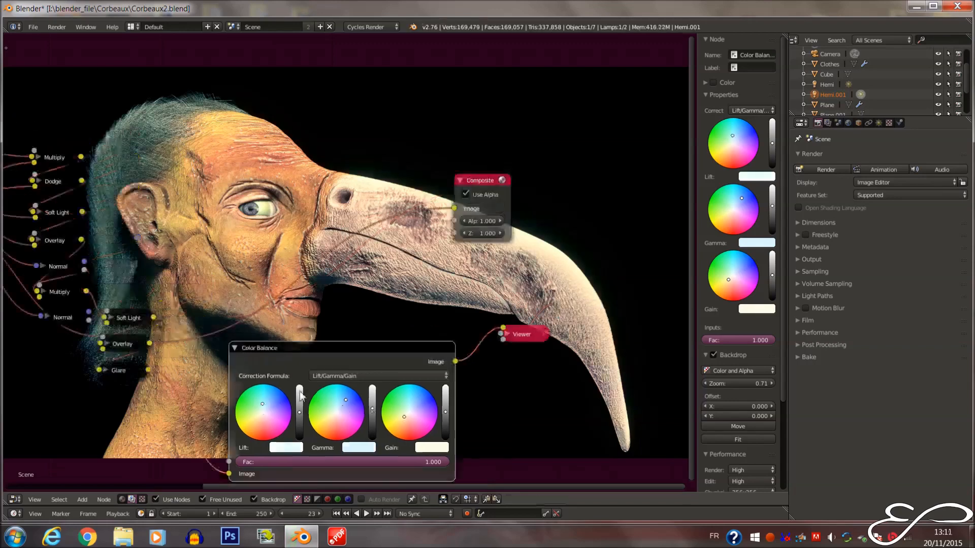
click(262, 404)
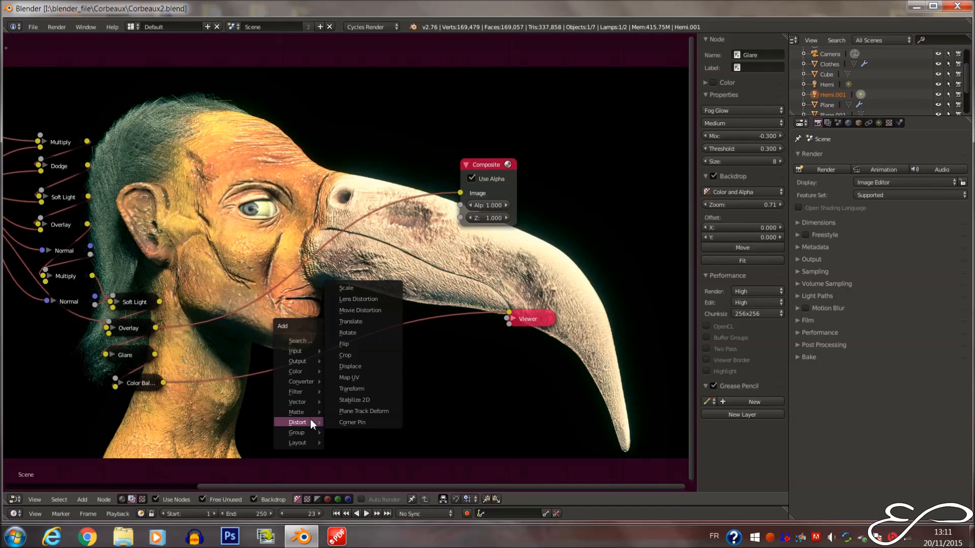
Add a Lens Distortion node with Dispersion 0.100 after Color Balance, link it to Composite, and move Composite just above the Viewer
click(372, 300)
click(327, 401)
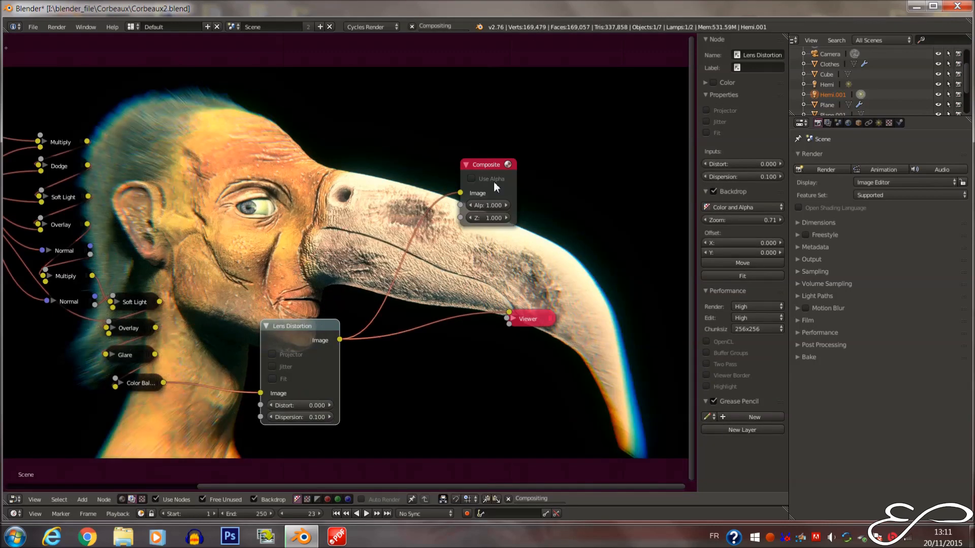
drag(494, 182, 520, 264)
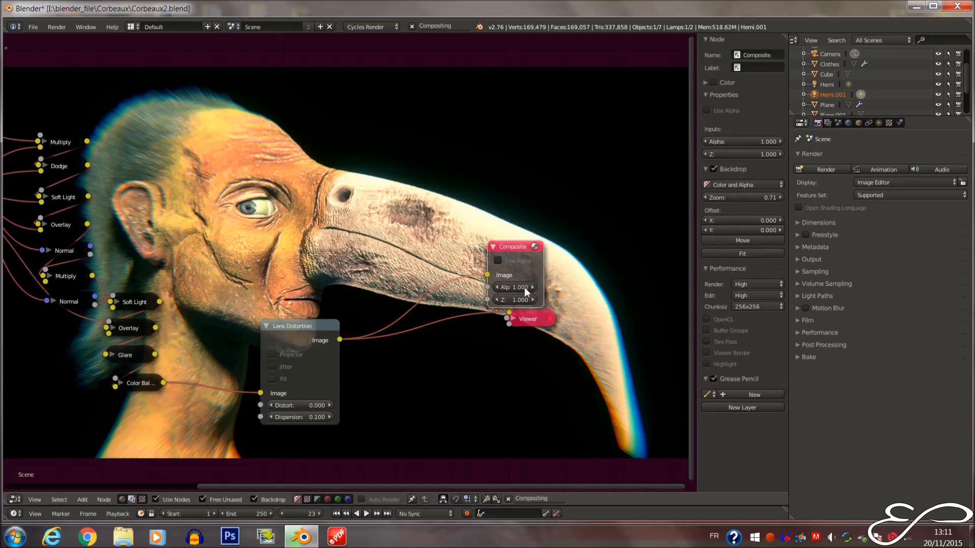
middle_drag(473, 371, 453, 343)
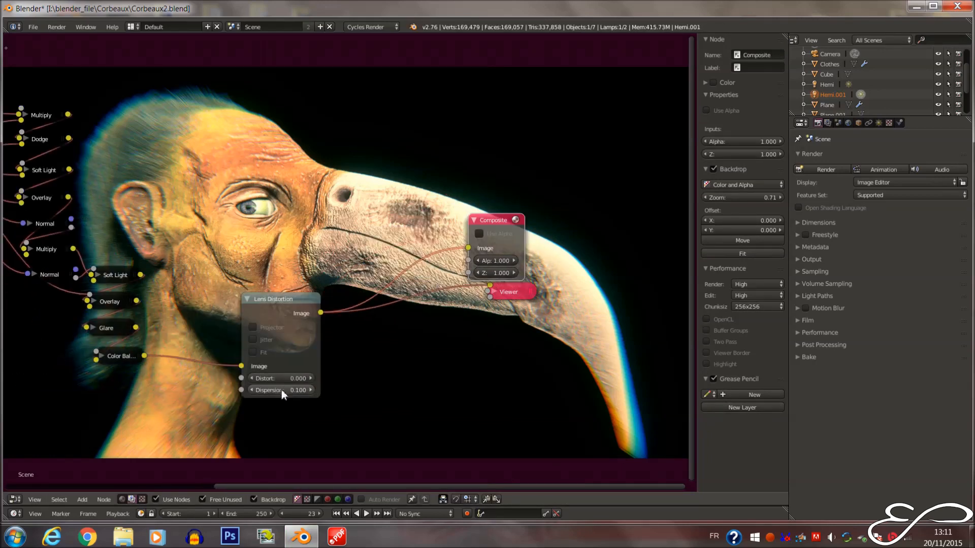
Try Dispersion values of 0.2, 0.02 and 0.025 on the Lens Distortion node
click(281, 389)
text(à;)
key(BackSpace)
key(BackSpace)
text(0.0)
key(BackSpace)
text(2)
key(Return)
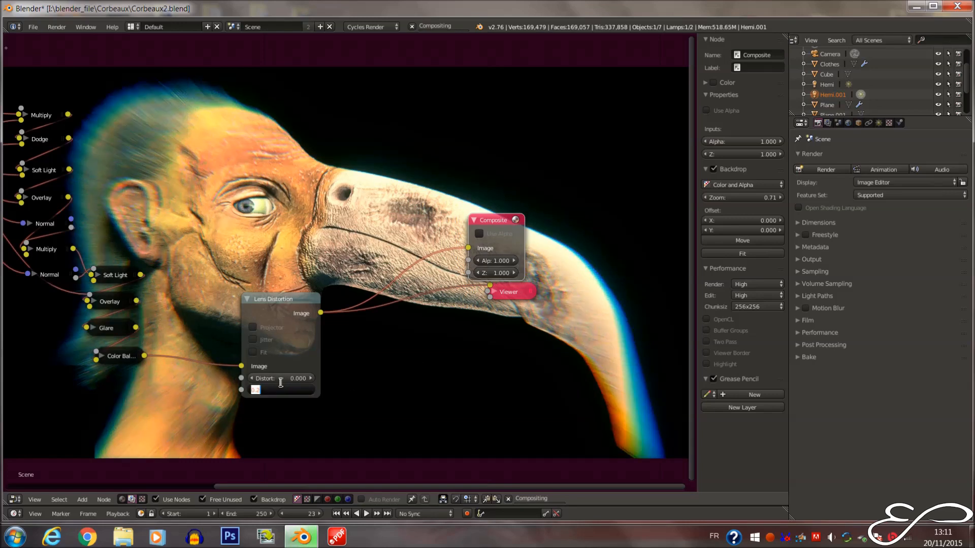
click(279, 388)
text(0.025)
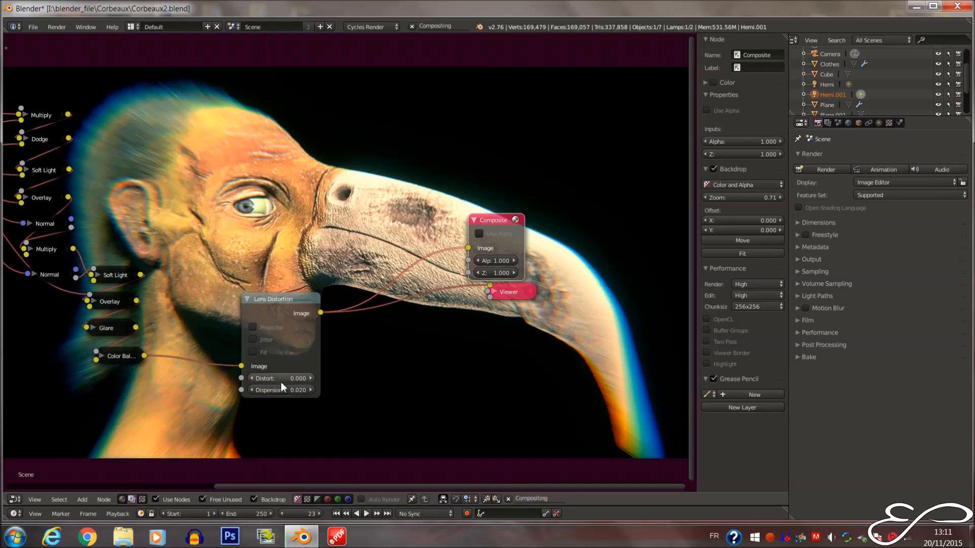
key(Return)
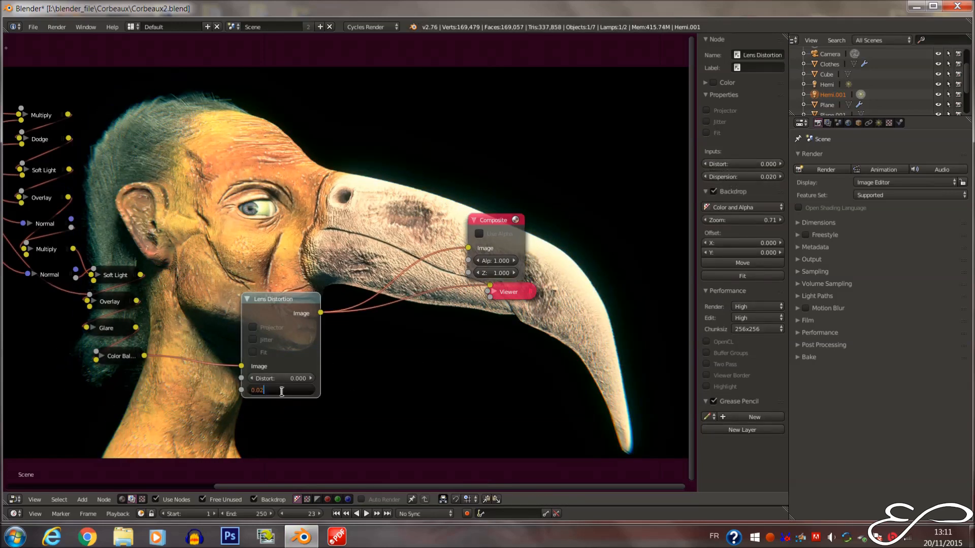
click(312, 390)
middle_drag(458, 365, 485, 383)
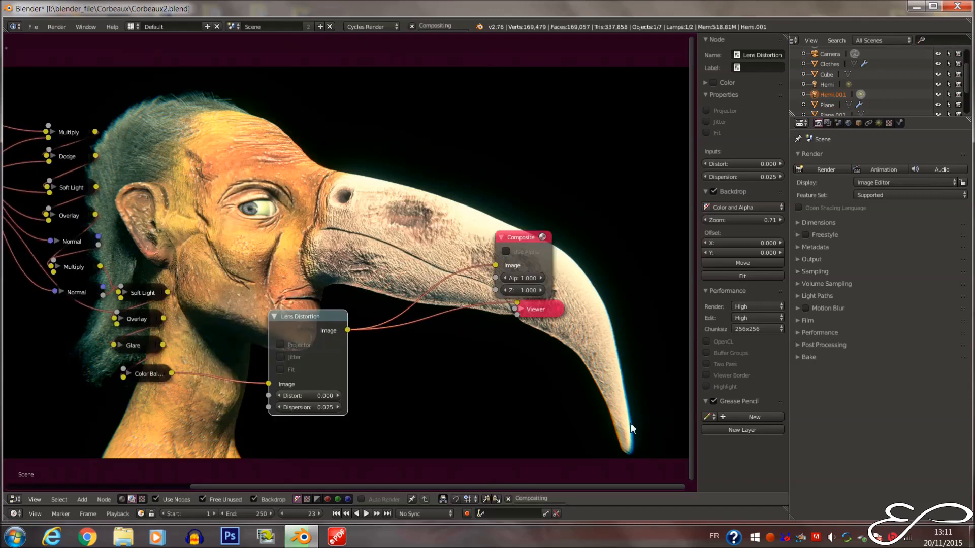
Set the Lens Distortion node's Dispersion to 0.015, and place the collapsed node beneath the Color Balance node
click(303, 406)
text(0.015)
key(Return)
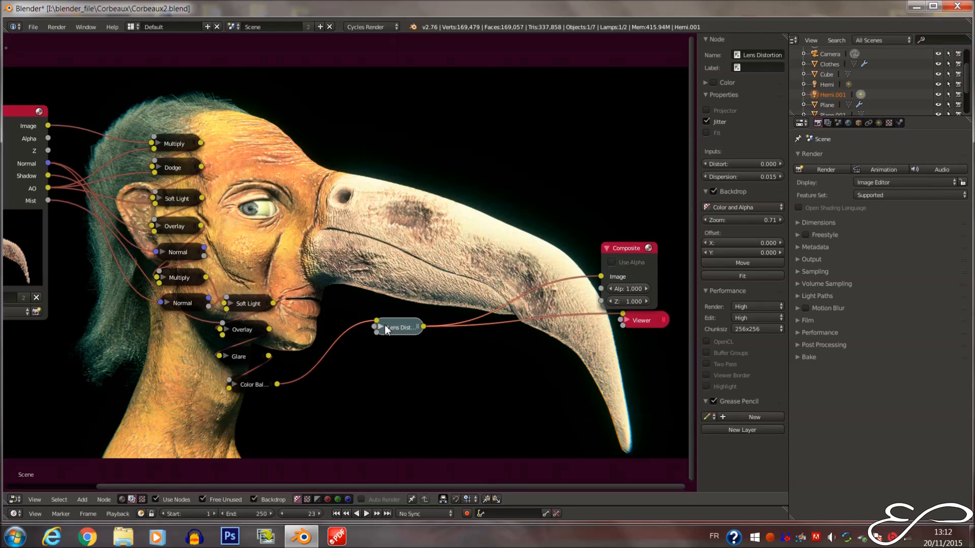
key(ctrl+z)
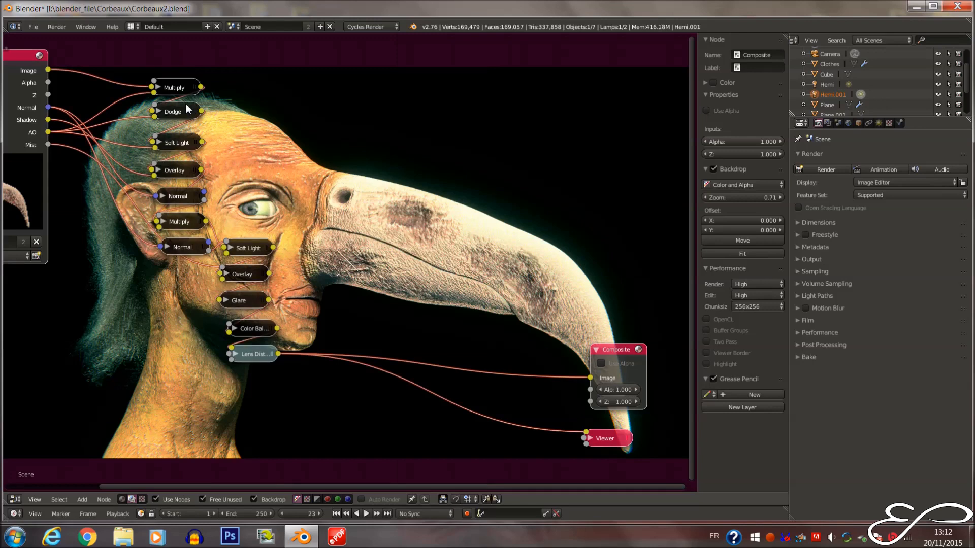
Preview the unprocessed Render Layers image in the Viewer to compare it with the composited result
ctrl+shift+click(173, 88)
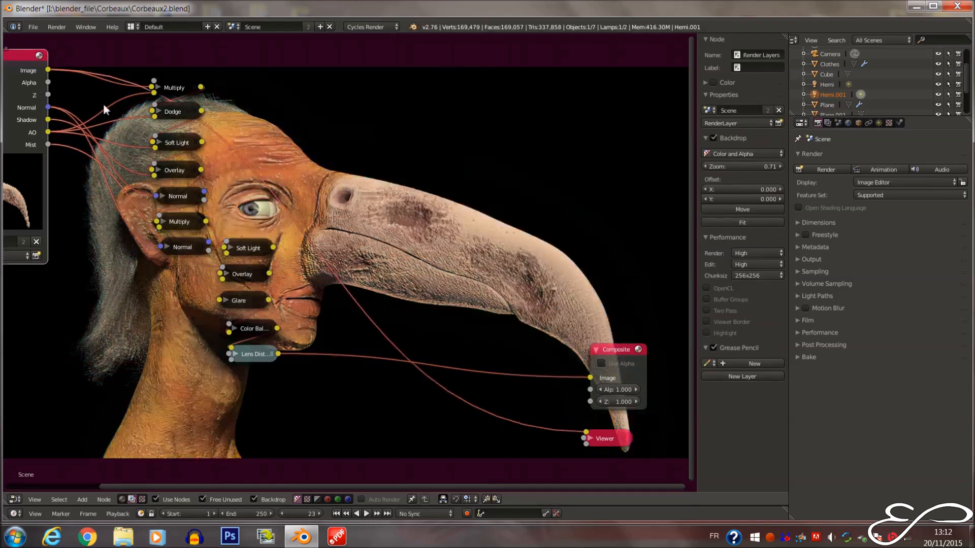
Preview the compositing stages one after another in the Viewer, from the Dodge node through Glare and Color Balance to Lens Distortion
ctrl+shift+click(175, 113)
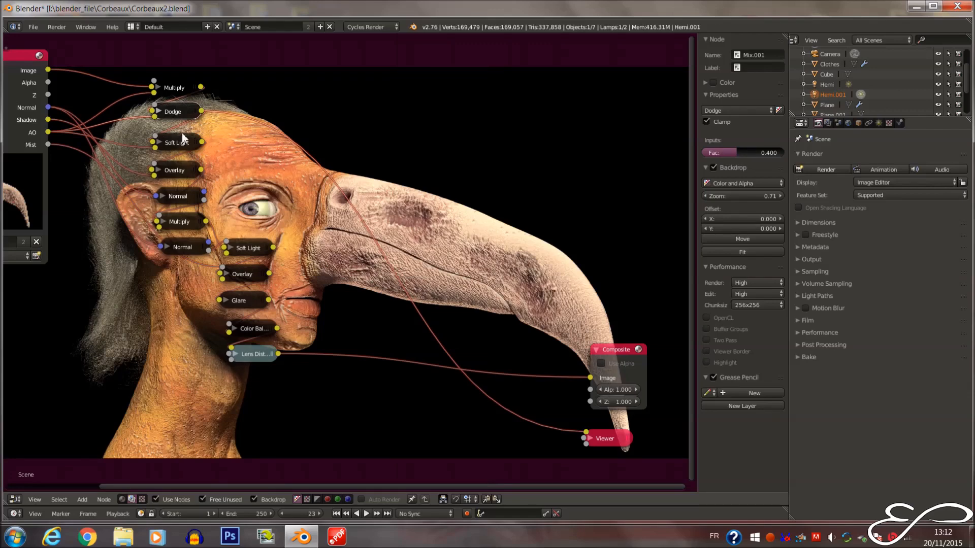
ctrl+shift+click(181, 198)
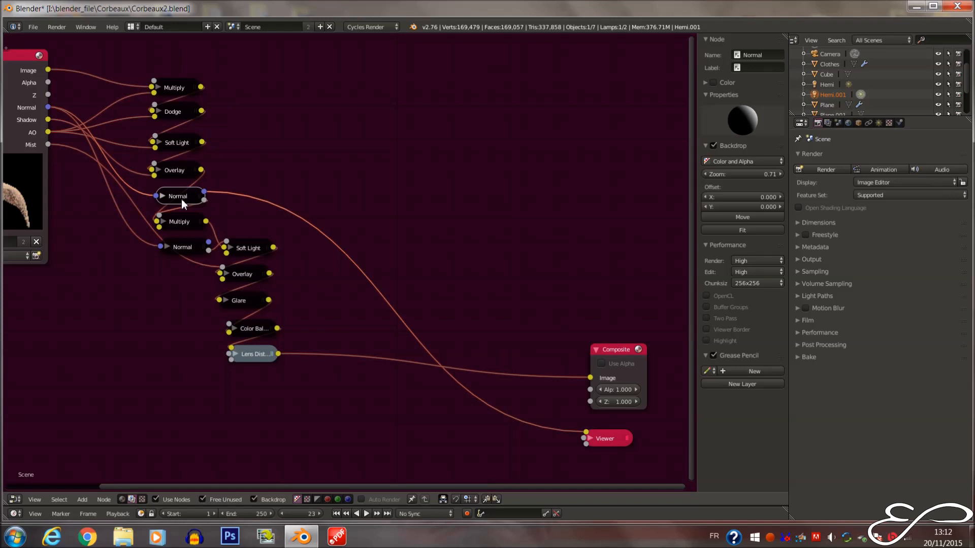
ctrl+shift+click(260, 245)
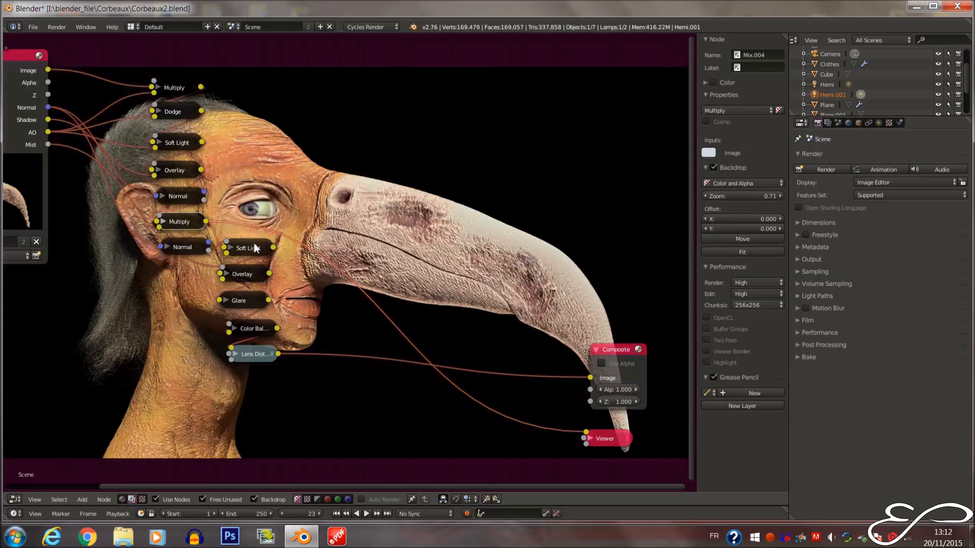
ctrl+shift+click(254, 300)
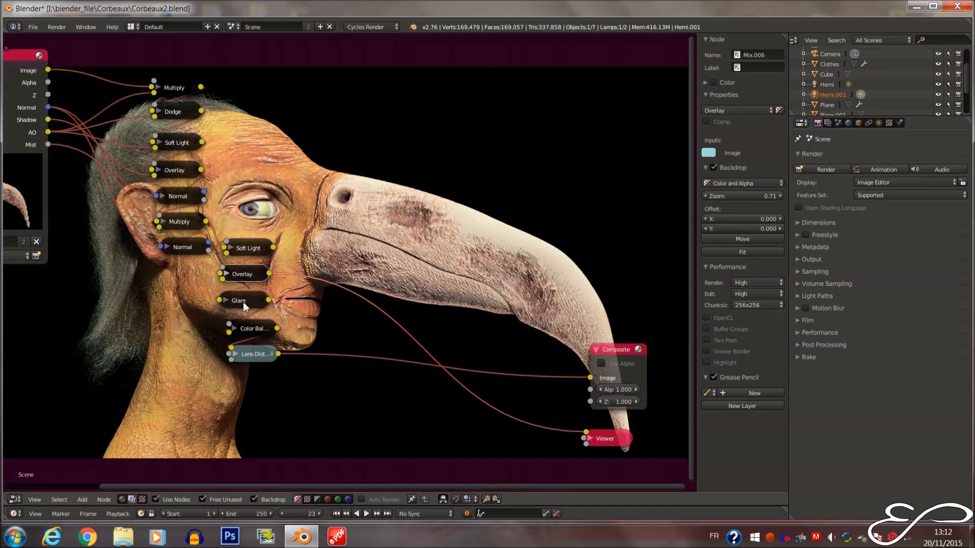
ctrl+shift+click(254, 328)
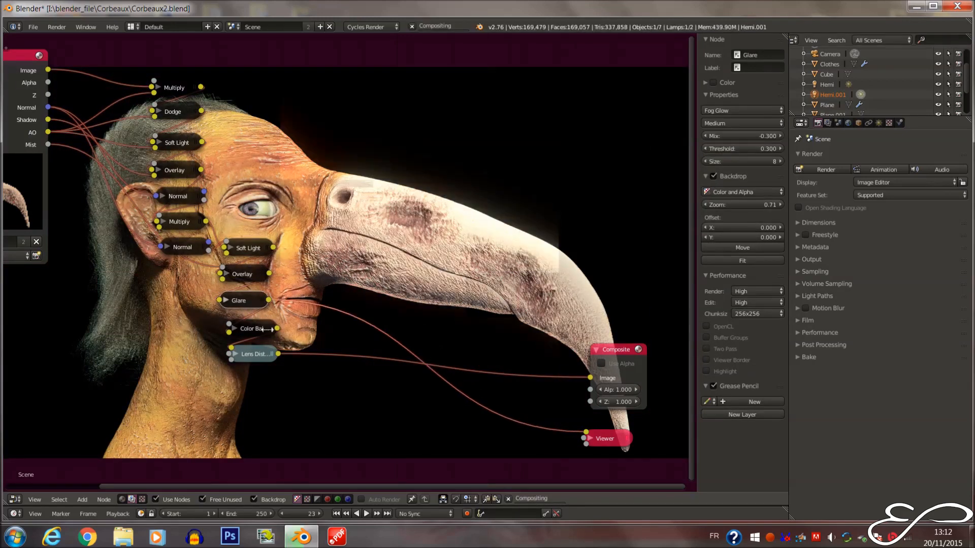
ctrl+shift+click(255, 354)
Add a Defocus node after Lens Distortion with the Z pass linked and Gamma Correction on, and place Composite and Viewer beside it
middle_drag(330, 298, 283, 325)
key(shift+a)
mouse_move(285, 325)
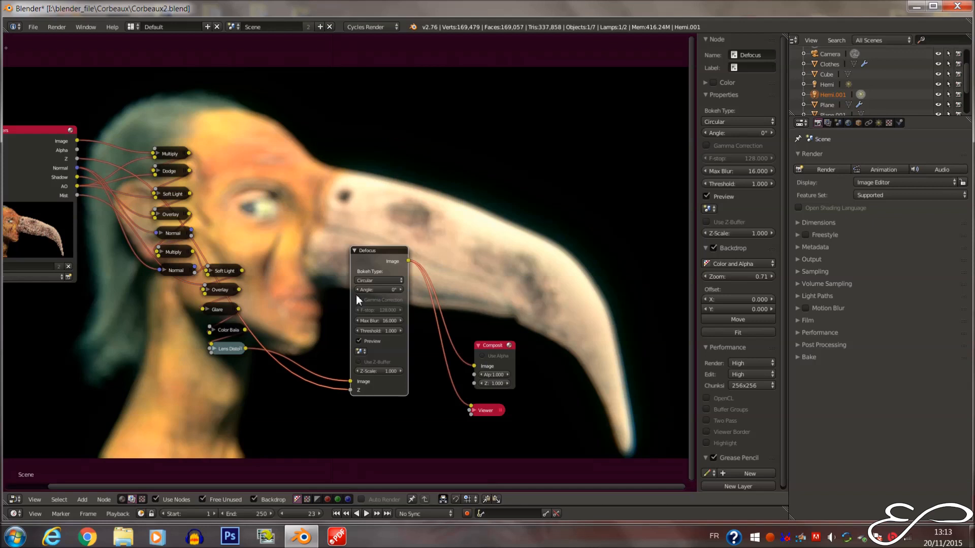
scroll(322, 316, up, 2)
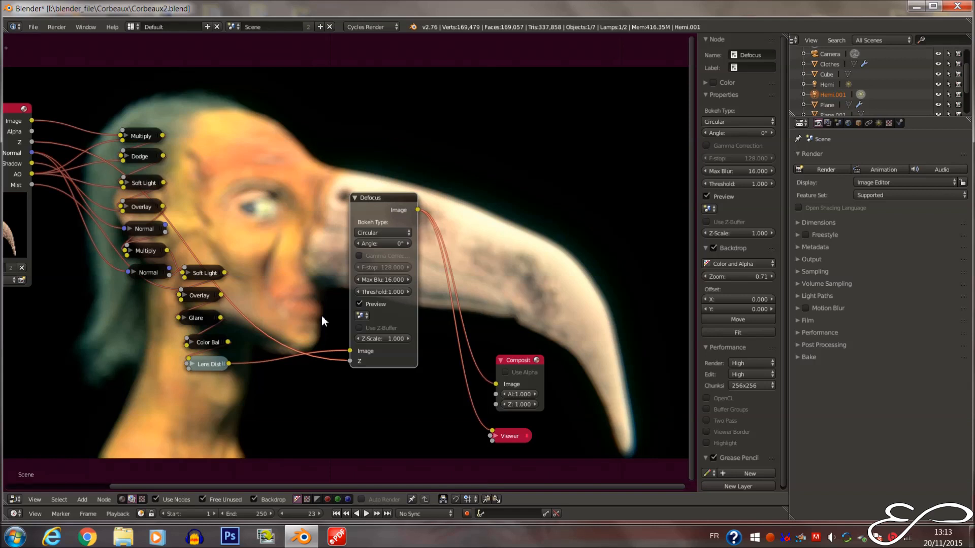
middle_drag(321, 316, 353, 319)
drag(561, 363, 562, 294)
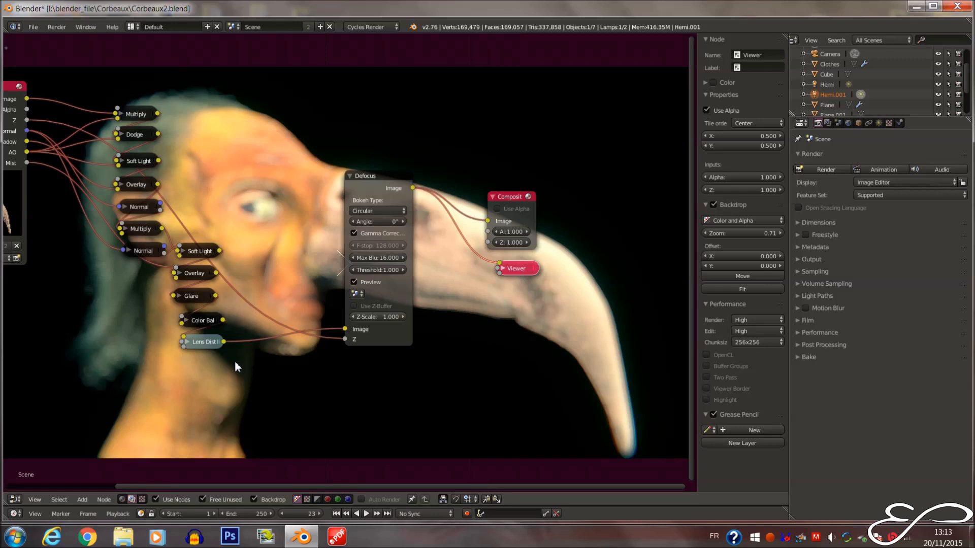
Enable Use Z-Buffer on the Defocus node, set its F-stop to 6.000 and try a Max Blur of 29.000
middle_drag(359, 310, 382, 352)
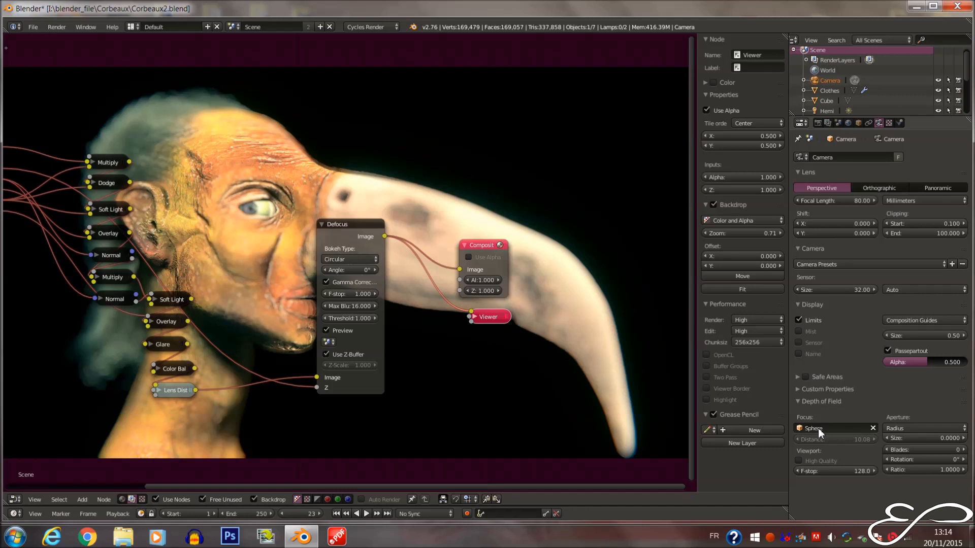
drag(363, 294, 349, 295)
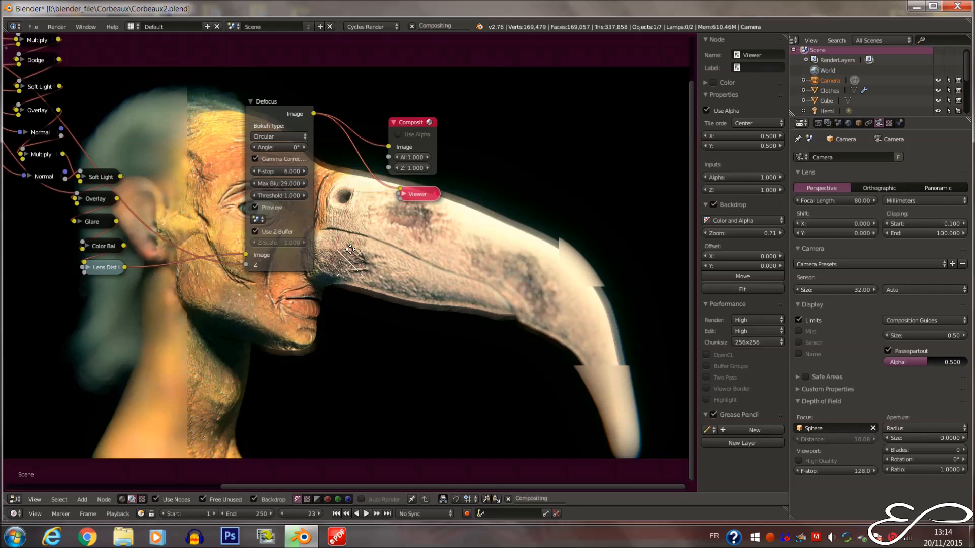
middle_drag(350, 250, 376, 281)
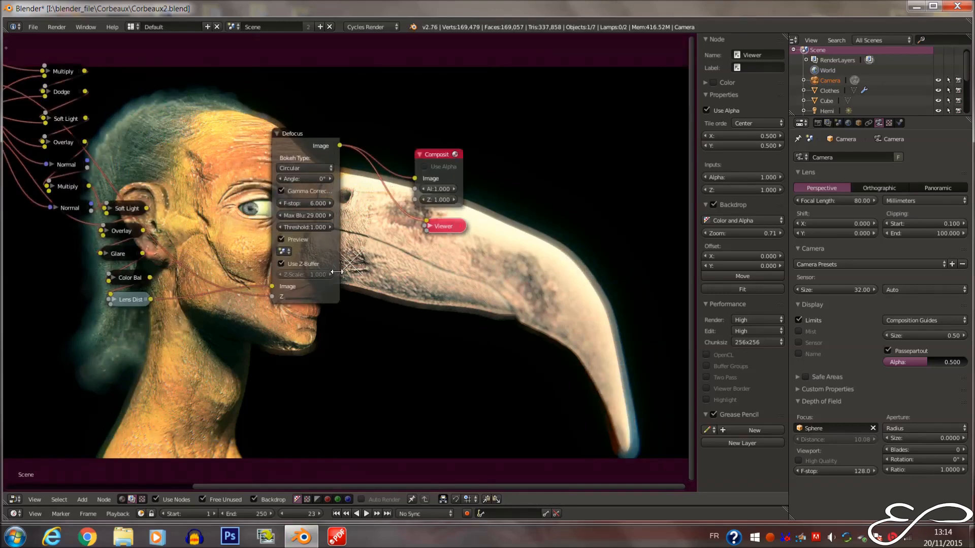
Set the Defocus node's Max Blur to 16.000, try the Hexagonal bokeh type and settle on Pentagonal
click(320, 168)
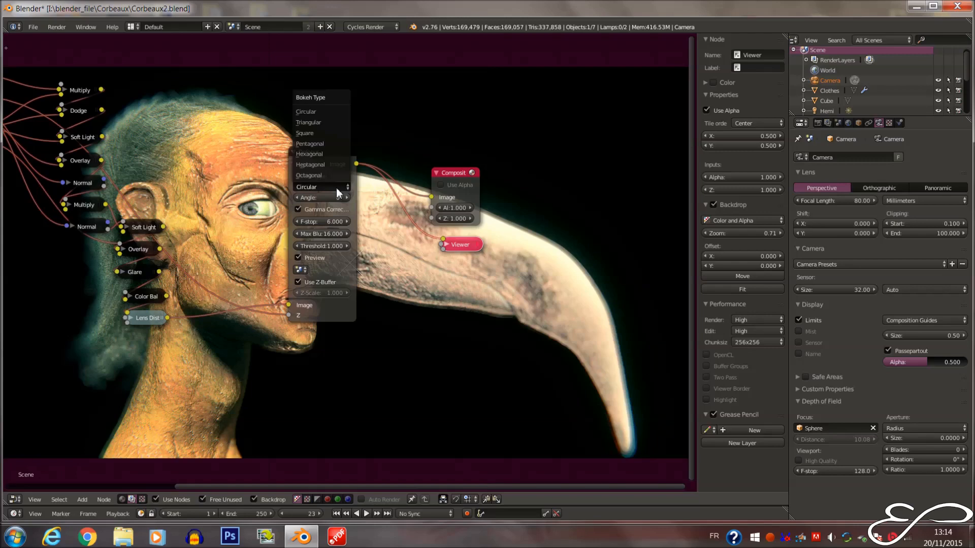
click(321, 153)
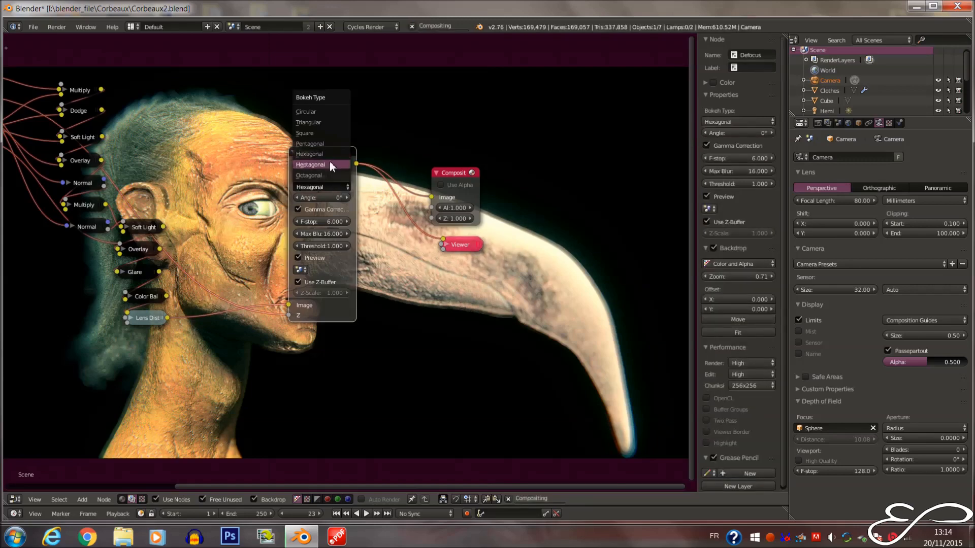
click(311, 143)
Try an F-stop of 10 on the Defocus node, and settle on 8
middle_drag(408, 258, 325, 237)
middle_drag(259, 200, 308, 263)
click(308, 263)
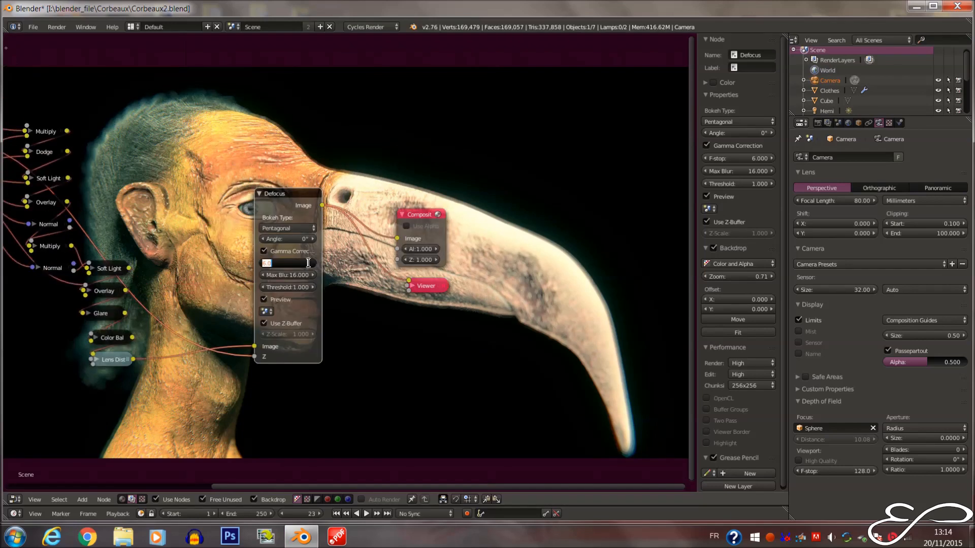
text(10)
key(Return)
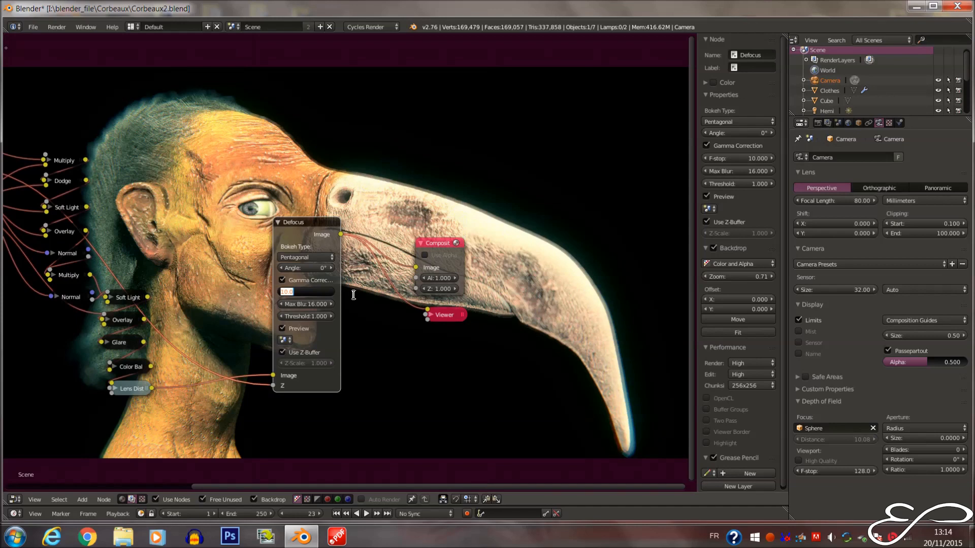
text(8)
key(Return)
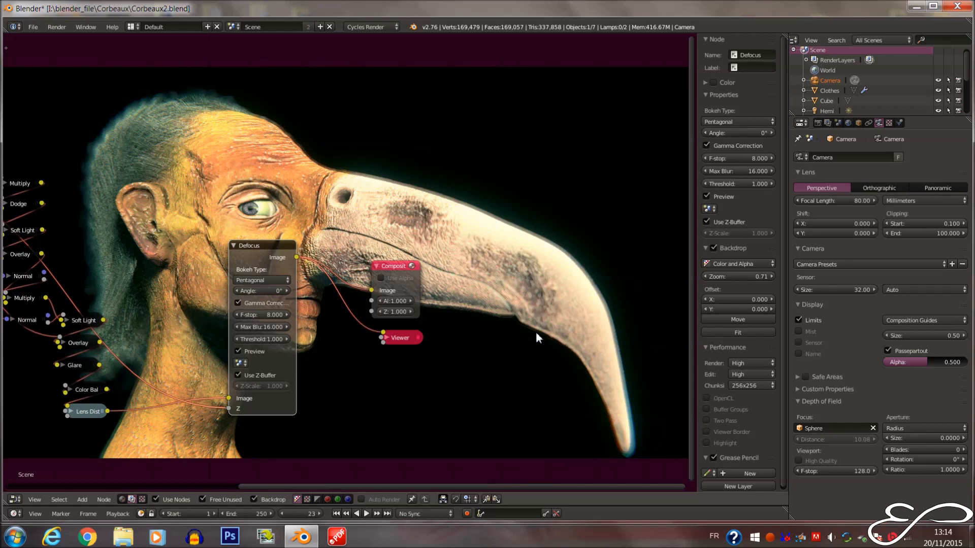
middle_drag(366, 345, 369, 263)
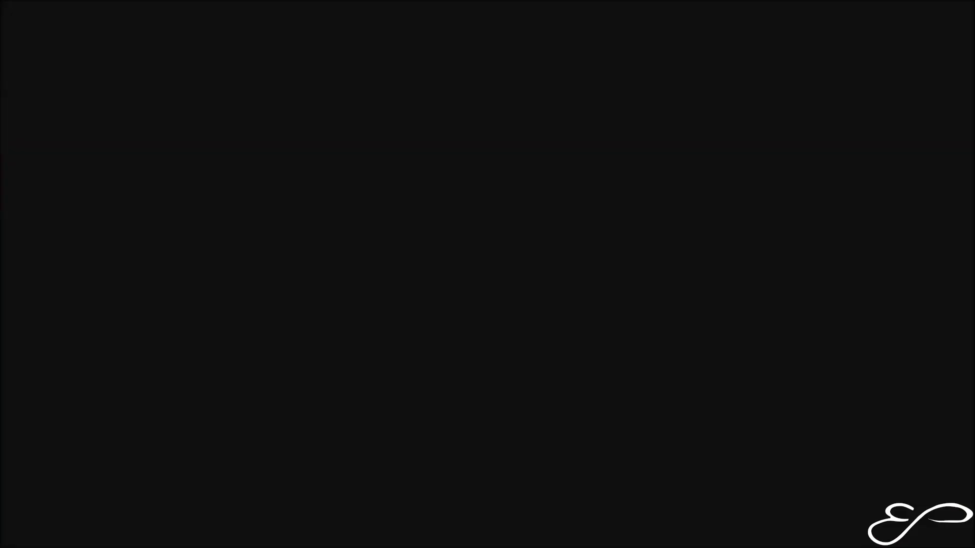